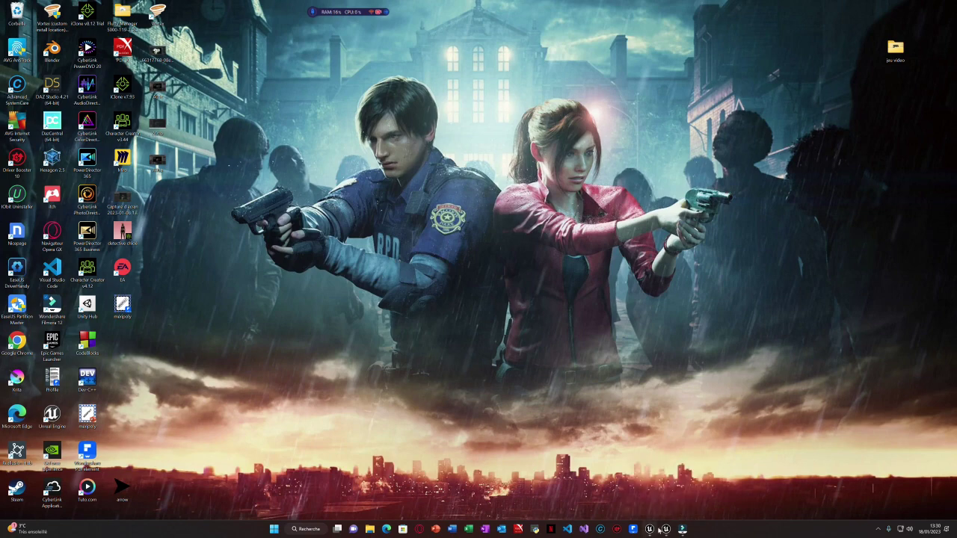
Step: Switch to Unreal Editor, play-test the level with Claire, bring up the in-game INVENTAIRE panel, and stop the session
{"action": "left_click", "coordinate": [649, 530]}
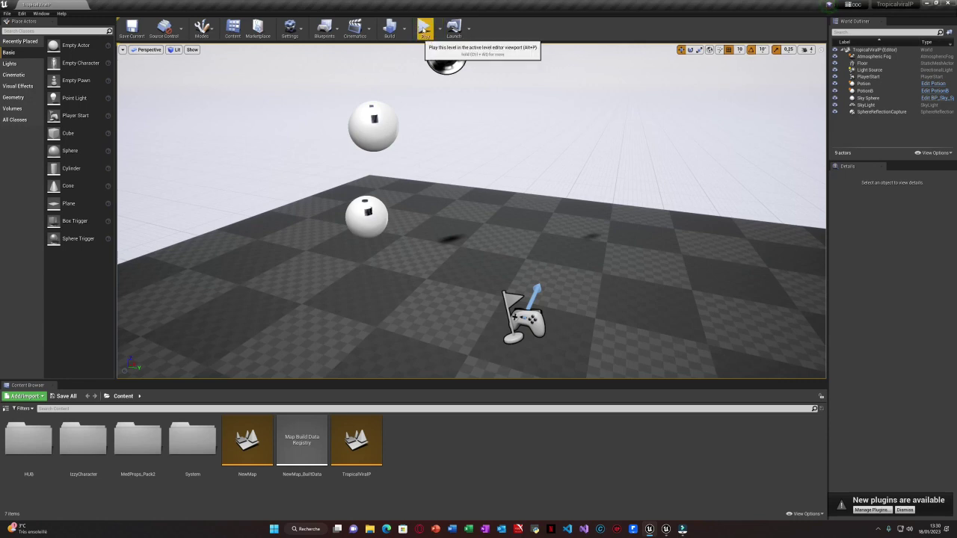
{"action": "left_click", "coordinate": [424, 27]}
{"action": "left_click", "coordinate": [488, 215]}
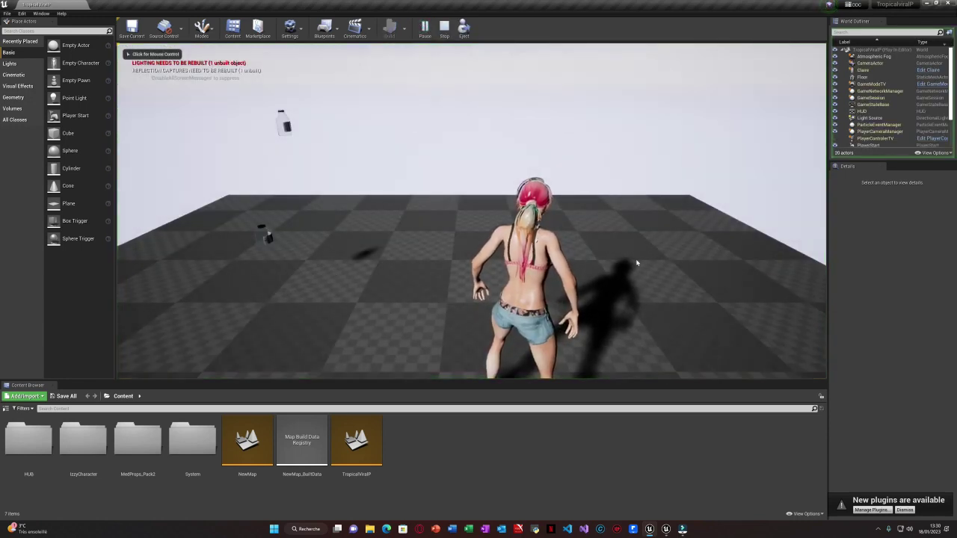
{"action": "key", "text": "w"}
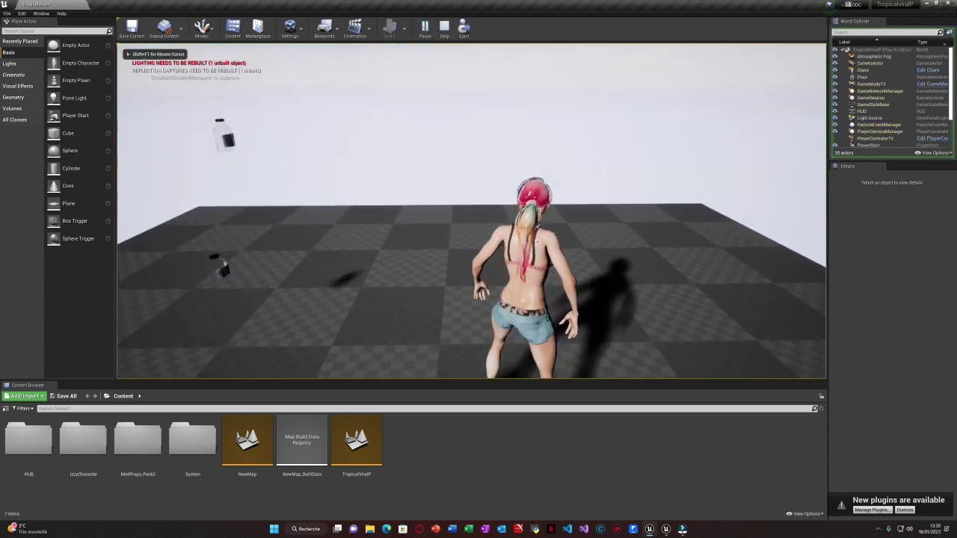
{"action": "key", "text": "s"}
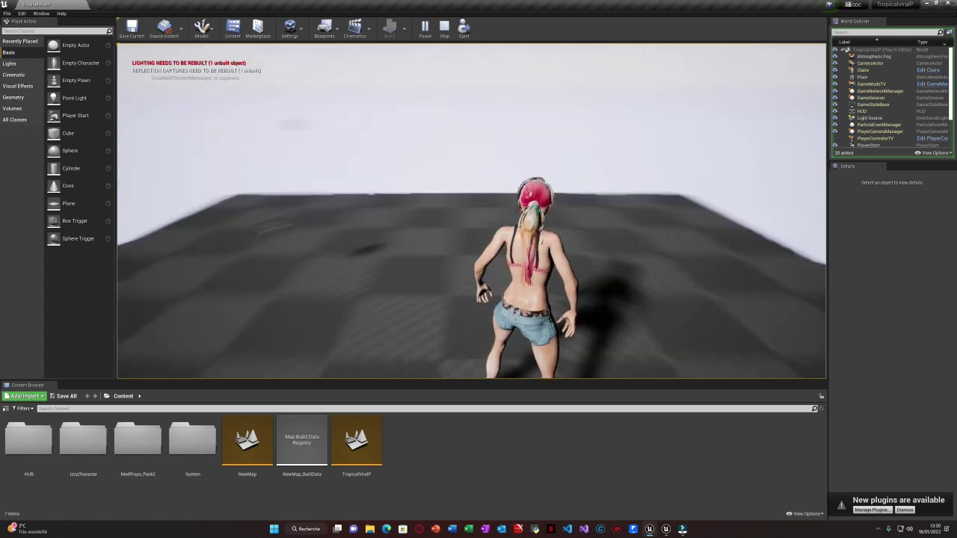
{"action": "key", "text": "i"}
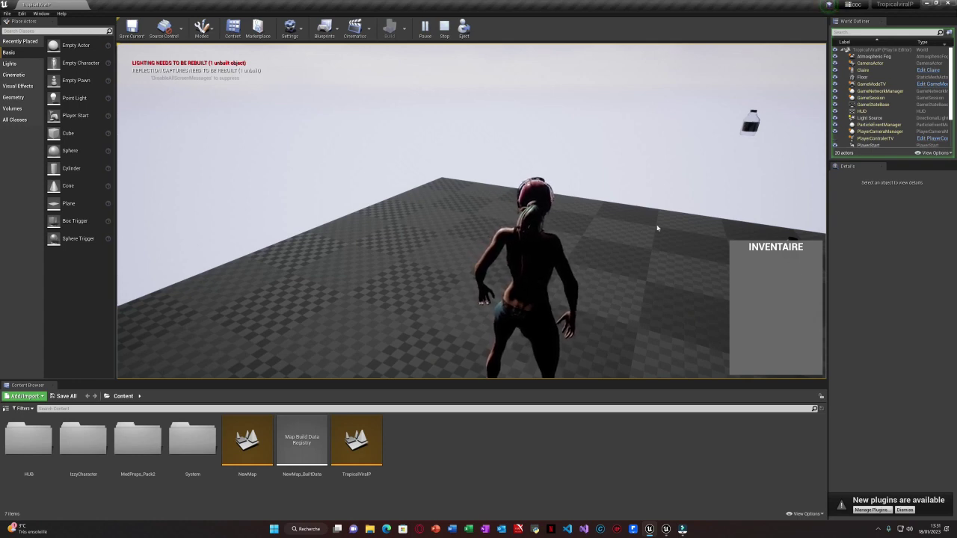
{"action": "key", "text": "Escape"}
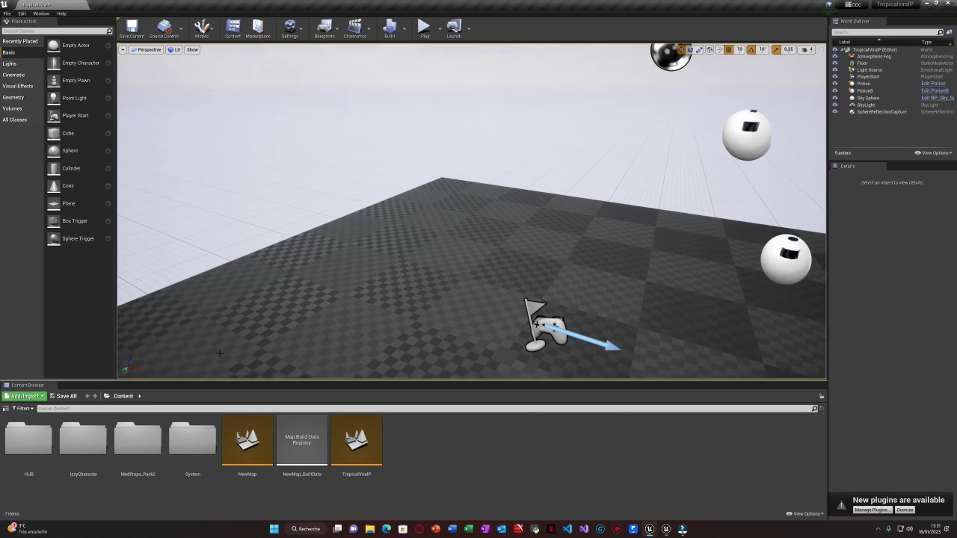
Step: Open the UI_Inventaire widget from the HUB/Inventaire folder and review its designer layout and event graph
{"action": "left_click", "coordinate": [29, 446]}
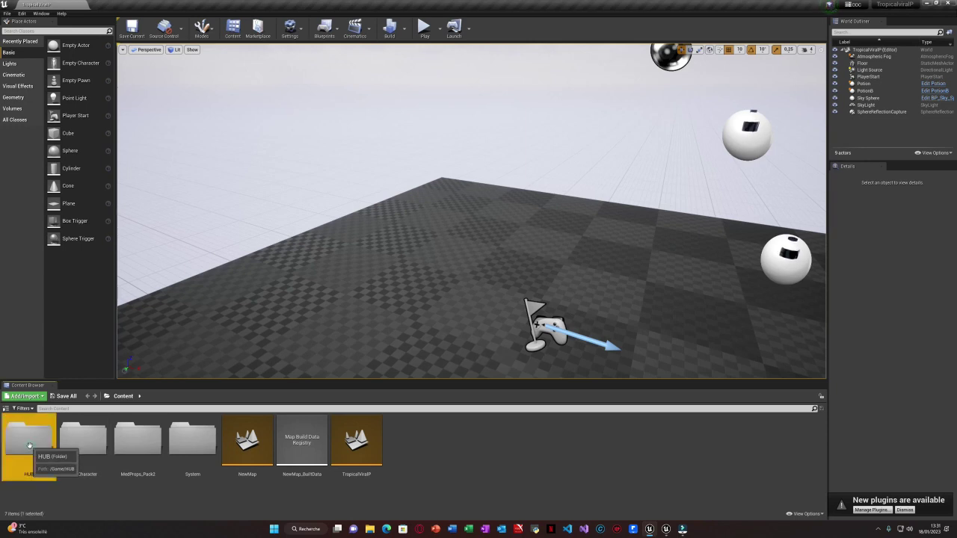
{"action": "double_click", "coordinate": [29, 447]}
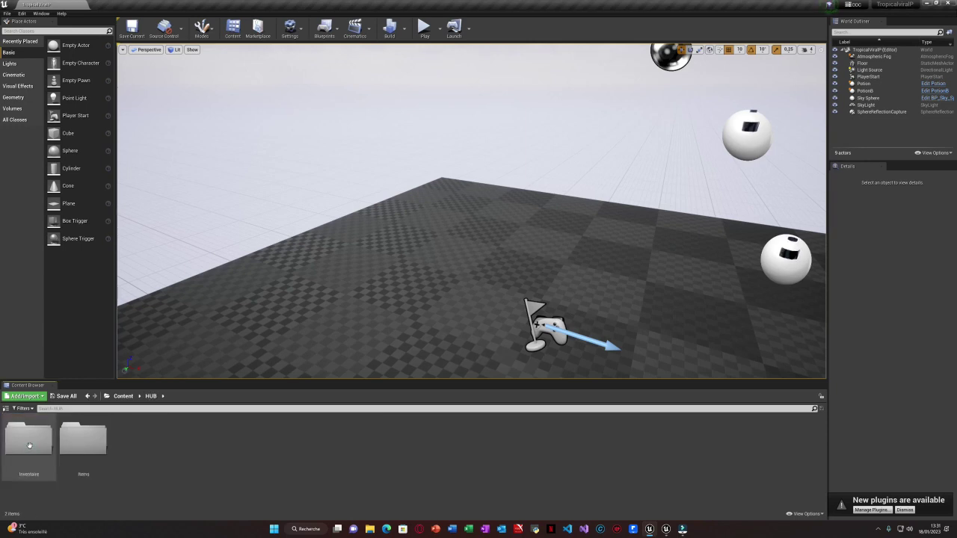
{"action": "double_click", "coordinate": [29, 446]}
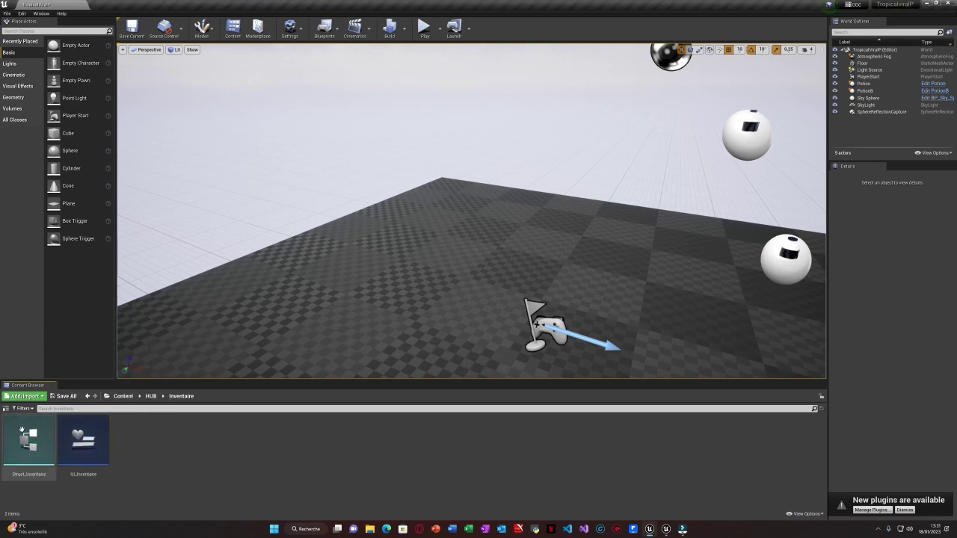
{"action": "double_click", "coordinate": [71, 452]}
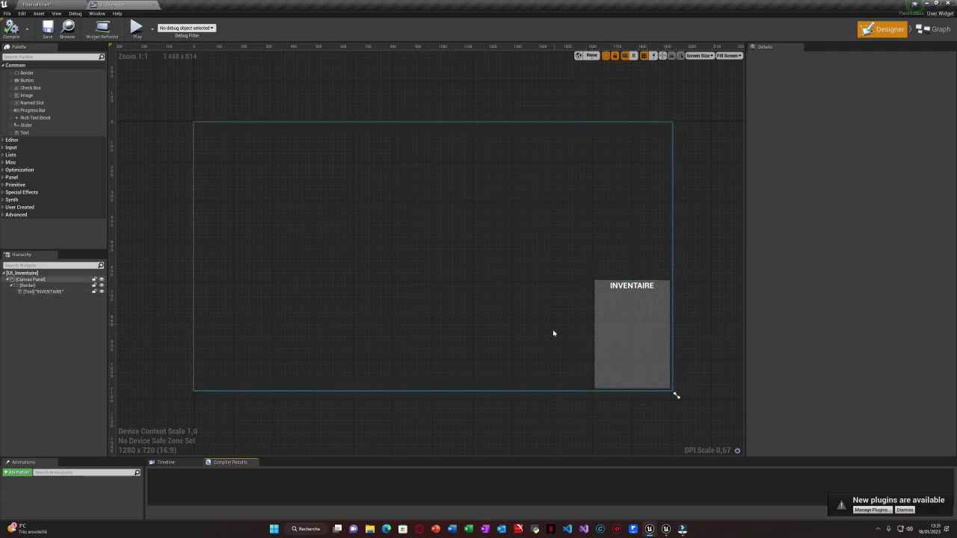
{"action": "left_click", "coordinate": [935, 28]}
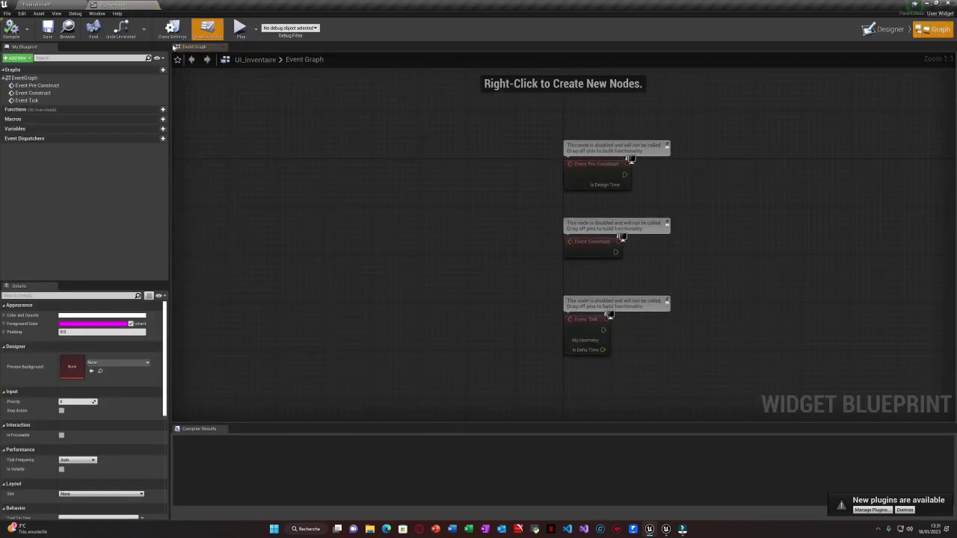
Step: Open the Claire character blueprint from IzzyCharacter and examine the INVENTAIRE input nodes and the widget class options in its Event Graph
{"action": "left_click", "coordinate": [56, 5]}
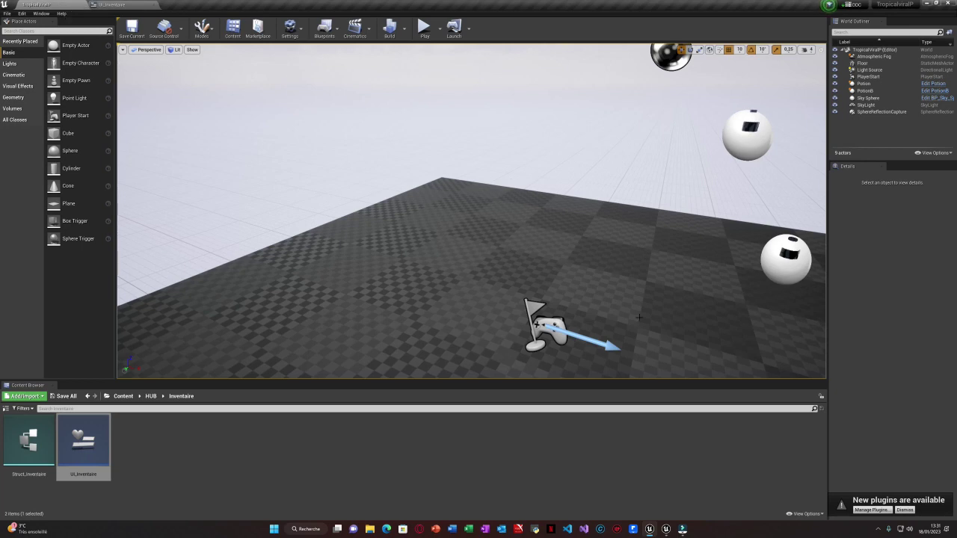
{"action": "left_click", "coordinate": [130, 397]}
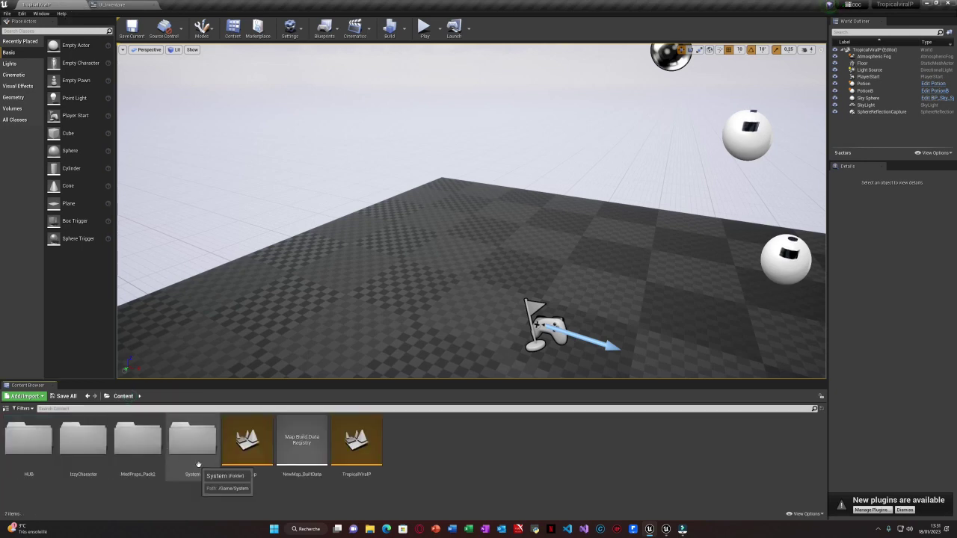
{"action": "double_click", "coordinate": [80, 446]}
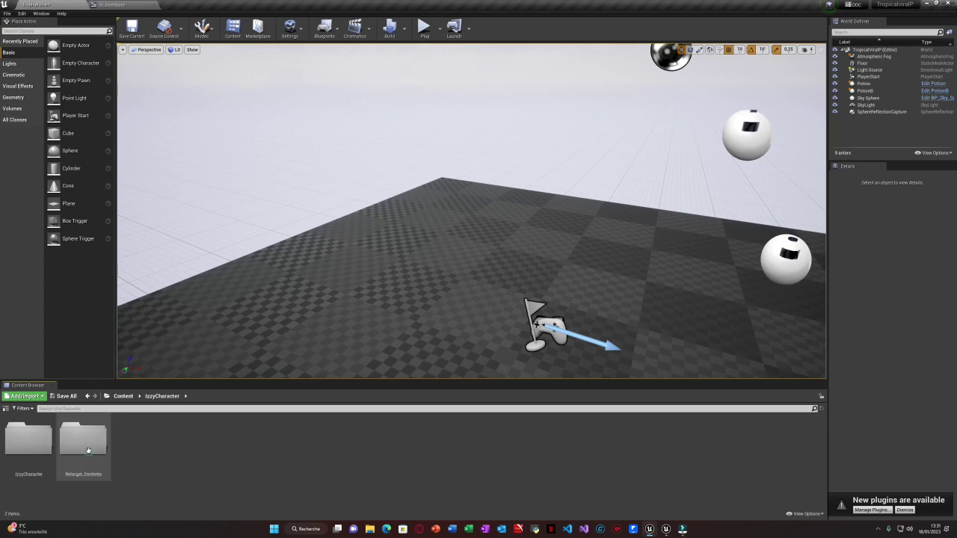
{"action": "left_click", "coordinate": [20, 456]}
{"action": "double_click", "coordinate": [21, 453]}
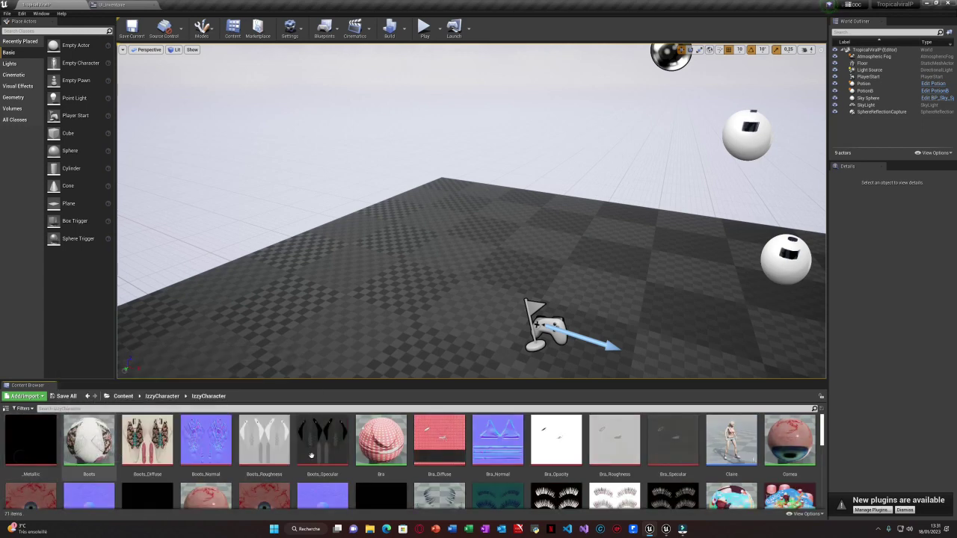
{"action": "double_click", "coordinate": [732, 442]}
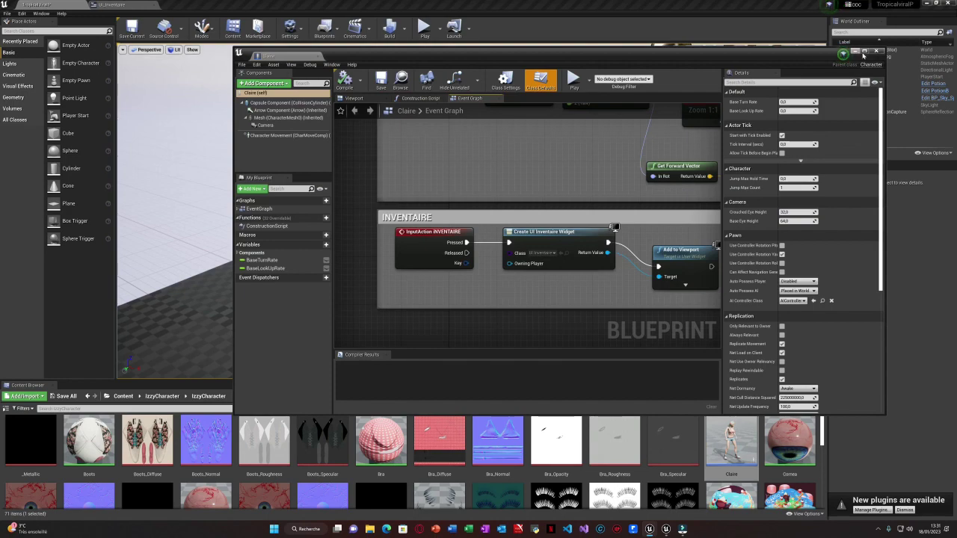
{"action": "double_click", "coordinate": [747, 53]}
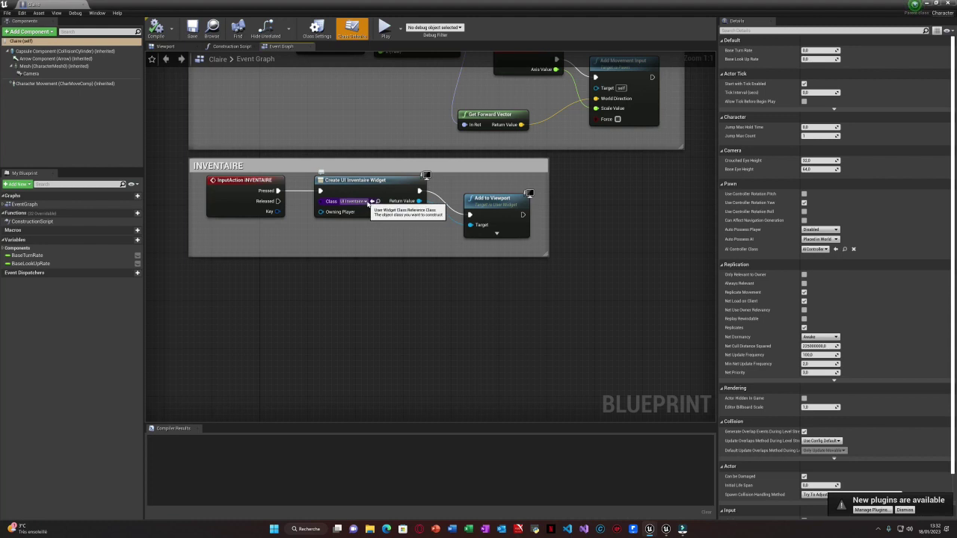
{"action": "left_click", "coordinate": [365, 202]}
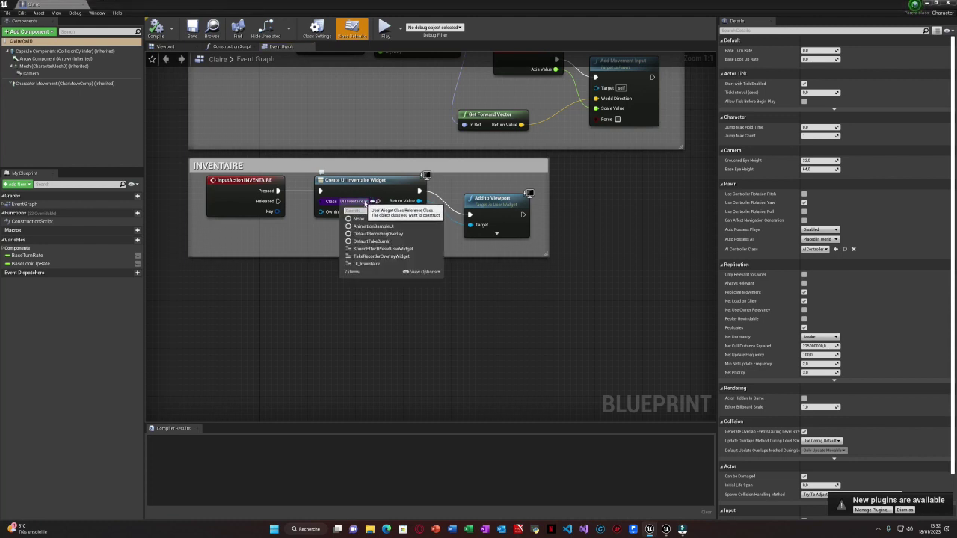
{"action": "left_click", "coordinate": [320, 305]}
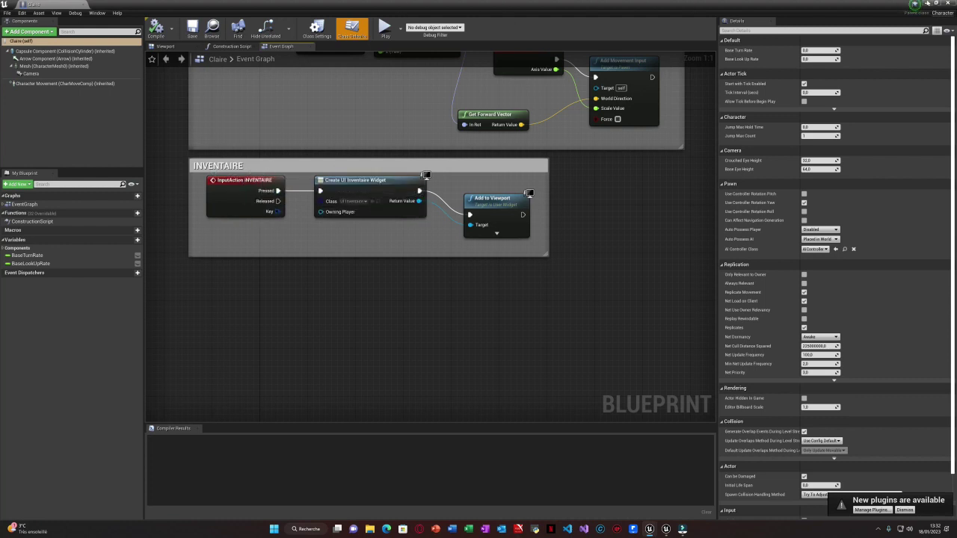
{"action": "left_click", "coordinate": [927, 3]}
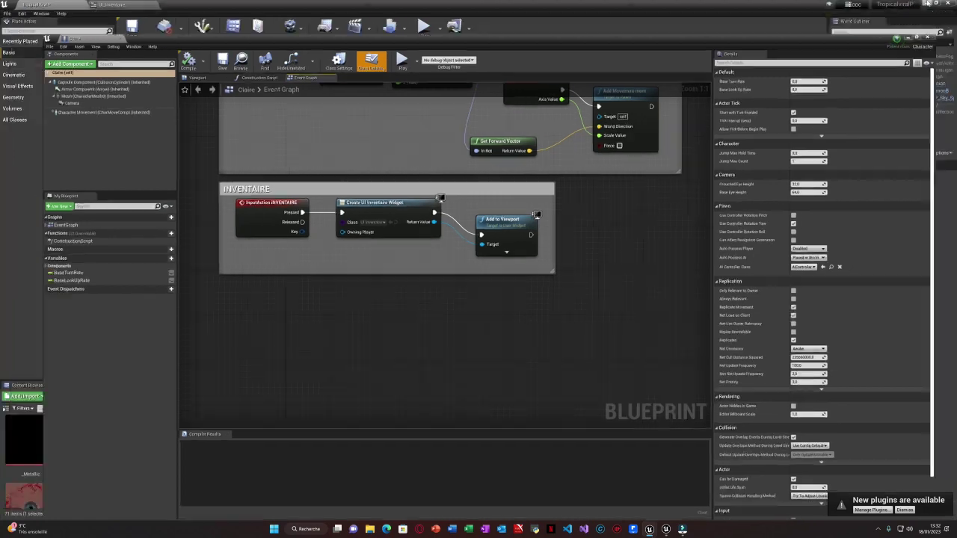
Step: Review the action and axis mappings in the project's Input settings, including the INVENTAIRE binding
{"action": "left_click", "coordinate": [299, 32]}
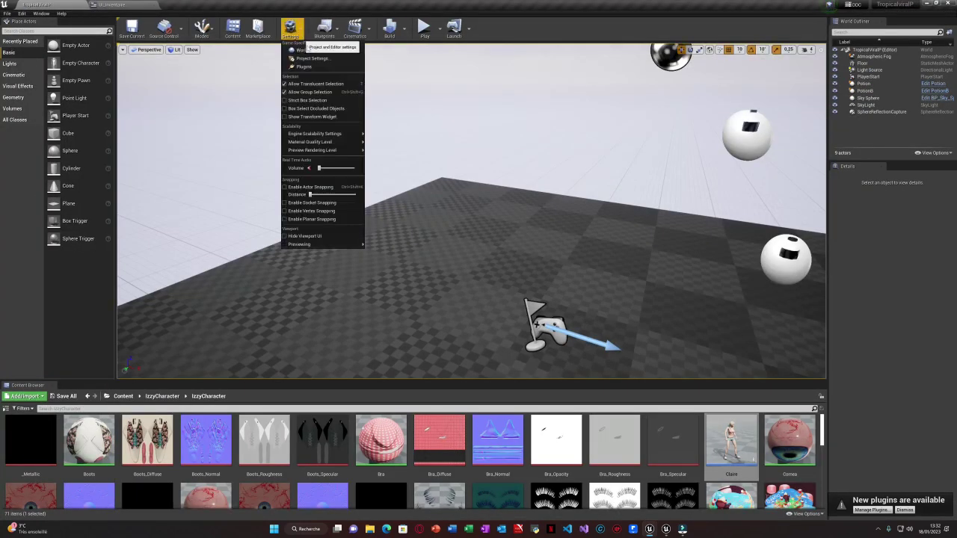
{"action": "left_click", "coordinate": [313, 59]}
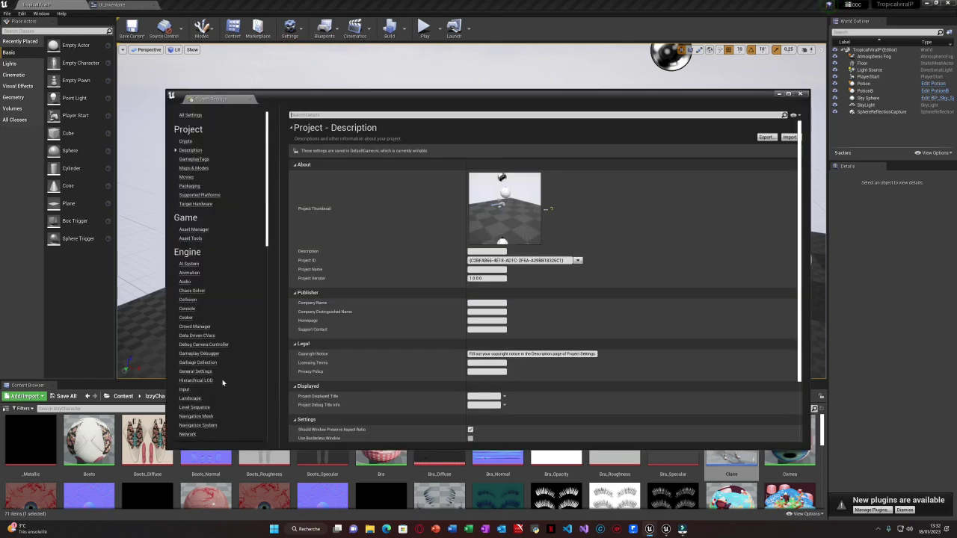
{"action": "left_click", "coordinate": [187, 390]}
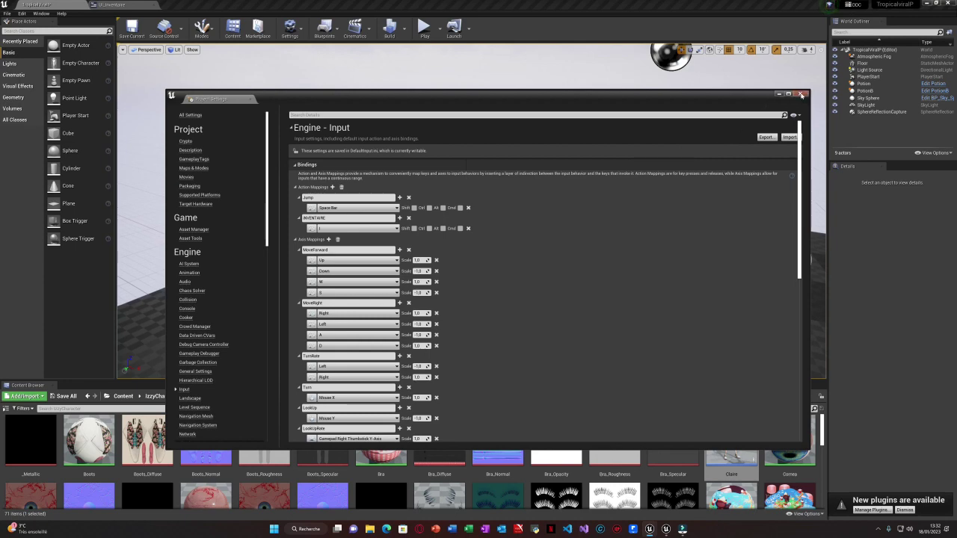
{"action": "left_click", "coordinate": [799, 94]}
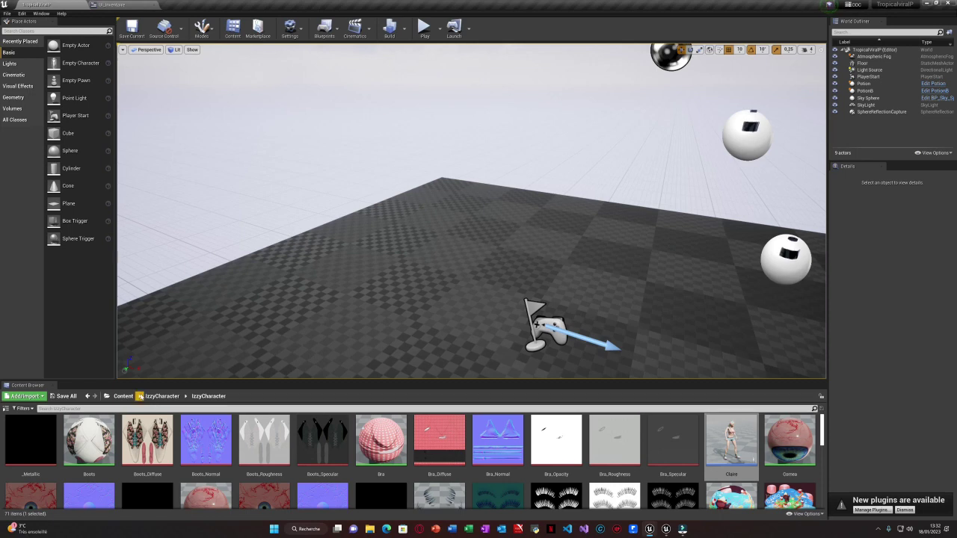
Step: Open the Struct_Inventaire structure from the HUB/Inventaire folder and review its Item and Nombre variables
{"action": "left_click", "coordinate": [124, 396]}
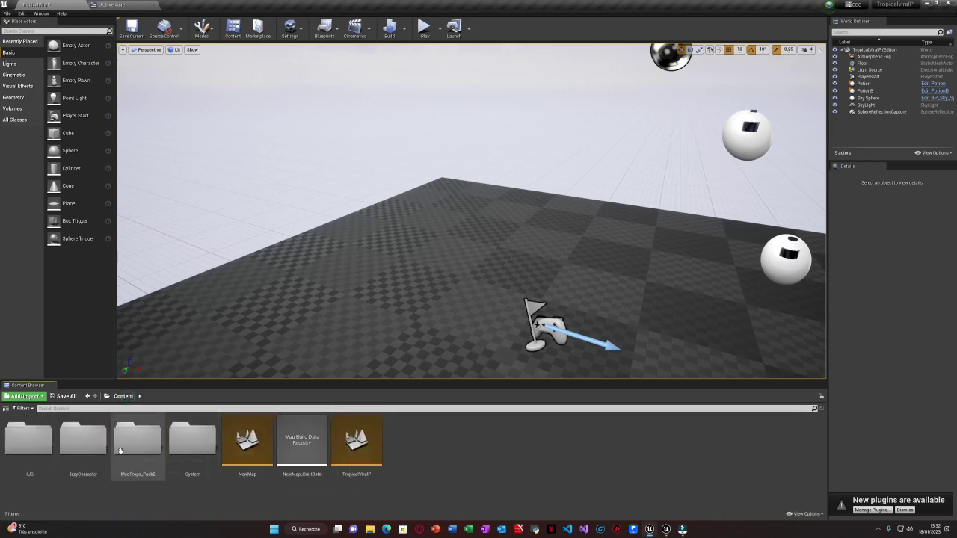
{"action": "left_click", "coordinate": [24, 459]}
{"action": "double_click", "coordinate": [24, 459]}
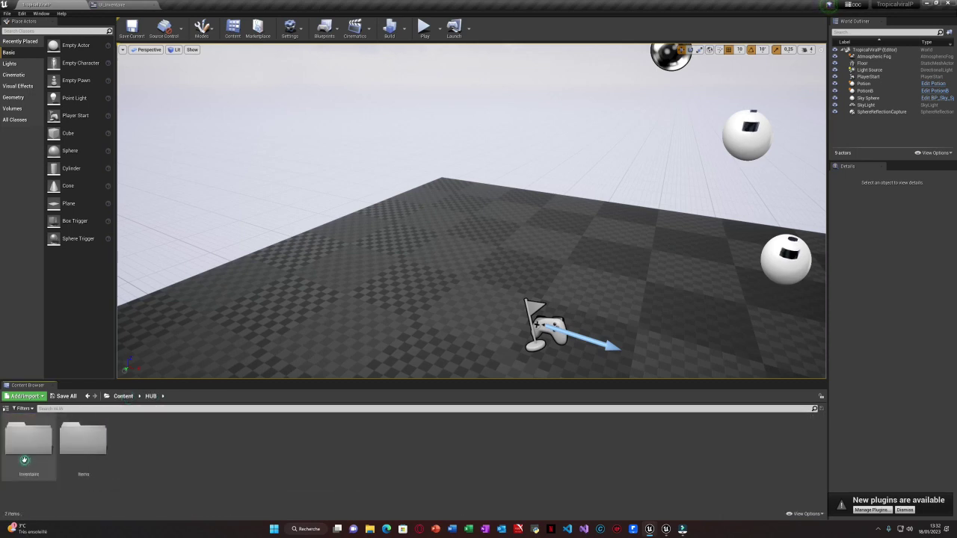
{"action": "double_click", "coordinate": [22, 446]}
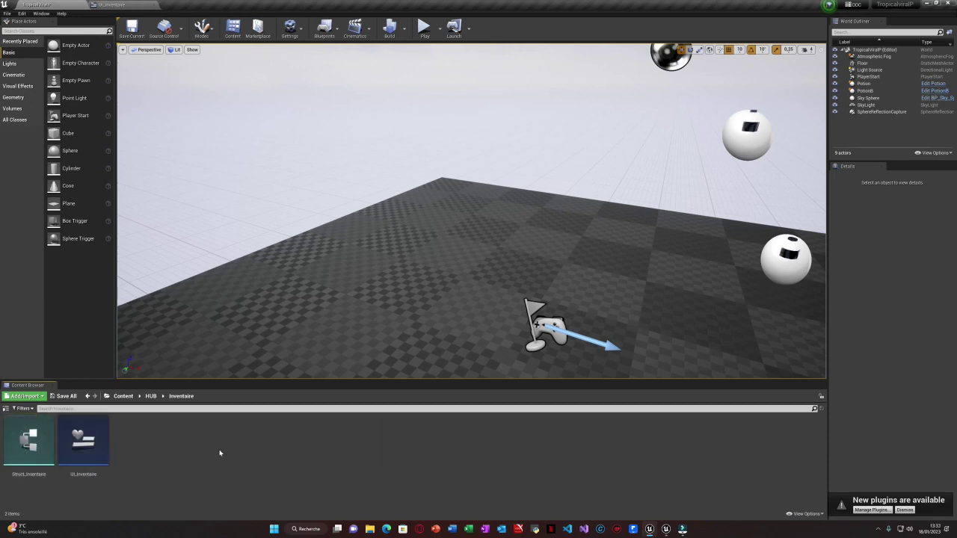
{"action": "double_click", "coordinate": [29, 445]}
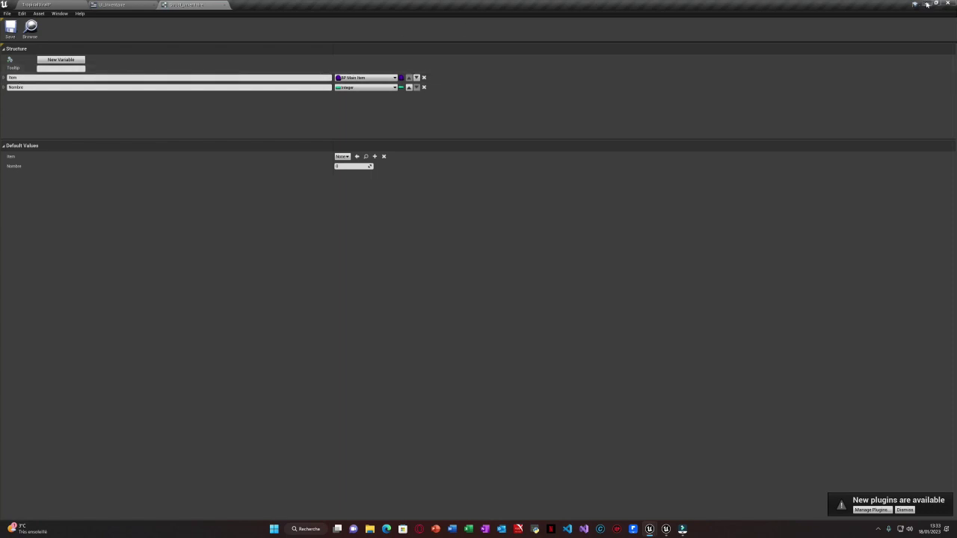
{"action": "left_click", "coordinate": [927, 5]}
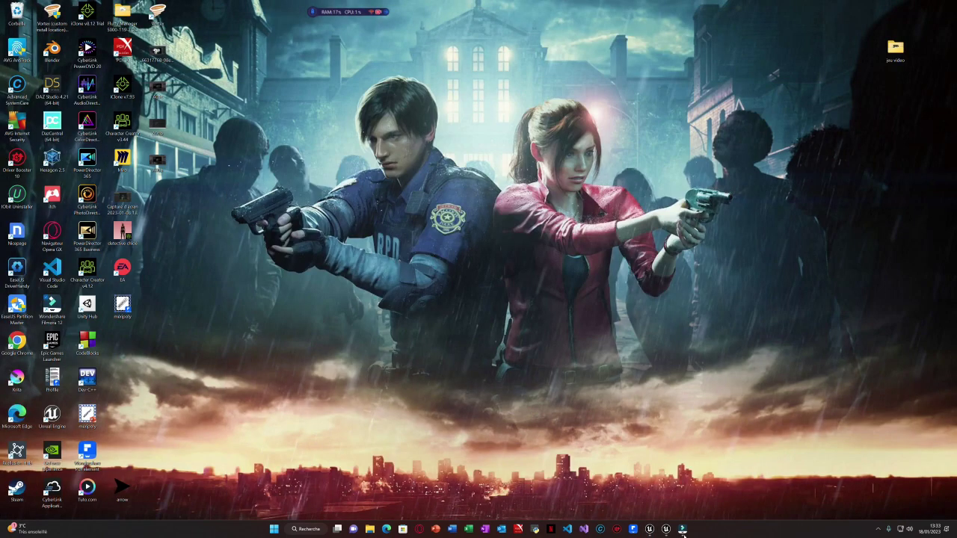
{"action": "left_click", "coordinate": [650, 529]}
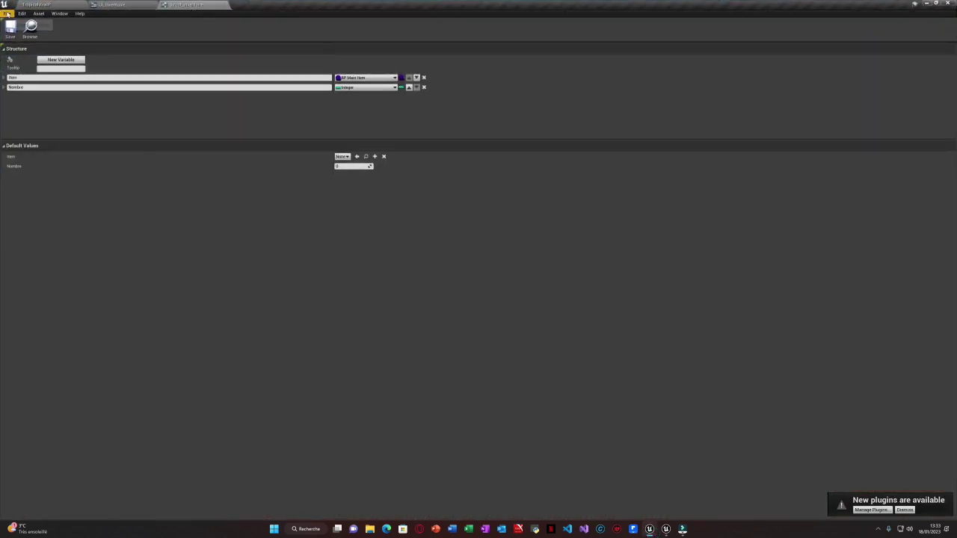
Step: Create a new Blueprint structure named Struct_Items in the HUB/Inventaire folder
{"action": "left_click", "coordinate": [46, 5]}
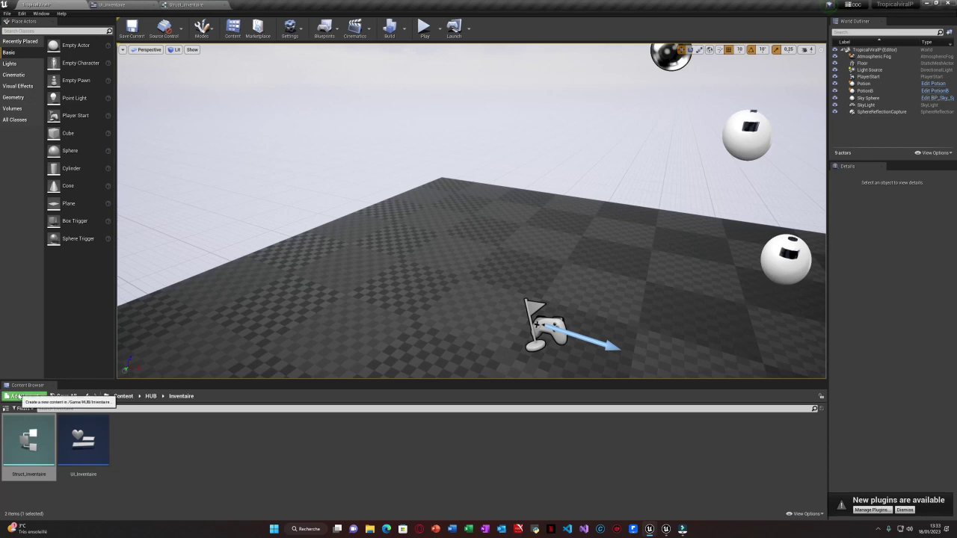
{"action": "left_click", "coordinate": [21, 396]}
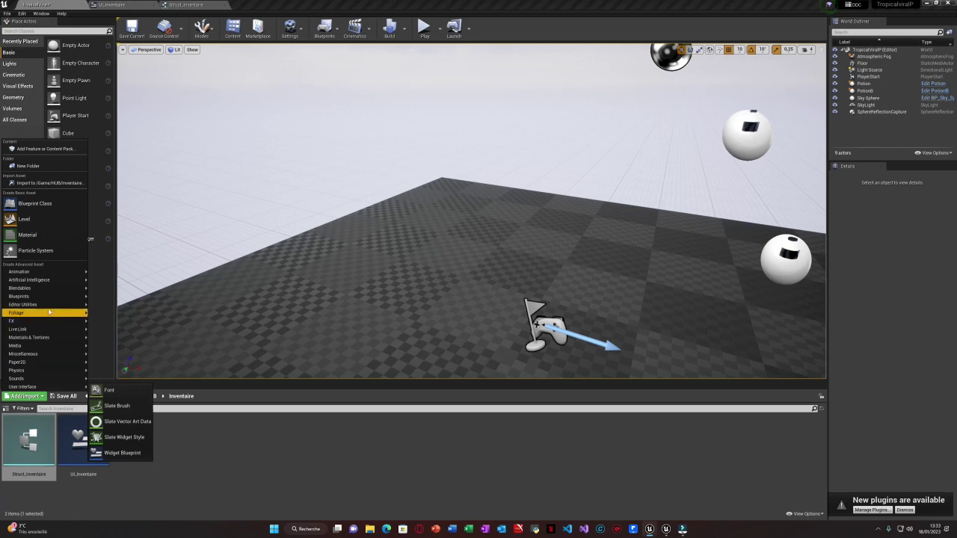
{"action": "mouse_move", "coordinate": [64, 298]}
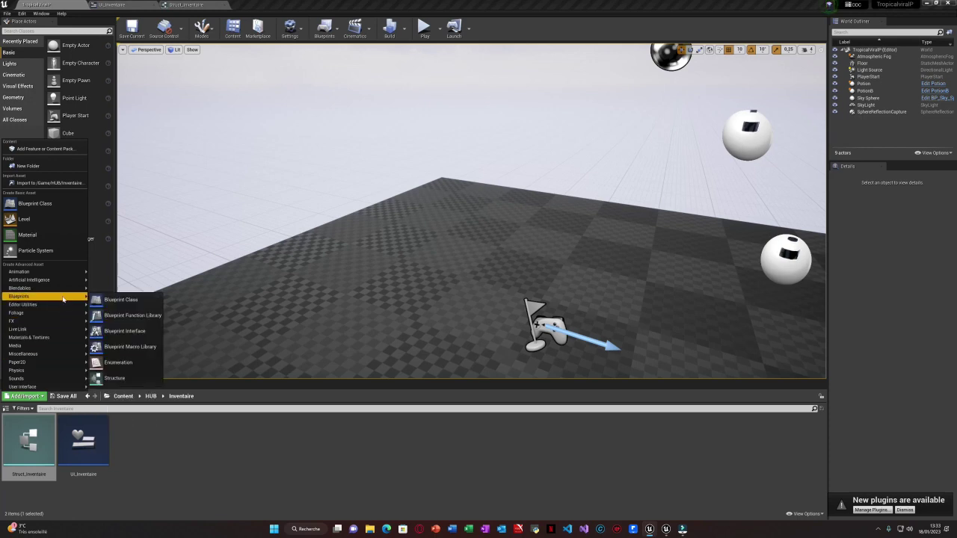
{"action": "left_click", "coordinate": [120, 379]}
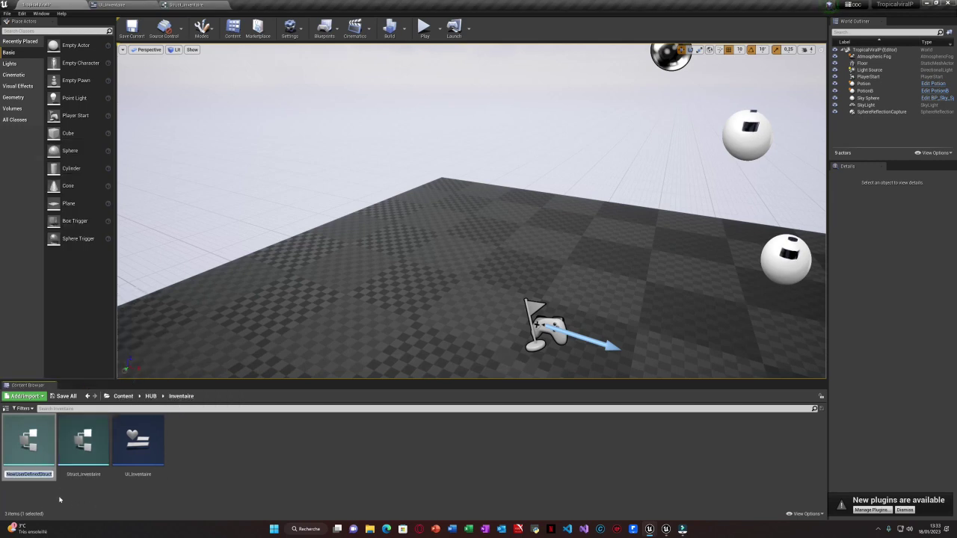
{"action": "key", "text": "BackSpace"}
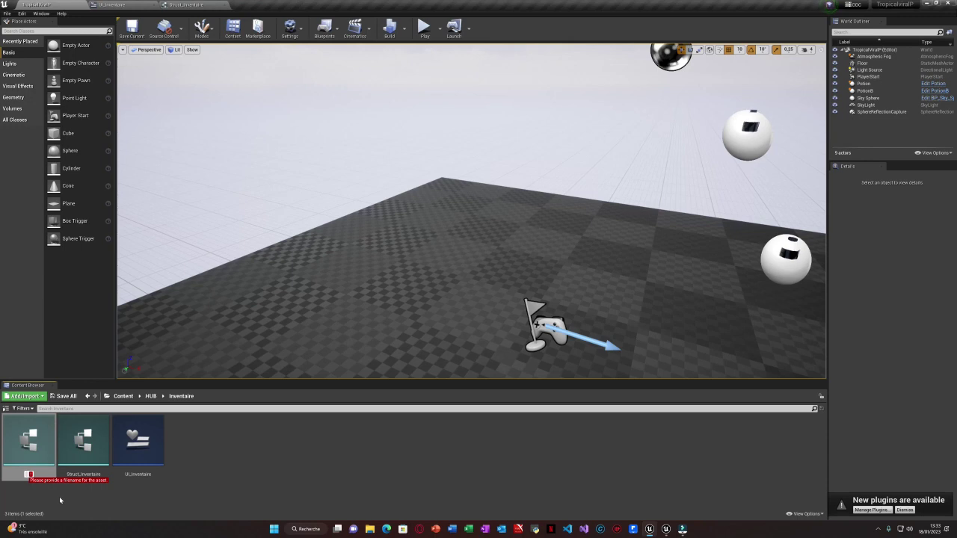
{"action": "type", "text": "Struct"}
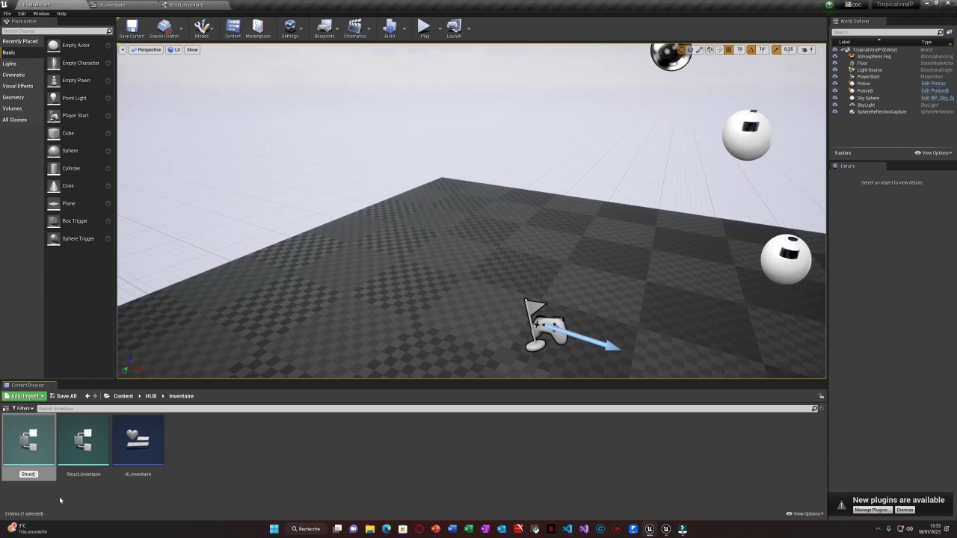
{"action": "type", "text": "_Items"}
{"action": "key", "text": "Return"}
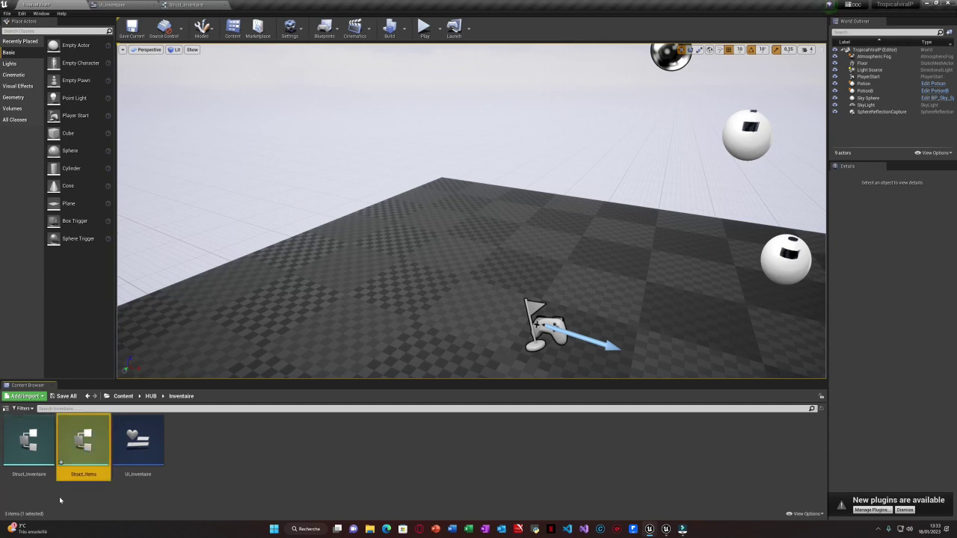
{"action": "double_click", "coordinate": [81, 457]}
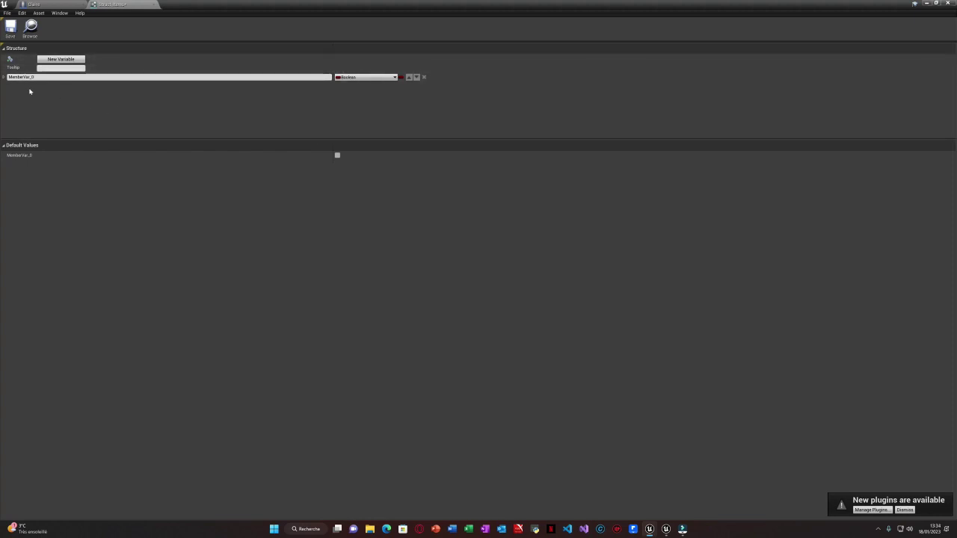
{"action": "left_click", "coordinate": [51, 78]}
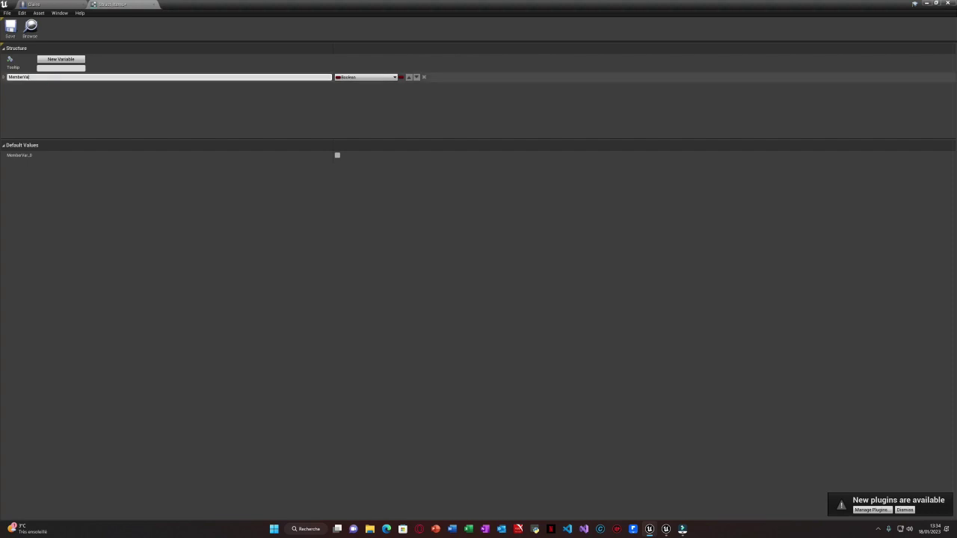
{"action": "key", "text": "BackSpace"}
{"action": "key", "text": "BackSpace"}
Step: Review the Struct_Inventaire variables and the UI_Inventaire event graph for reference
{"action": "left_click", "coordinate": [33, 4]}
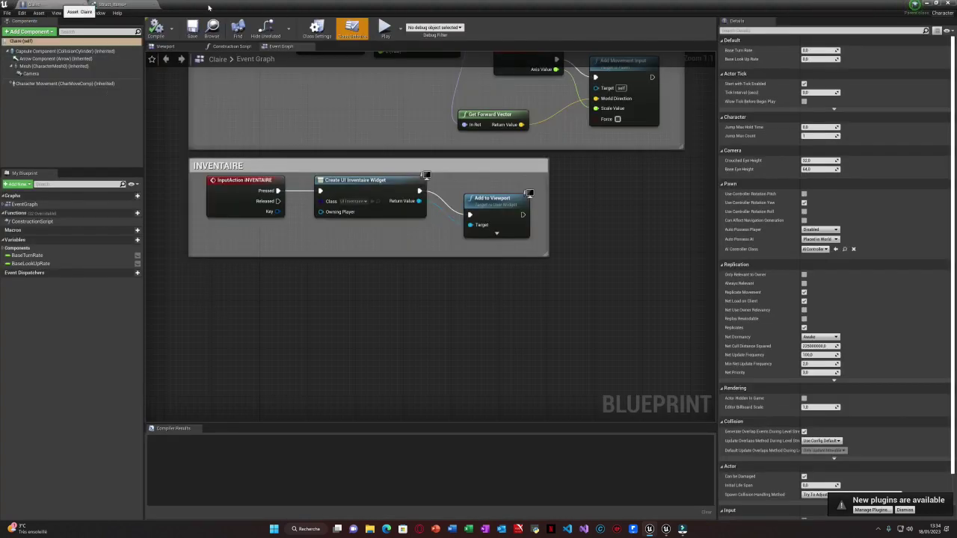
{"action": "key", "text": "alt+Tab"}
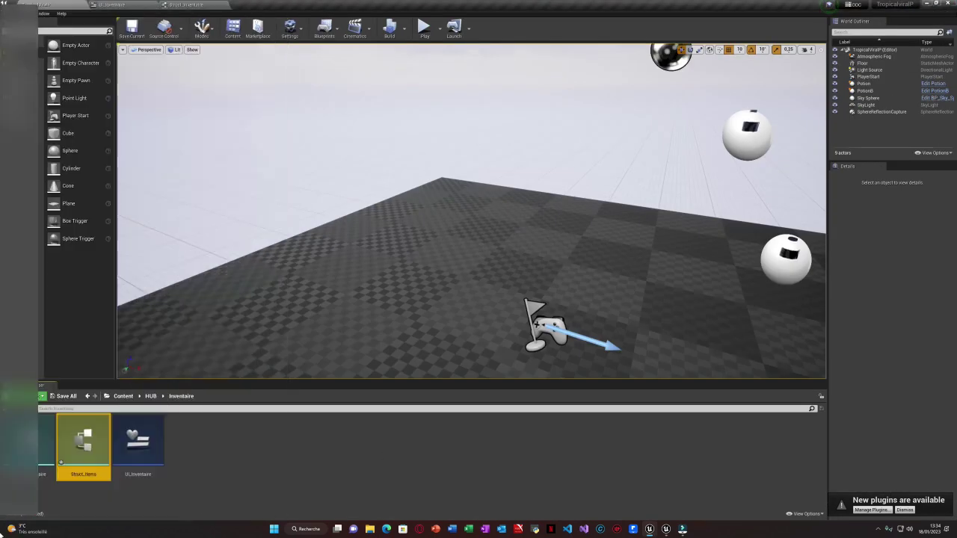
{"action": "left_click", "coordinate": [30, 445]}
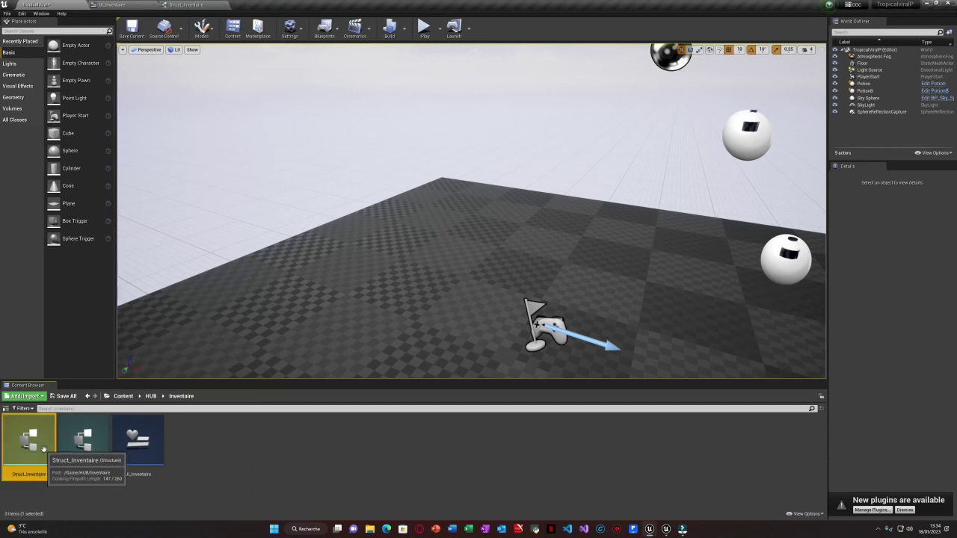
{"action": "double_click", "coordinate": [43, 449]}
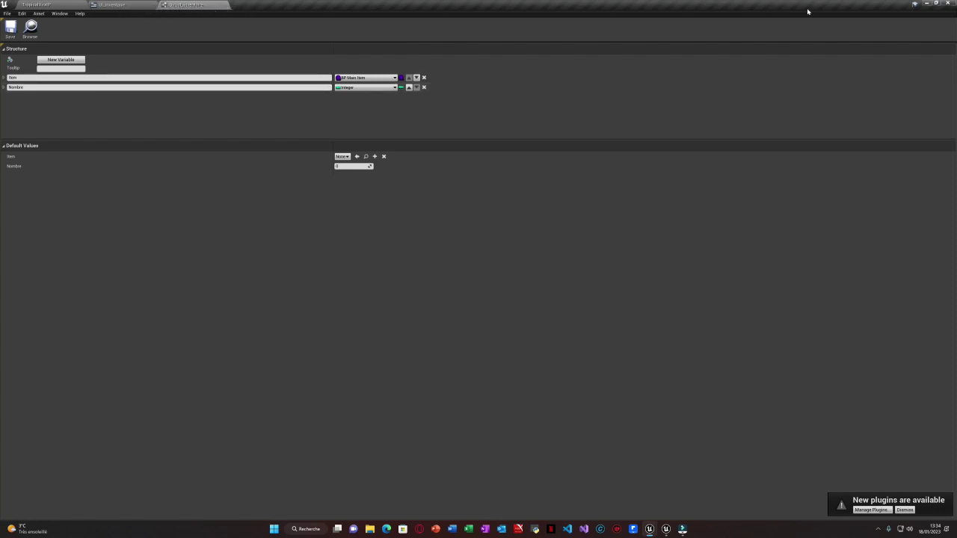
{"action": "left_click", "coordinate": [927, 3]}
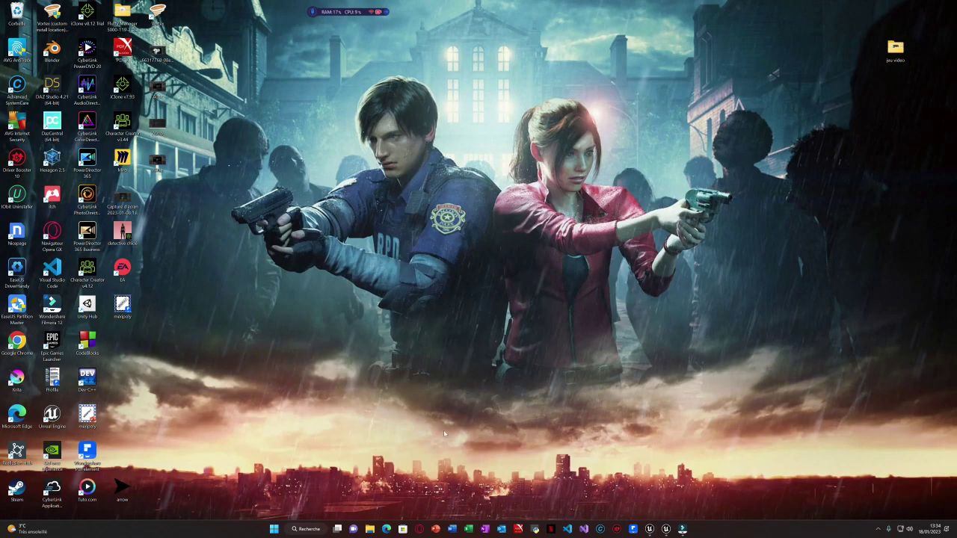
{"action": "left_click", "coordinate": [649, 528]}
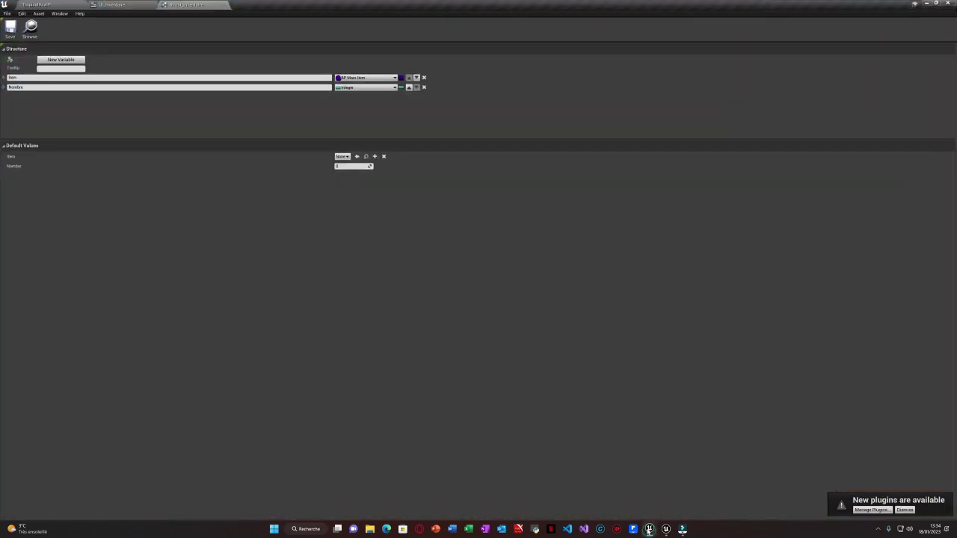
{"action": "left_click", "coordinate": [112, 5]}
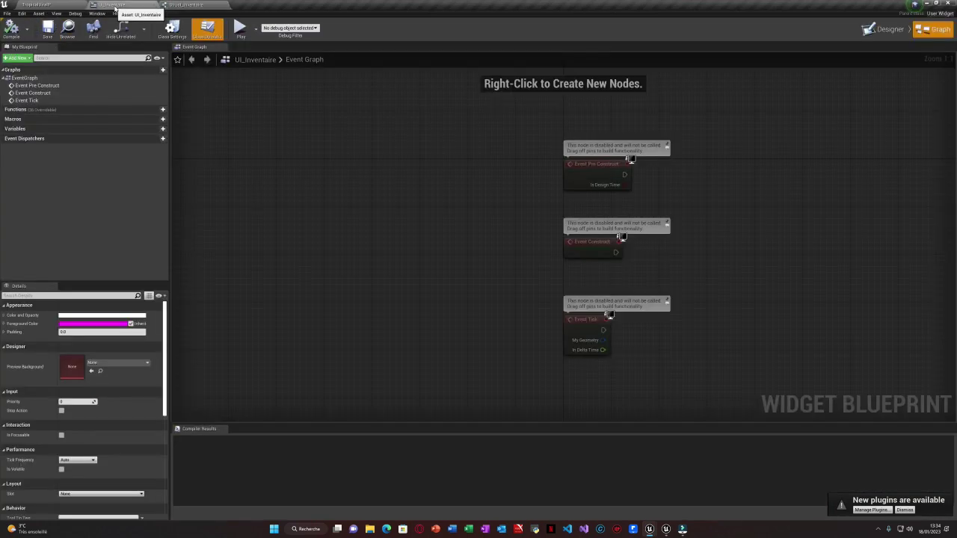
{"action": "left_click", "coordinate": [39, 6]}
Step: Open the Struct_Items structure and rename its first variable as Items
{"action": "double_click", "coordinate": [84, 445]}
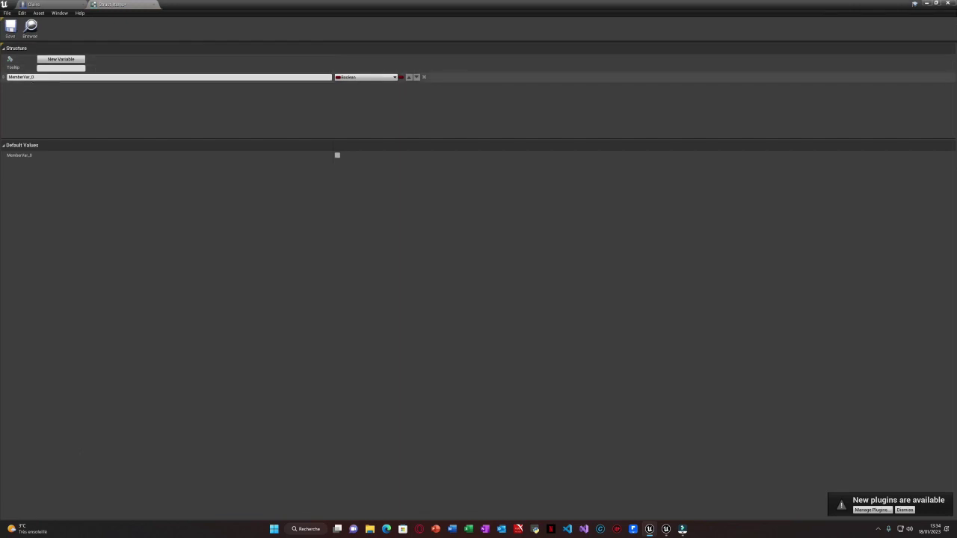
{"action": "left_click", "coordinate": [44, 77]}
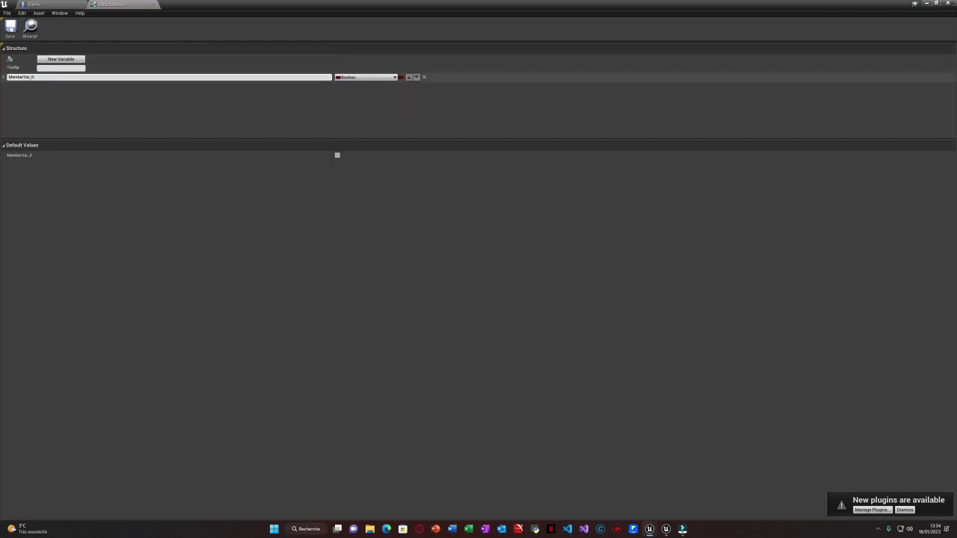
{"action": "key", "text": "ctrl+a"}
{"action": "key", "text": "BackSpace"}
{"action": "left_click", "coordinate": [65, 60]}
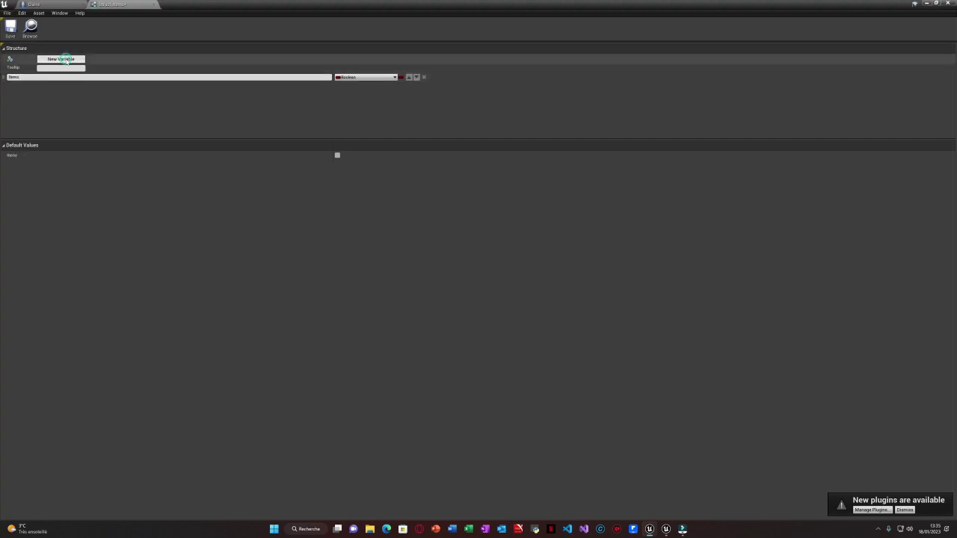
Step: Add a second variable to Struct_Items and name it Nombre
{"action": "left_click", "coordinate": [63, 59]}
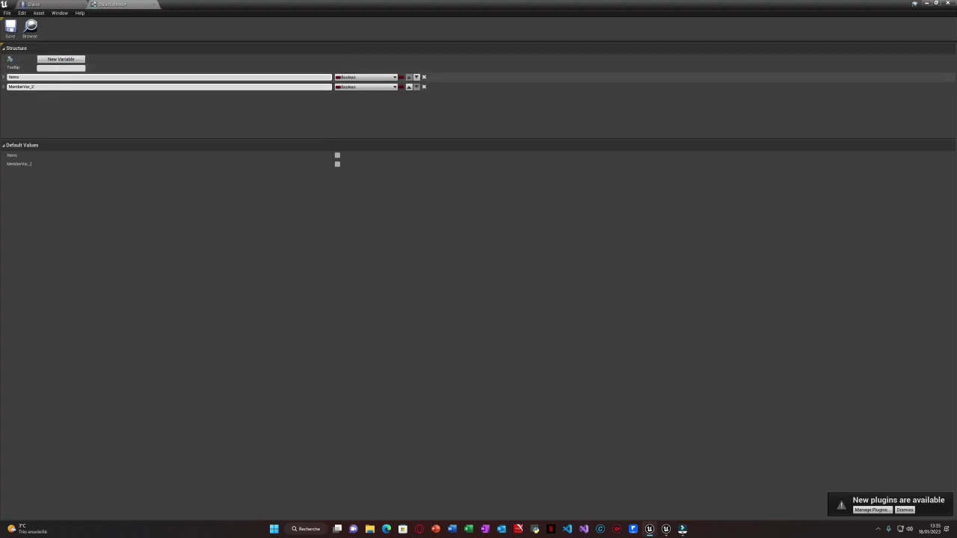
{"action": "left_click", "coordinate": [59, 87]}
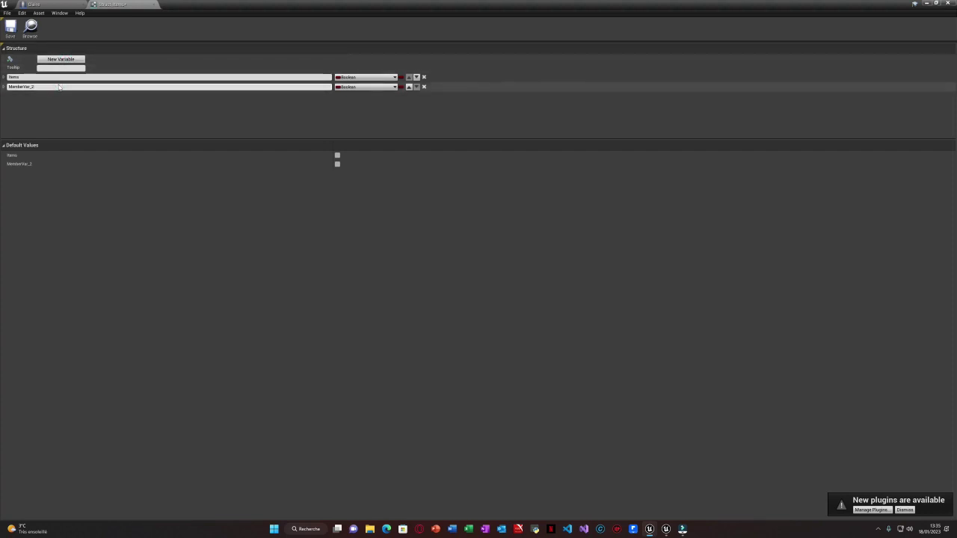
{"action": "key", "text": "BackSpace"}
{"action": "key", "text": "BackSpace"}
{"action": "key", "text": "BackSpace"}
{"action": "key", "text": "BackSpace"}
{"action": "key", "text": "BackSpace"}
{"action": "key", "text": "BackSpace"}
{"action": "key", "text": "BackSpace"}
{"action": "key", "text": "BackSpace"}
{"action": "type", "text": "Nombre"}
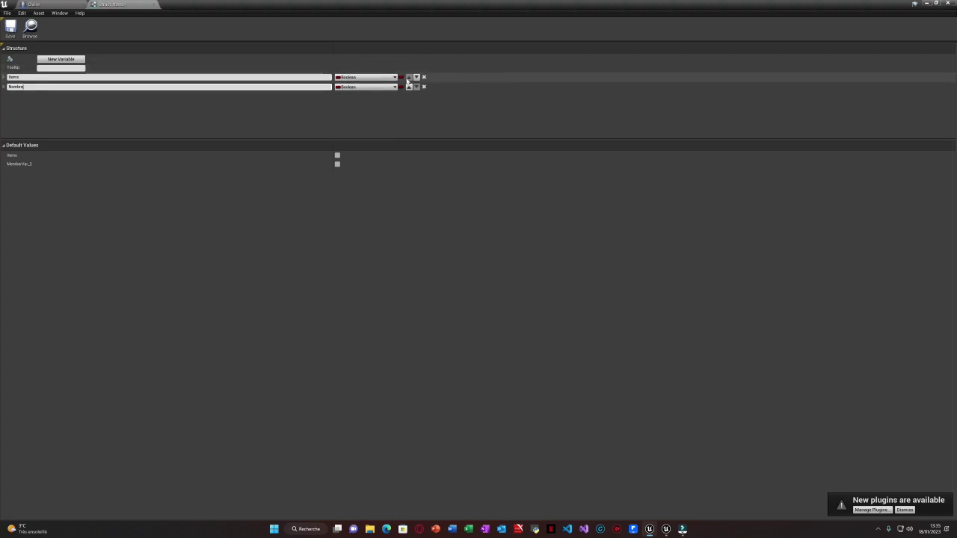
Step: Set the type of the Items variable to the Struct Inventaire structure
{"action": "left_click", "coordinate": [395, 77]}
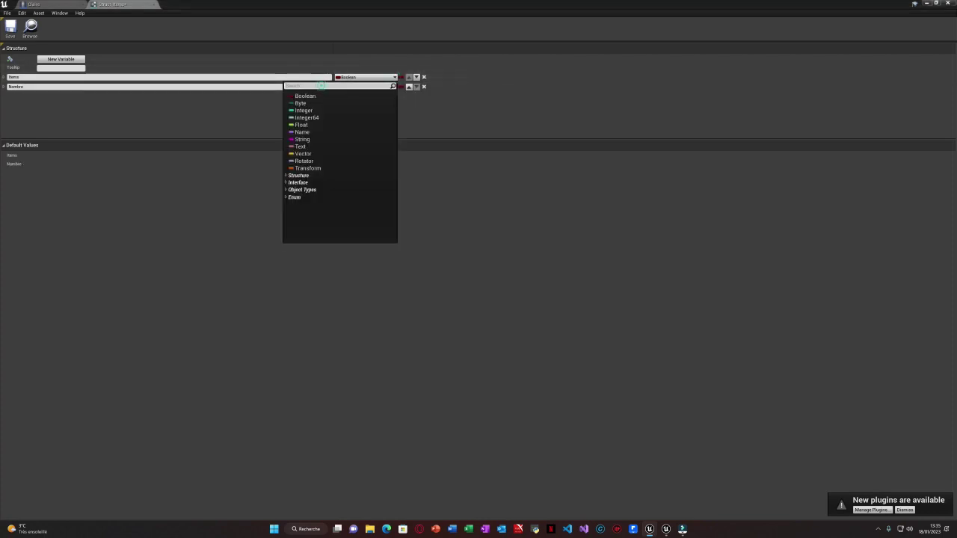
{"action": "type", "text": "s"}
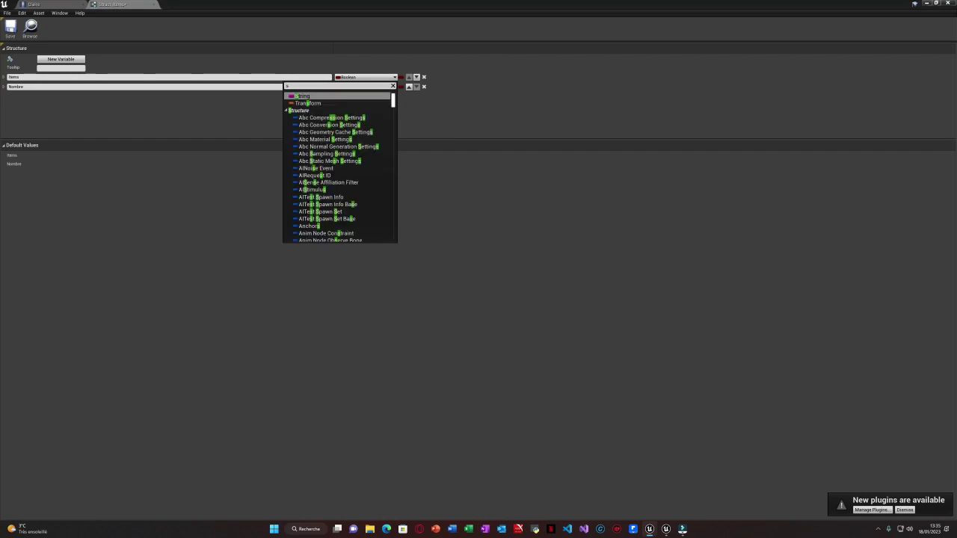
{"action": "type", "text": "truc"}
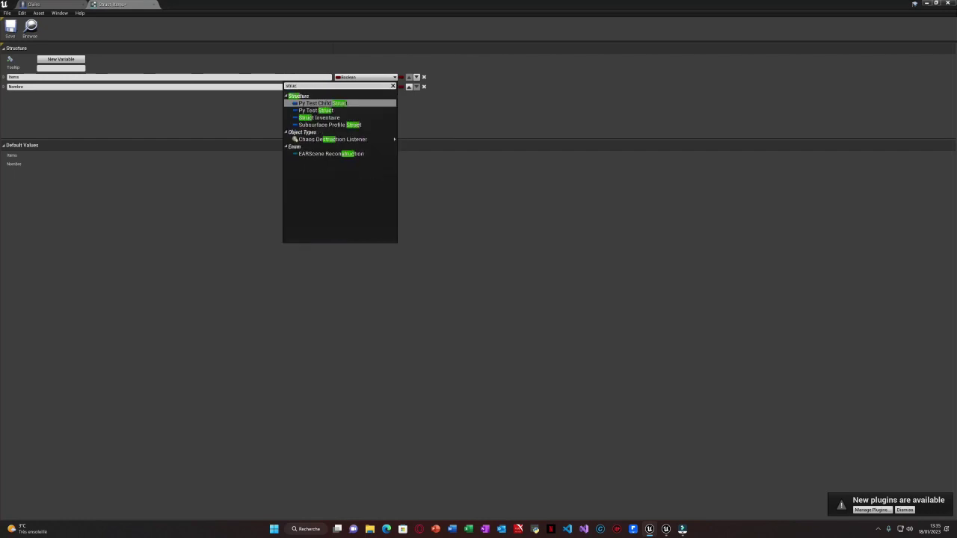
{"action": "type", "text": "t"}
{"action": "left_click", "coordinate": [322, 118]}
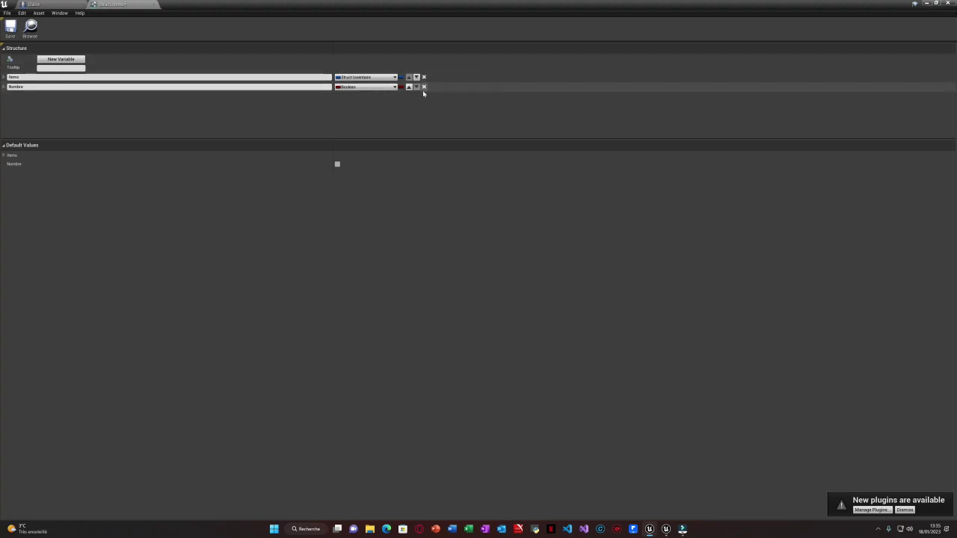
Step: Set the Nombre variable's type to Integer and save the Struct_Items structure
{"action": "left_click", "coordinate": [394, 88]}
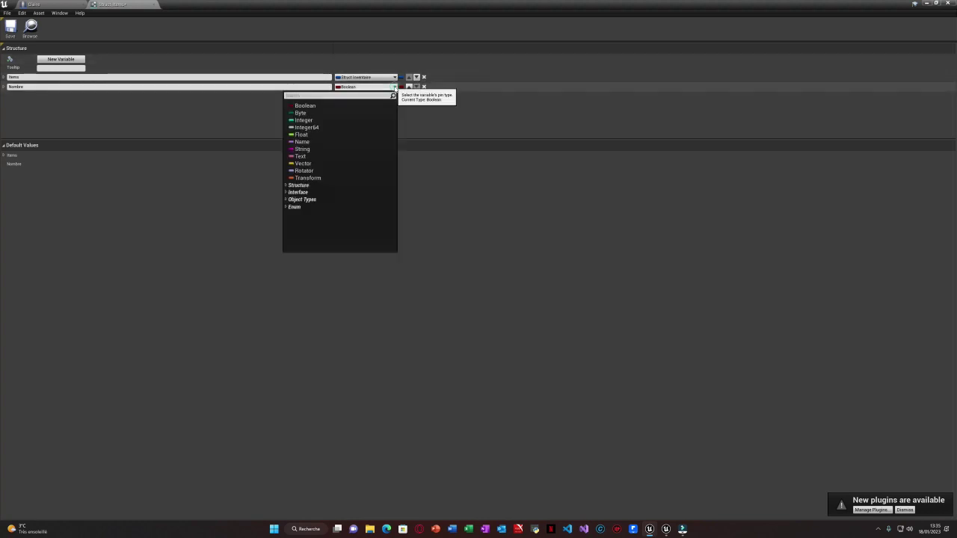
{"action": "left_click", "coordinate": [314, 120]}
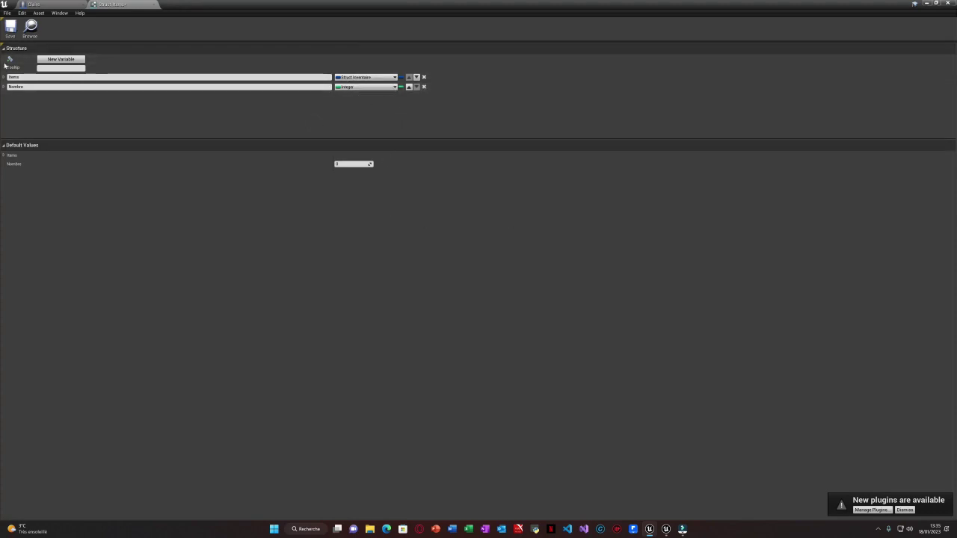
{"action": "left_click", "coordinate": [18, 25]}
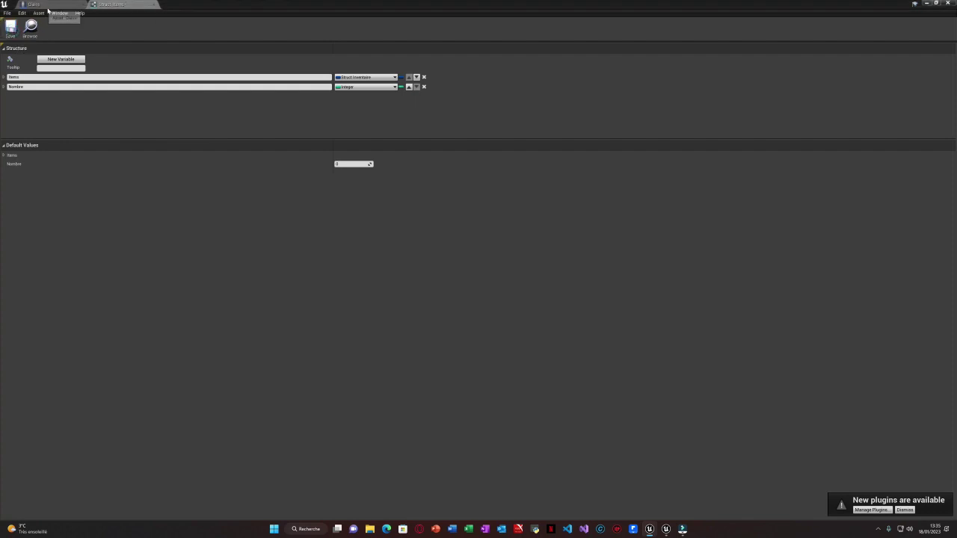
Step: Open the UI_Inventaire widget's event graph and search its available nodes for "struct inv"
{"action": "left_click", "coordinate": [926, 4]}
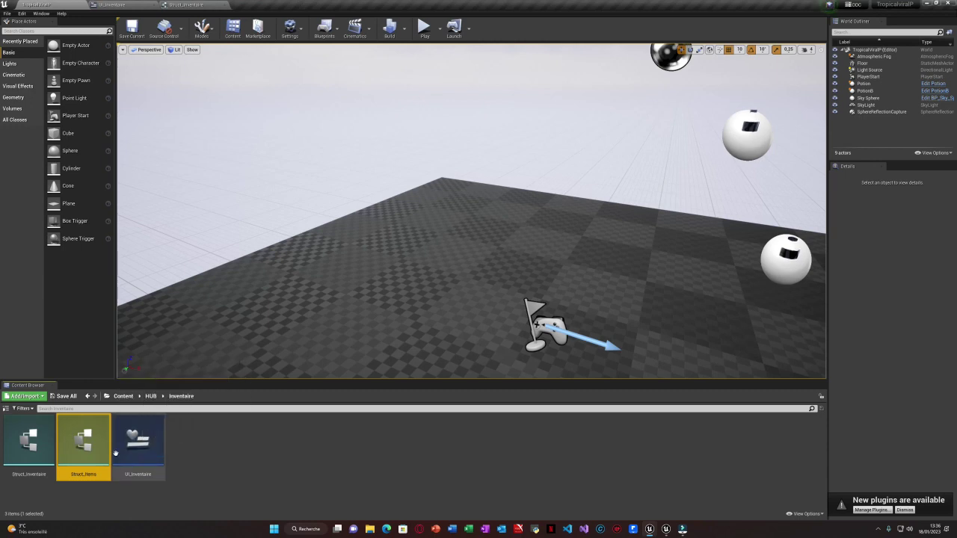
{"action": "double_click", "coordinate": [138, 441]}
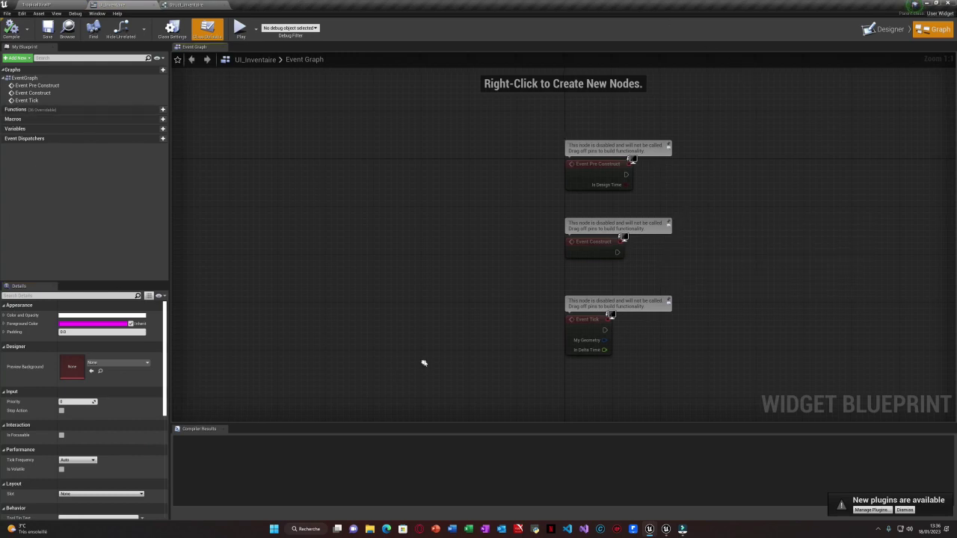
{"action": "right_click", "coordinate": [456, 285]}
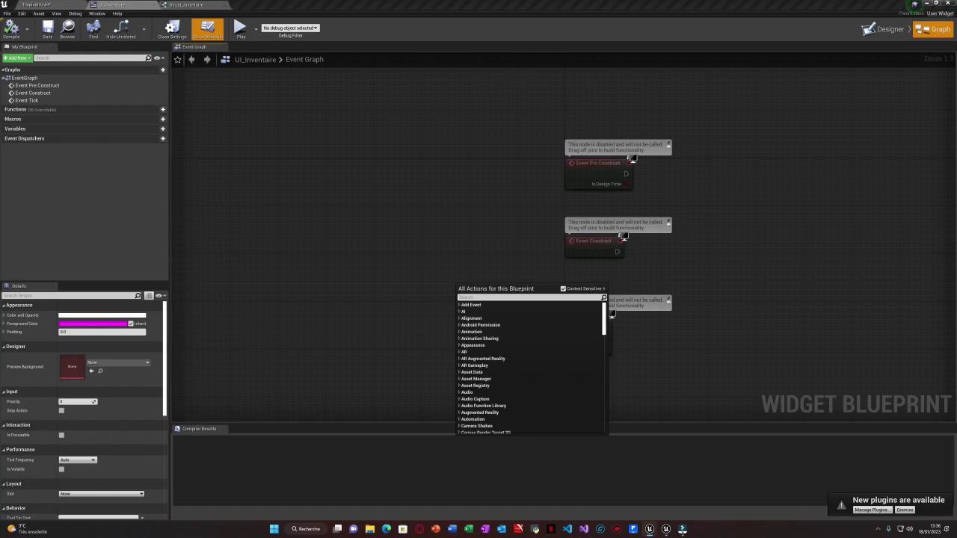
{"action": "type", "text": "struct"}
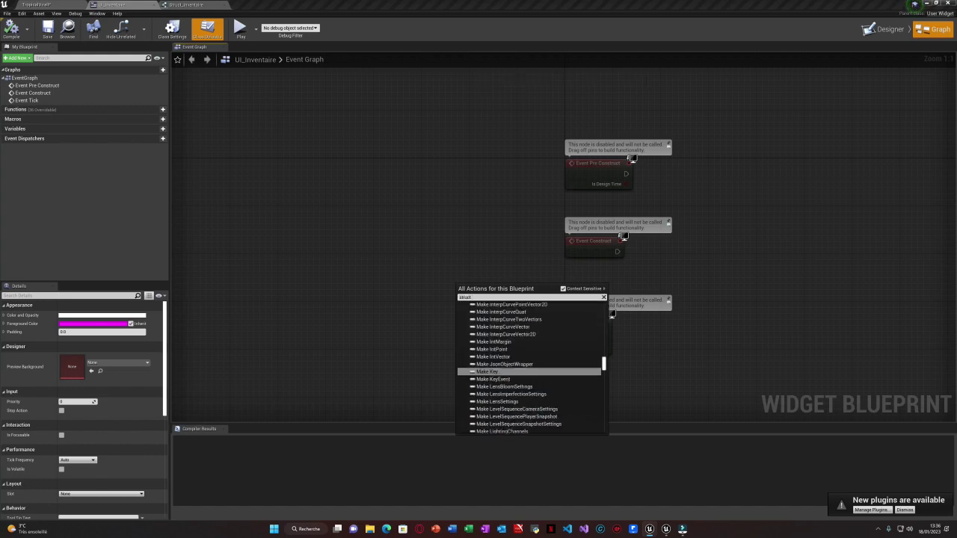
{"action": "type", "text": " in"}
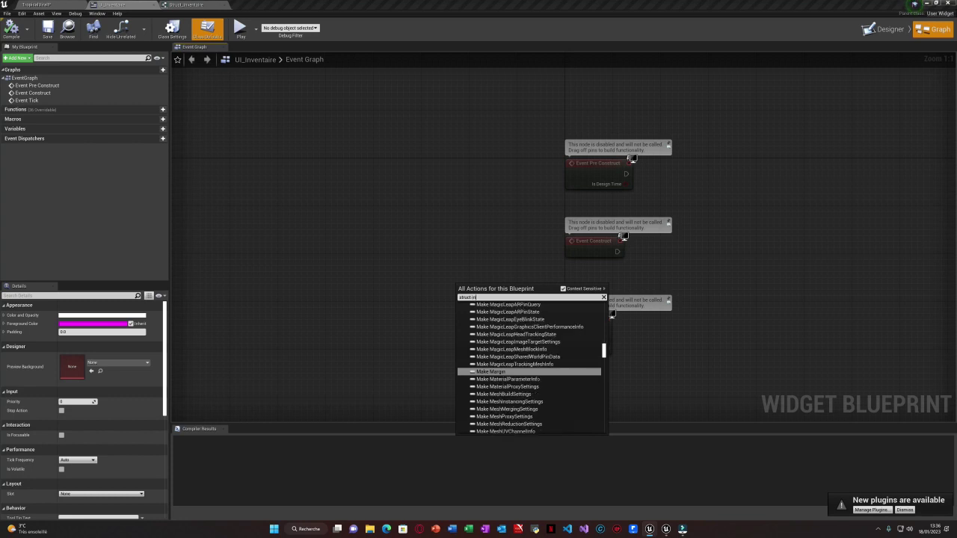
{"action": "type", "text": "v"}
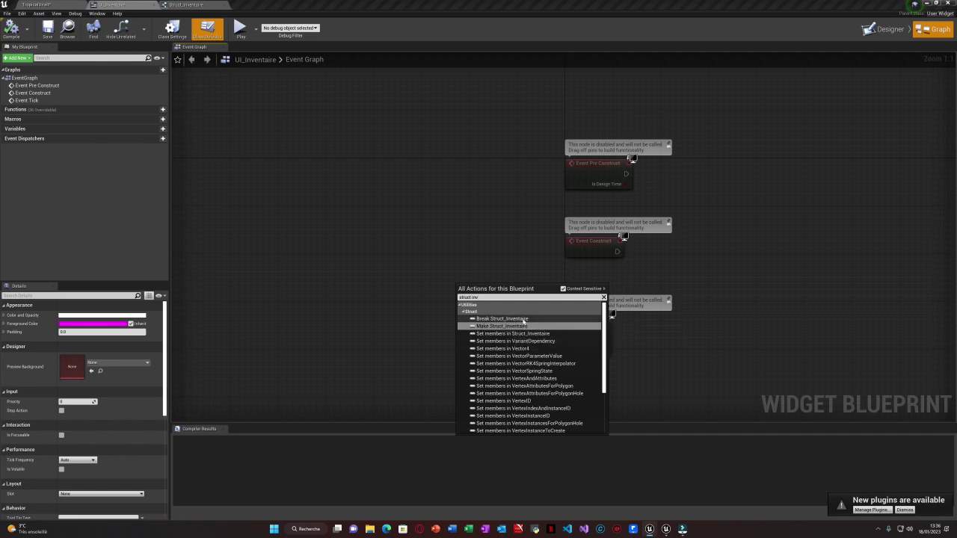
{"action": "left_click", "coordinate": [675, 326]}
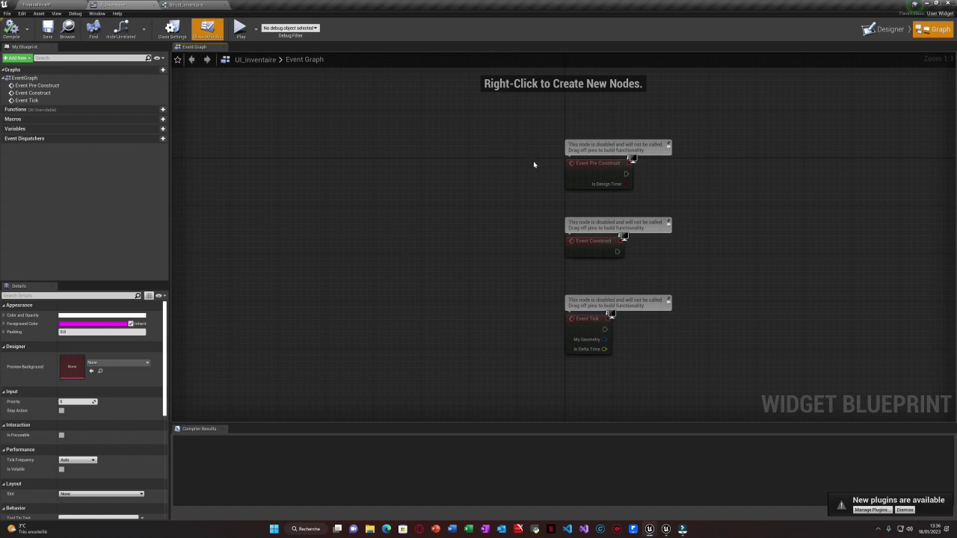
Step: Open the Struct_Item structure from the Content/HUB/Items folder
{"action": "left_click", "coordinate": [927, 5]}
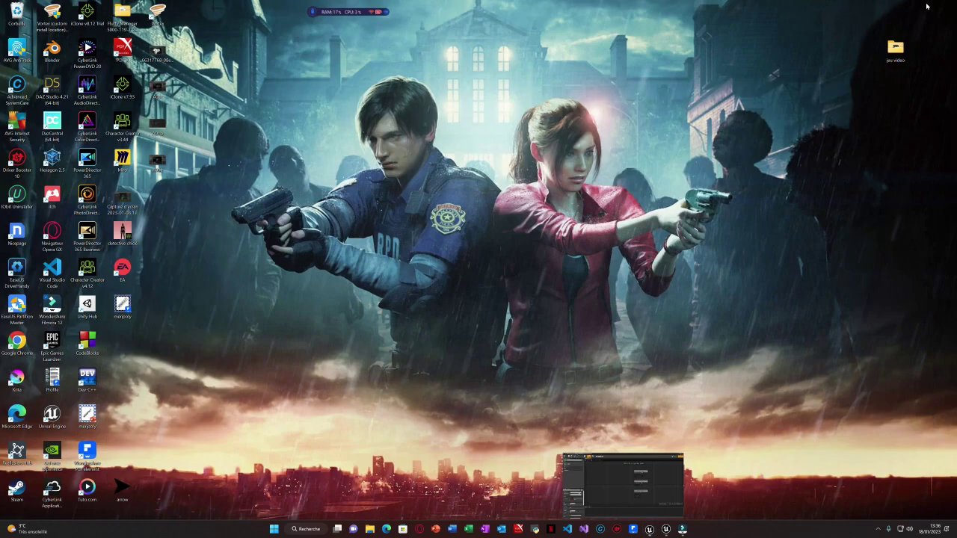
{"action": "left_click", "coordinate": [649, 529]}
{"action": "left_click", "coordinate": [30, 5]}
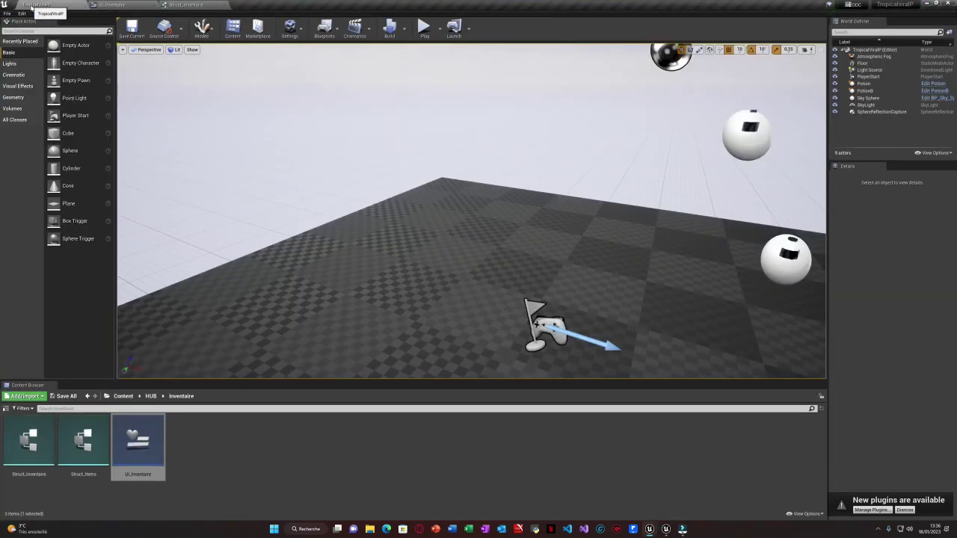
{"action": "left_click", "coordinate": [75, 444]}
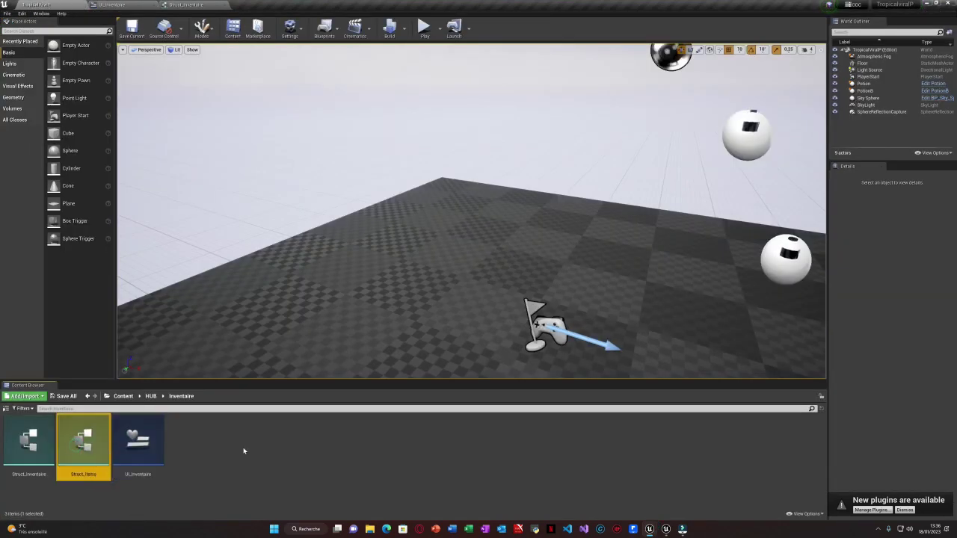
{"action": "left_click", "coordinate": [124, 395]}
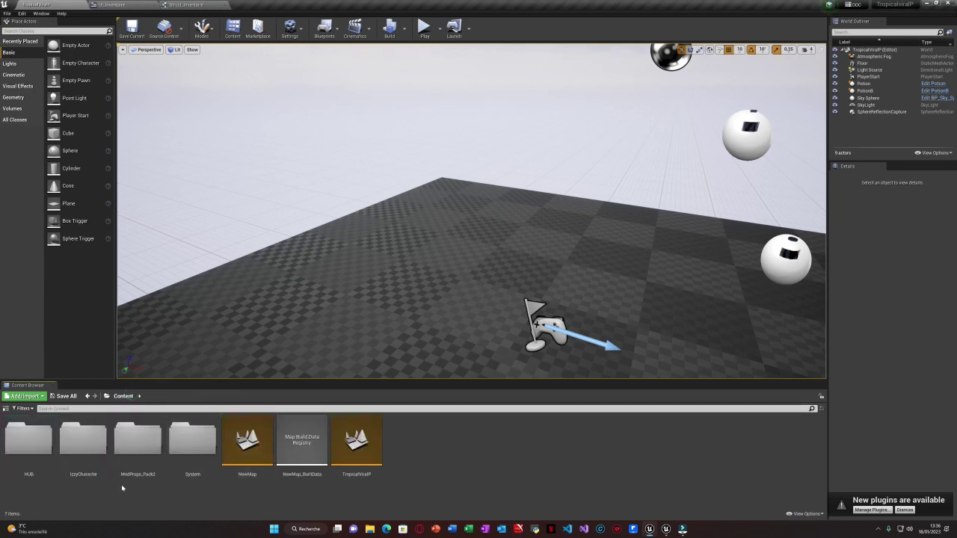
{"action": "left_click", "coordinate": [28, 449]}
{"action": "double_click", "coordinate": [27, 449]}
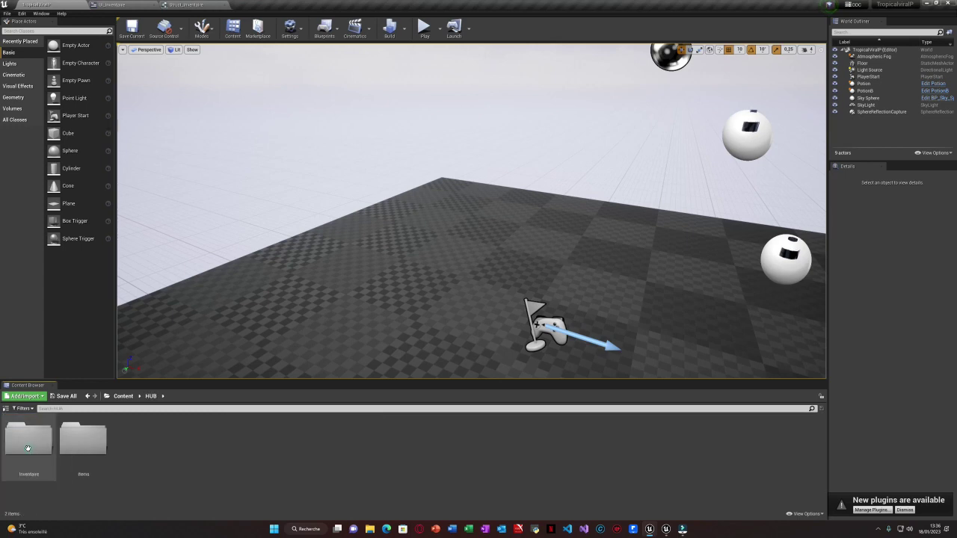
{"action": "double_click", "coordinate": [94, 441]}
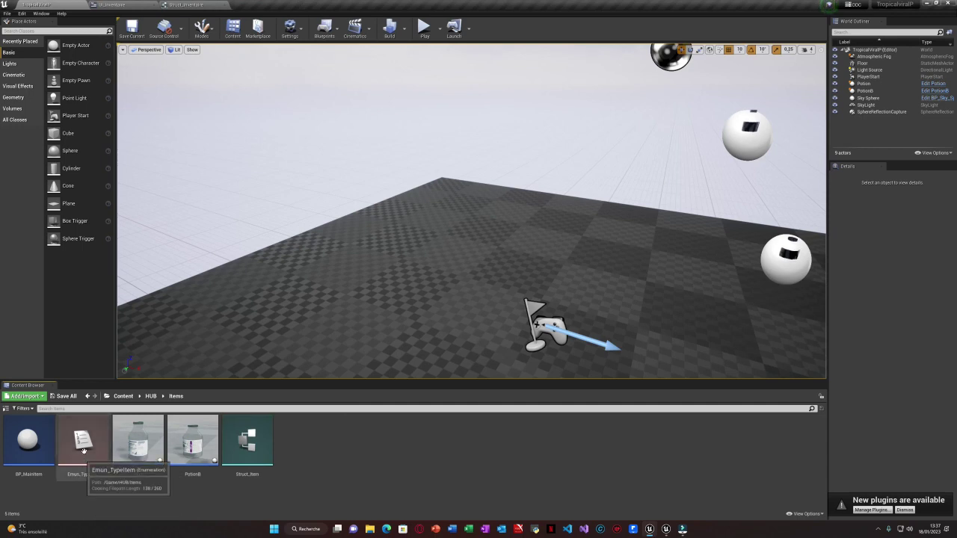
{"action": "left_click", "coordinate": [137, 445]}
{"action": "double_click", "coordinate": [255, 446]}
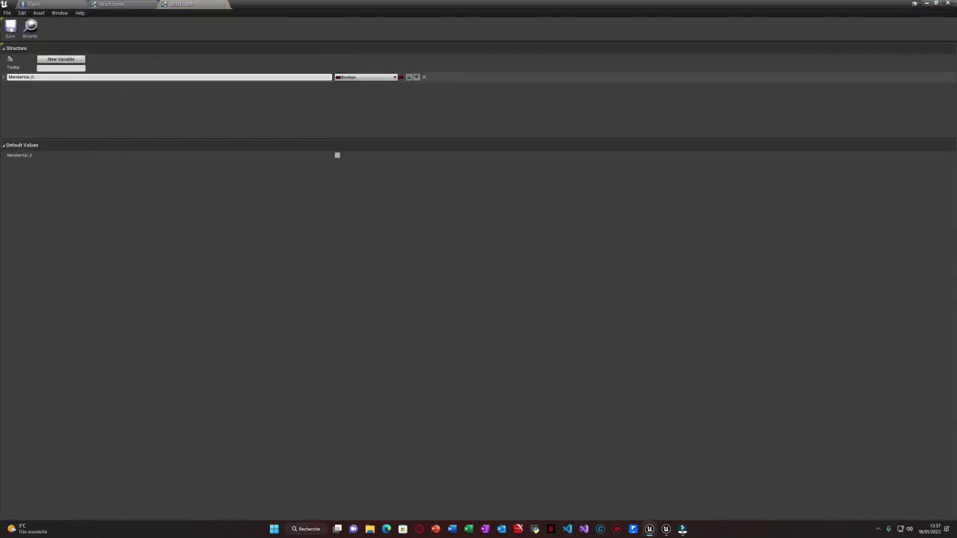
Step: Add three more variables to the structure
{"action": "left_click", "coordinate": [64, 60]}
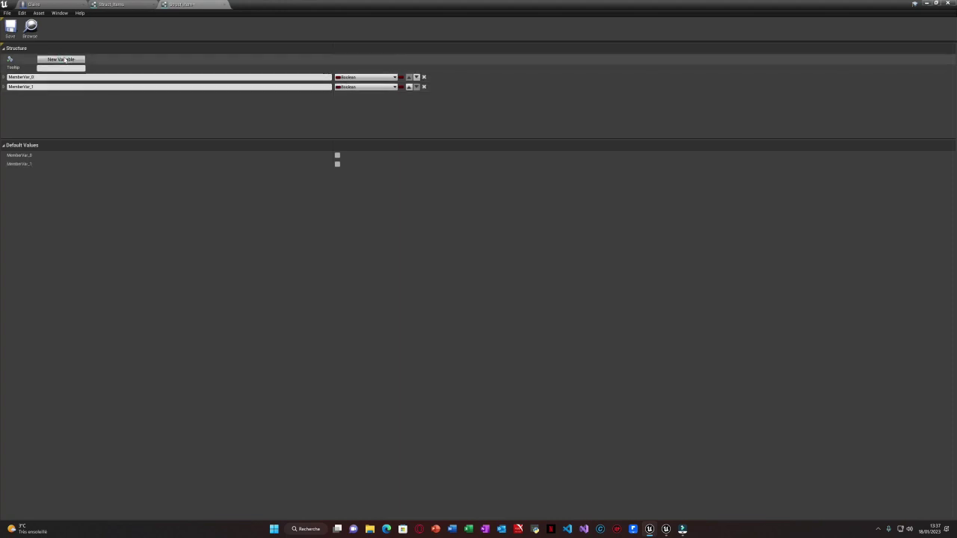
{"action": "left_click", "coordinate": [64, 59]}
{"action": "left_click", "coordinate": [64, 60]}
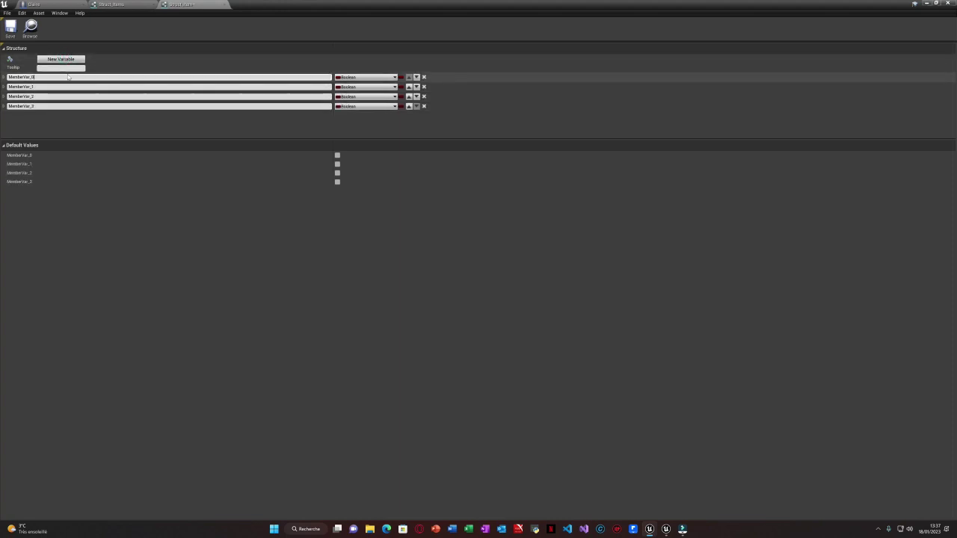
Step: Rename the structure's first variable as Consommable
{"action": "key", "text": "BackSpace"}
{"action": "key", "text": "BackSpace"}
{"action": "key", "text": "BackSpace"}
{"action": "key", "text": "BackSpace"}
{"action": "key", "text": "BackSpace"}
{"action": "key", "text": "BackSpace"}
{"action": "key", "text": "BackSpace"}
{"action": "key", "text": "BackSpace"}
{"action": "key", "text": "BackSpace"}
{"action": "key", "text": "BackSpace"}
{"action": "key", "text": "BackSpace"}
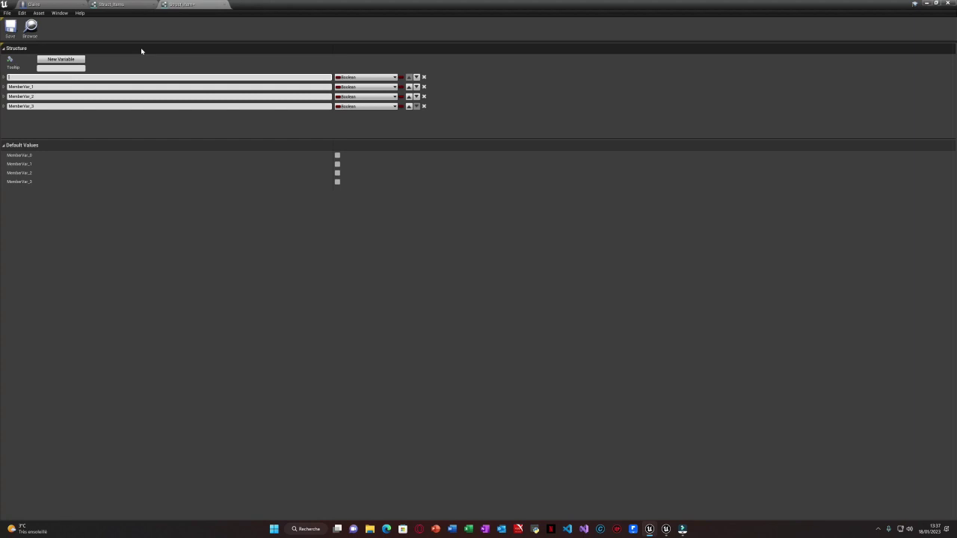
{"action": "type", "text": "Cond"}
{"action": "type", "text": "o"}
{"action": "type", "text": "mmable"}
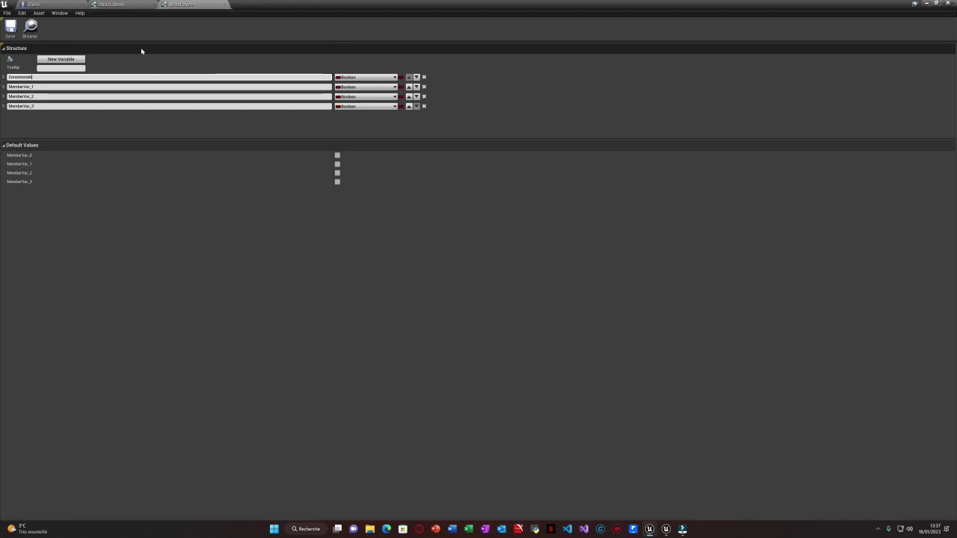
{"action": "key", "text": "Return"}
Step: Rename the structure's second variable as Quete
{"action": "left_click", "coordinate": [312, 87]}
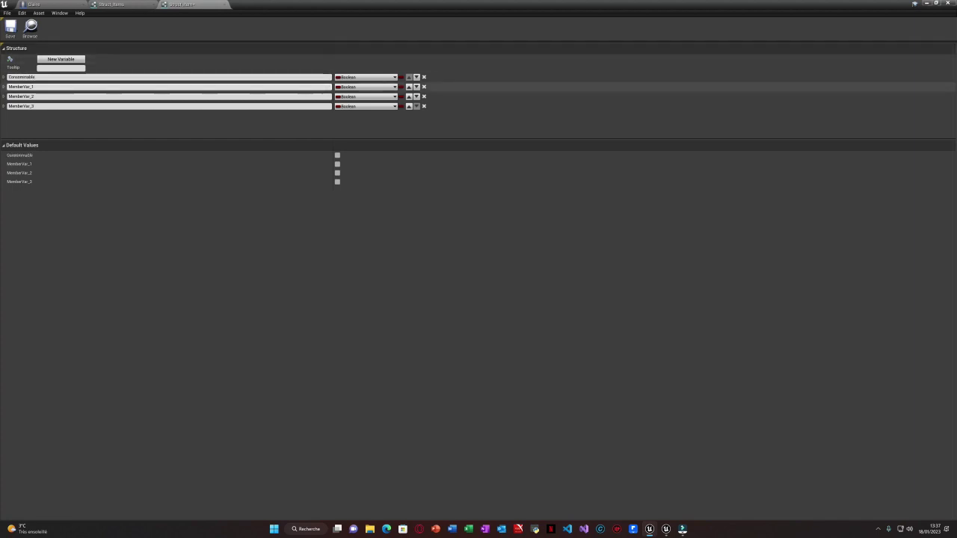
{"action": "key", "text": "BackSpace"}
{"action": "key", "text": "BackSpace"}
{"action": "key", "text": "BackSpace"}
{"action": "key", "text": "BackSpace"}
{"action": "key", "text": "BackSpace"}
{"action": "key", "text": "BackSpace"}
{"action": "key", "text": "BackSpace"}
{"action": "key", "text": "BackSpace"}
{"action": "key", "text": "BackSpace"}
{"action": "key", "text": "BackSpace"}
{"action": "key", "text": "BackSpace"}
{"action": "key", "text": "Left"}
{"action": "key", "text": "Left"}
{"action": "key", "text": "Left"}
{"action": "key", "text": "Left"}
{"action": "key", "text": "Left"}
{"action": "key", "text": "BackSpace"}
{"action": "key", "text": "BackSpace"}
{"action": "key", "text": "BackSpace"}
{"action": "key", "text": "BackSpace"}
{"action": "key", "text": "BackSpace"}
{"action": "key", "text": "BackSpace"}
{"action": "key", "text": "Return"}
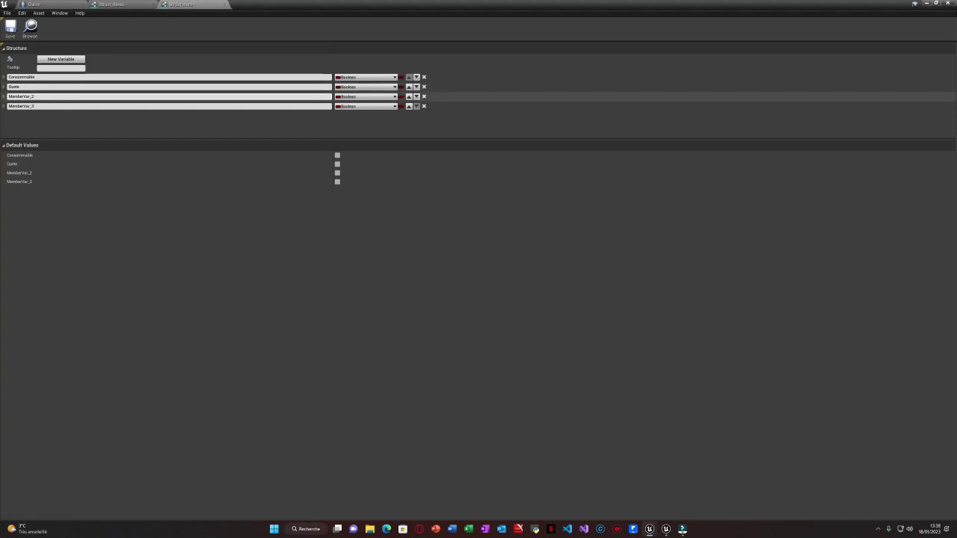
Step: Rename the structure's third variable as Armure
{"action": "left_click", "coordinate": [57, 96]}
{"action": "key", "text": "BackSpace"}
{"action": "key", "text": "BackSpace"}
{"action": "key", "text": "BackSpace"}
{"action": "key", "text": "BackSpace"}
{"action": "key", "text": "BackSpace"}
{"action": "key", "text": "BackSpace"}
{"action": "key", "text": "BackSpace"}
{"action": "key", "text": "BackSpace"}
{"action": "key", "text": "BackSpace"}
{"action": "key", "text": "BackSpace"}
{"action": "type", "text": "Armure"}
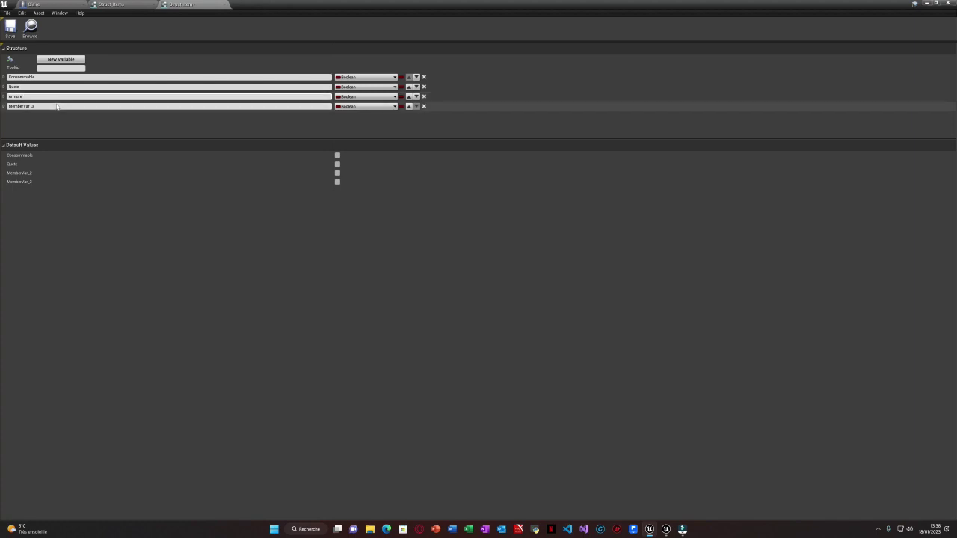
{"action": "key", "text": "Return"}
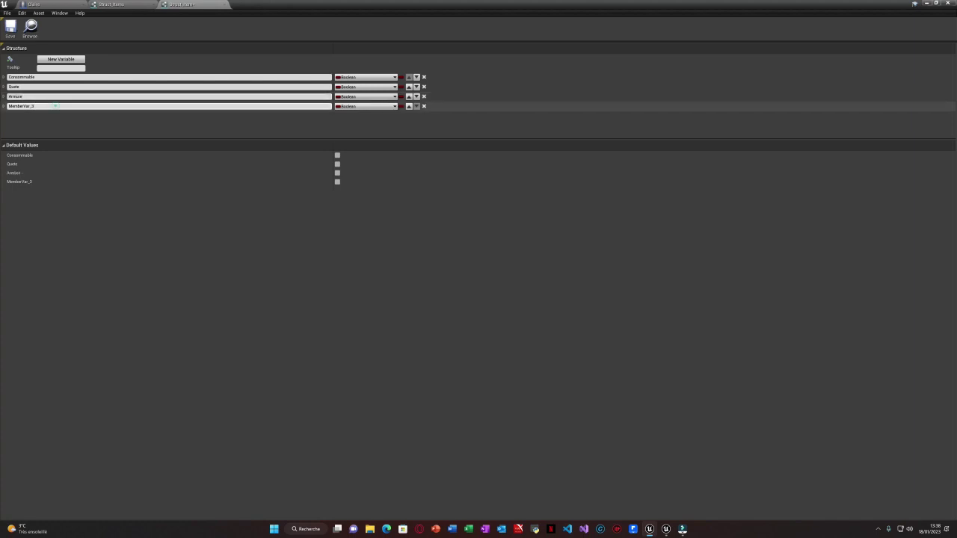
Step: Rename the structure's fourth variable as Arme
{"action": "left_click", "coordinate": [56, 106]}
{"action": "key", "text": "BackSpace"}
{"action": "key", "text": "BackSpace"}
{"action": "key", "text": "BackSpace"}
{"action": "key", "text": "BackSpace"}
{"action": "key", "text": "BackSpace"}
{"action": "key", "text": "BackSpace"}
{"action": "key", "text": "BackSpace"}
{"action": "key", "text": "BackSpace"}
{"action": "key", "text": "BackSpace"}
{"action": "key", "text": "BackSpace"}
{"action": "key", "text": "BackSpace"}
{"action": "type", "text": "Arme"}
Step: Add a fifth variable to the structure and name it Objet
{"action": "left_click", "coordinate": [60, 60]}
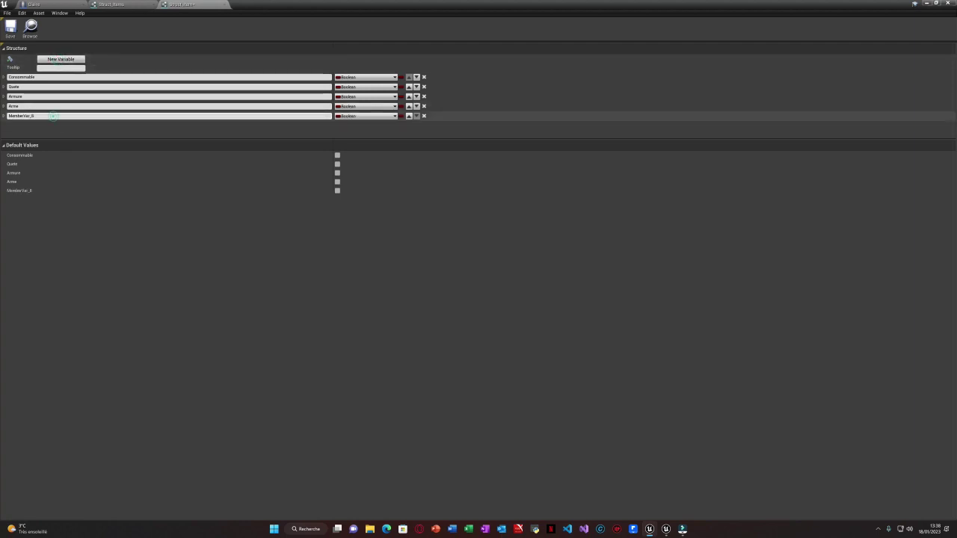
{"action": "left_click", "coordinate": [52, 116]}
{"action": "key", "text": "BackSpace"}
{"action": "key", "text": "BackSpace"}
{"action": "key", "text": "BackSpace"}
{"action": "key", "text": "BackSpace"}
{"action": "key", "text": "BackSpace"}
{"action": "key", "text": "BackSpace"}
{"action": "key", "text": "BackSpace"}
{"action": "key", "text": "BackSpace"}
{"action": "key", "text": "BackSpace"}
{"action": "key", "text": "BackSpace"}
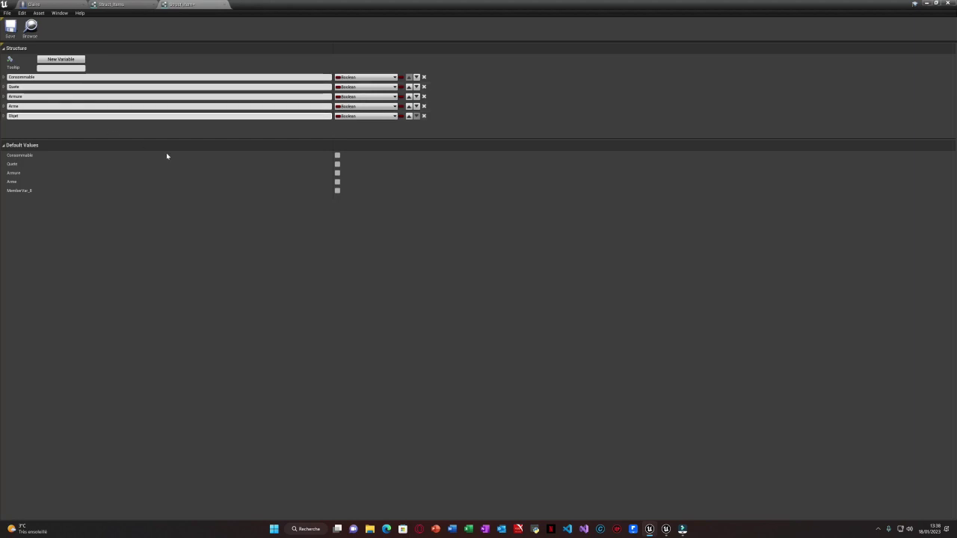
{"action": "left_click", "coordinate": [311, 139]}
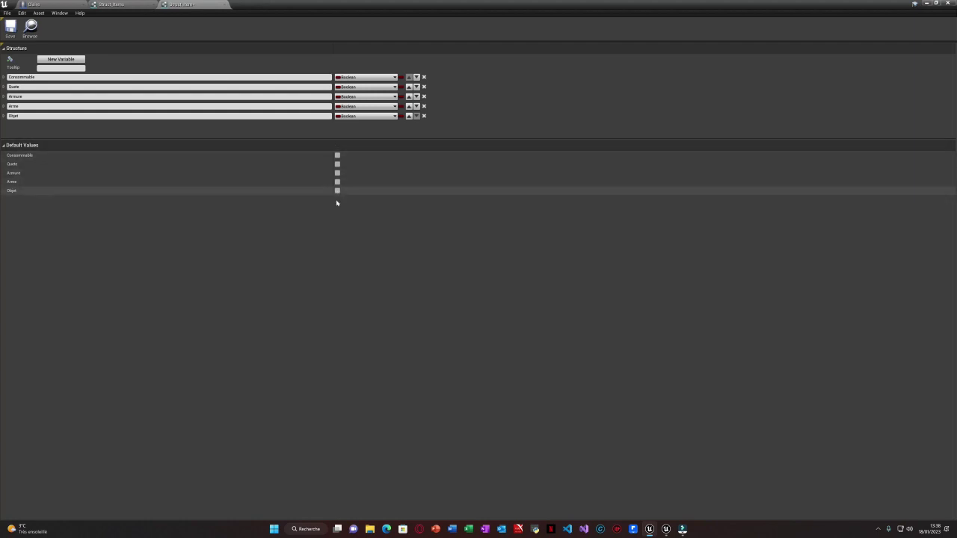
Step: Set the type of the Consommable variable to the Struct Items structure
{"action": "left_click", "coordinate": [395, 77]}
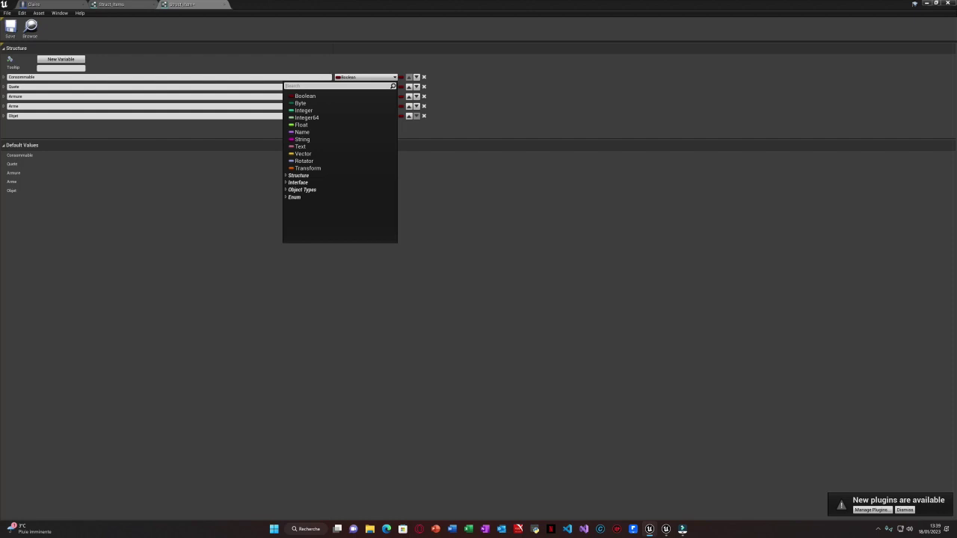
{"action": "type", "text": "Str"}
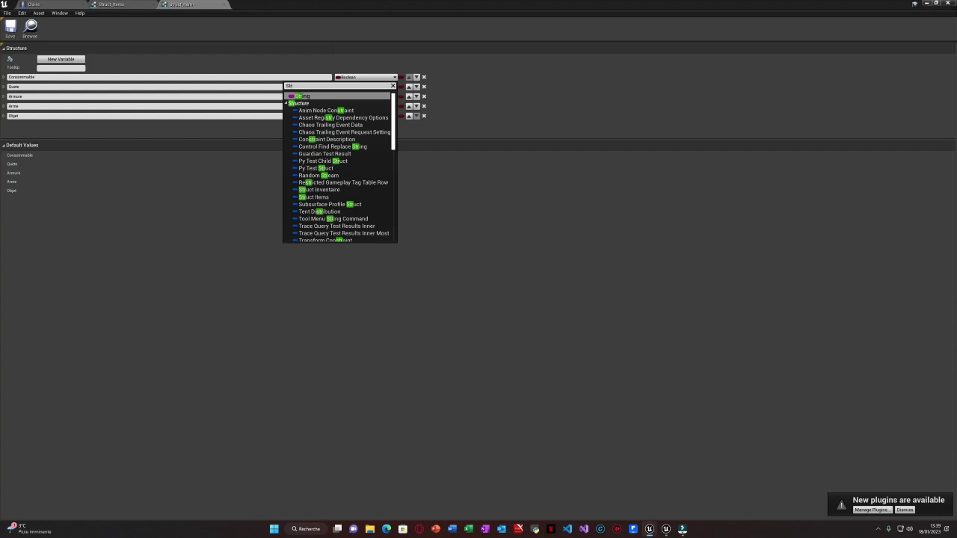
{"action": "type", "text": "u"}
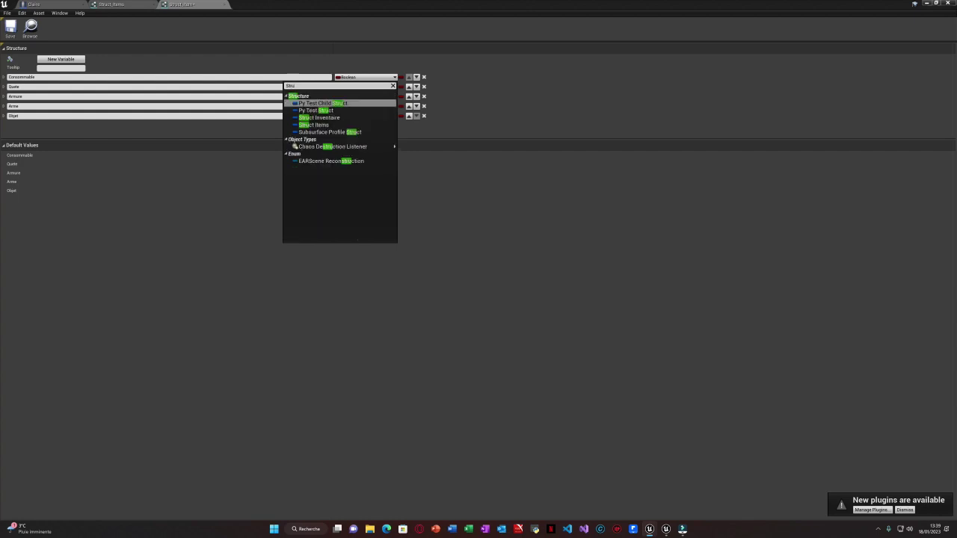
{"action": "left_click", "coordinate": [327, 125]}
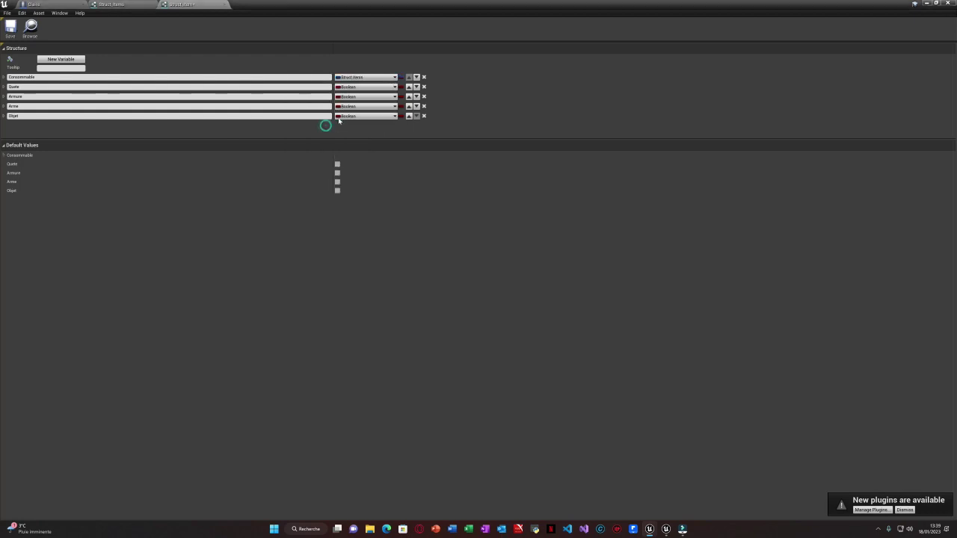
{"action": "left_click", "coordinate": [394, 78]}
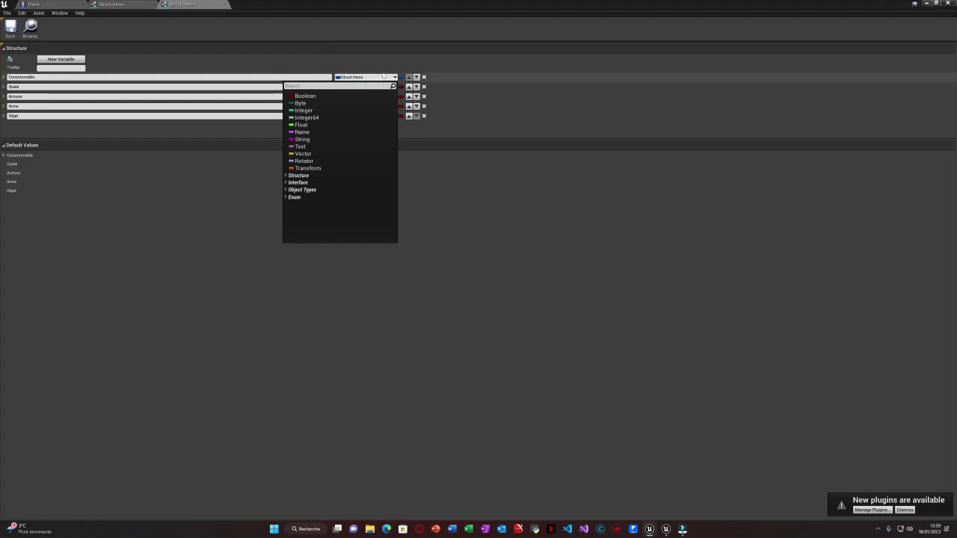
{"action": "left_click", "coordinate": [441, 209]}
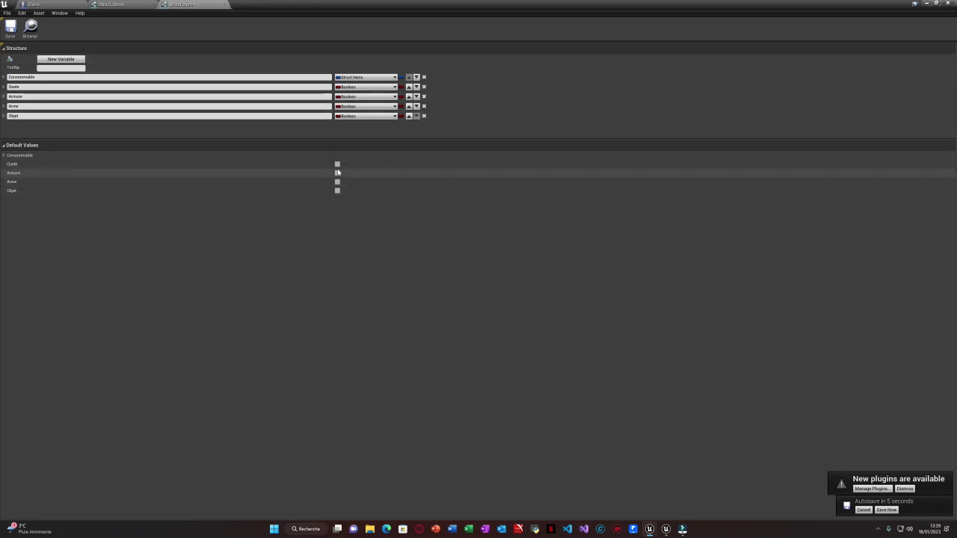
Step: Expand the default values of Consommable and its Items entry, and set Item to Potion
{"action": "left_click", "coordinate": [4, 156]}
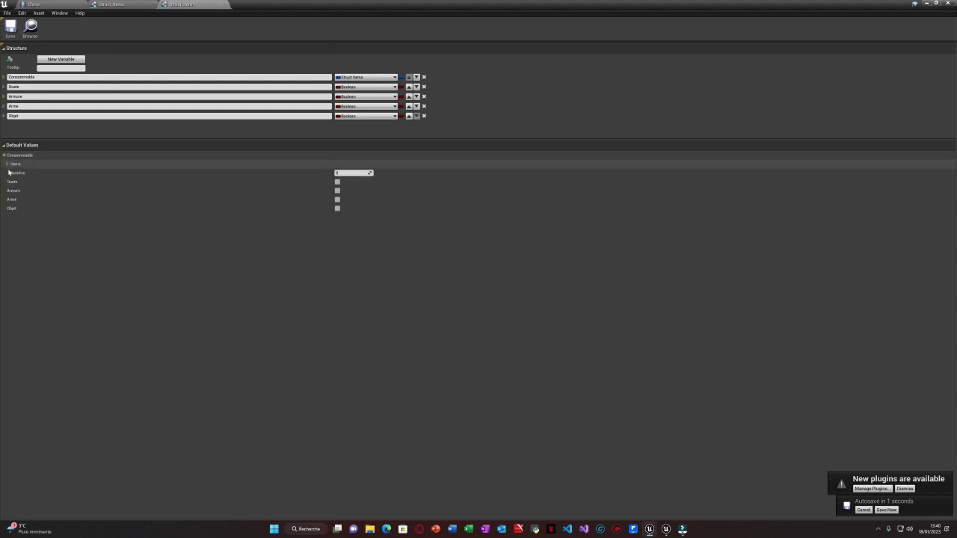
{"action": "left_click", "coordinate": [10, 164]}
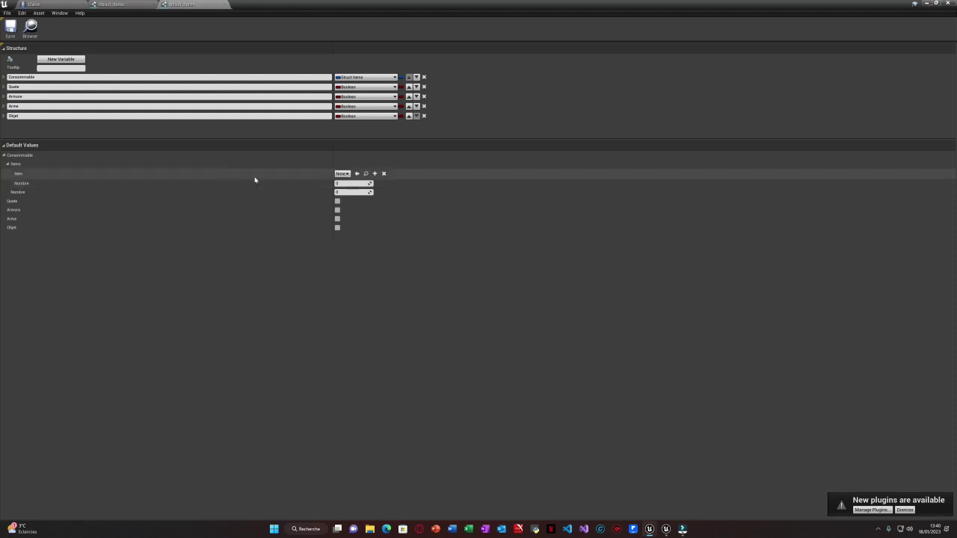
{"action": "left_click", "coordinate": [342, 174]}
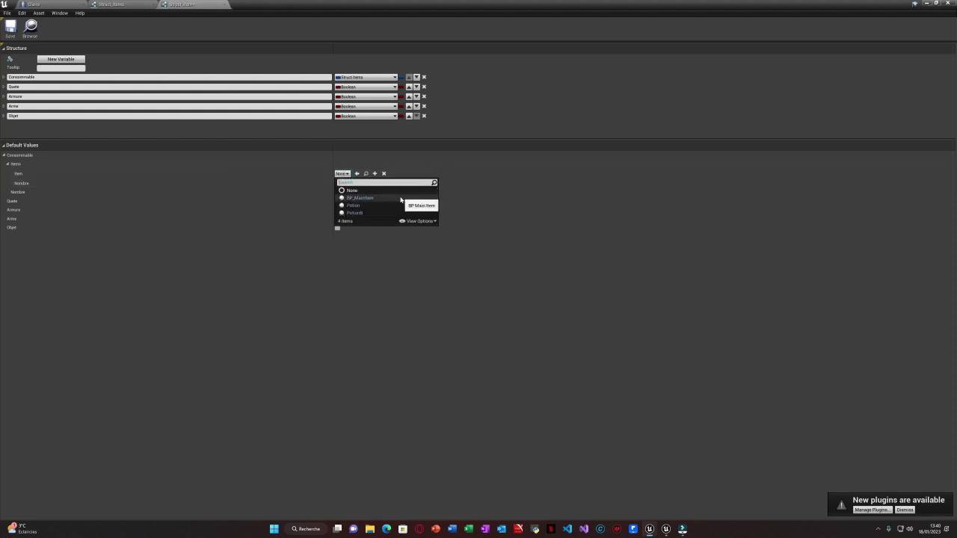
{"action": "left_click", "coordinate": [376, 206]}
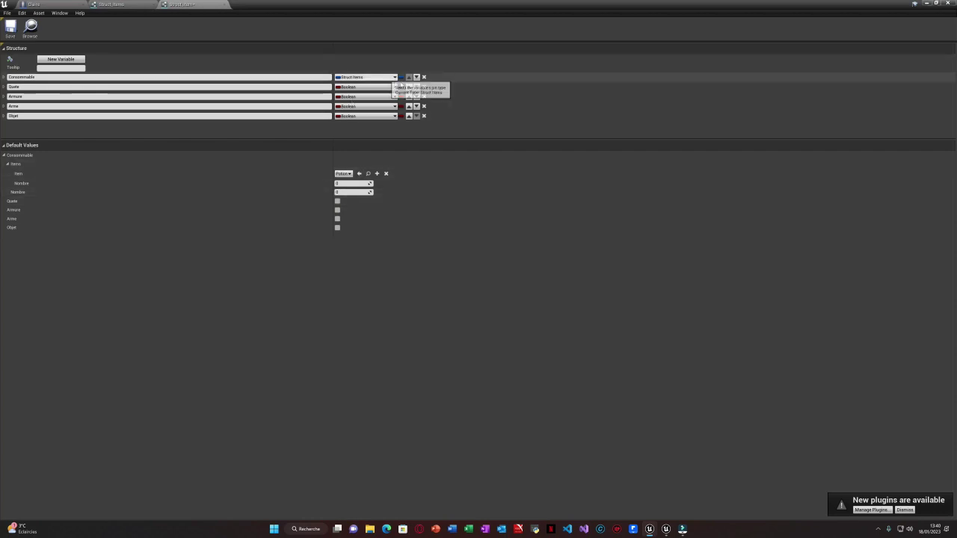
Step: Set the type of the Quete variable to Struct Inventaire and change the default Nombre of Consommable
{"action": "left_click", "coordinate": [395, 87]}
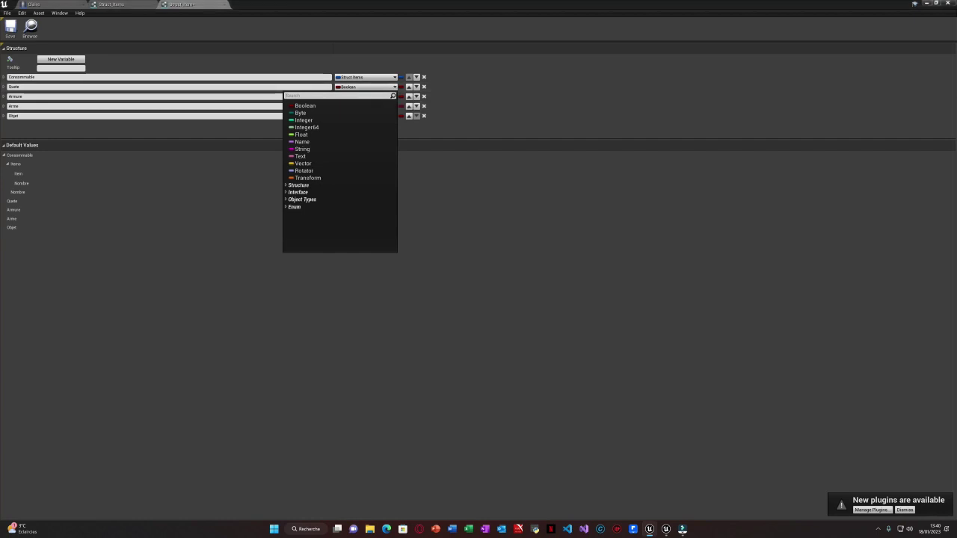
{"action": "type", "text": "struct"}
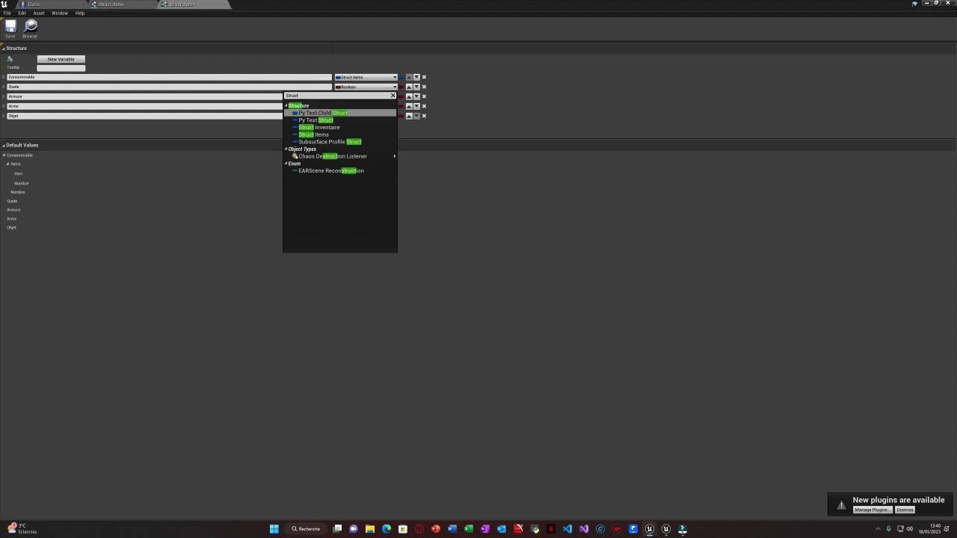
{"action": "left_click", "coordinate": [350, 128]}
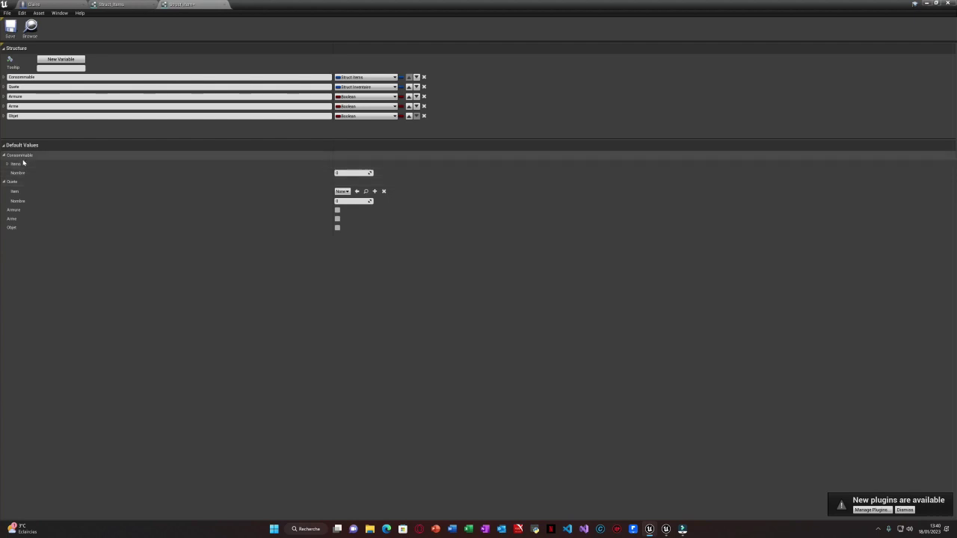
{"action": "left_click", "coordinate": [352, 172]}
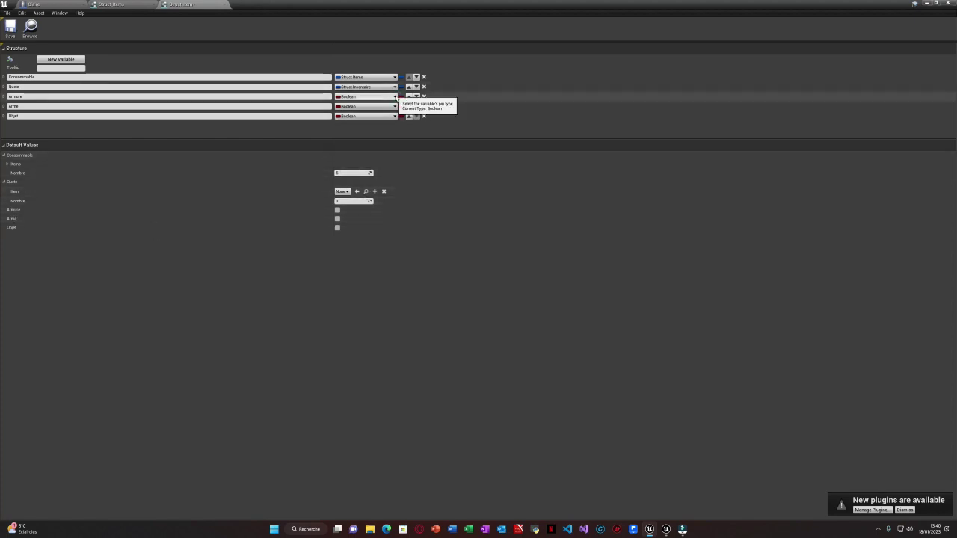
Step: Set the type of the Armure variable to Integer and enter a default value for it
{"action": "left_click", "coordinate": [395, 97]}
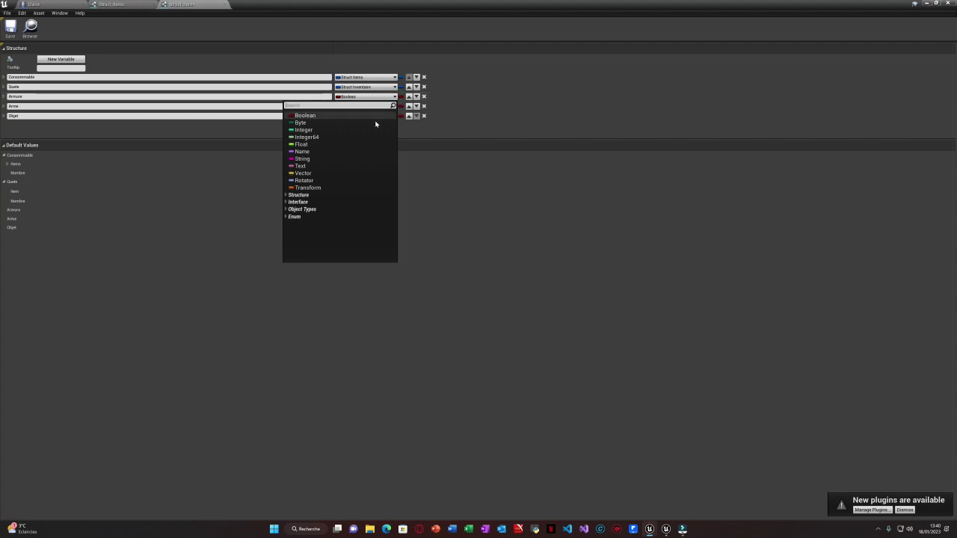
{"action": "left_click", "coordinate": [311, 131]}
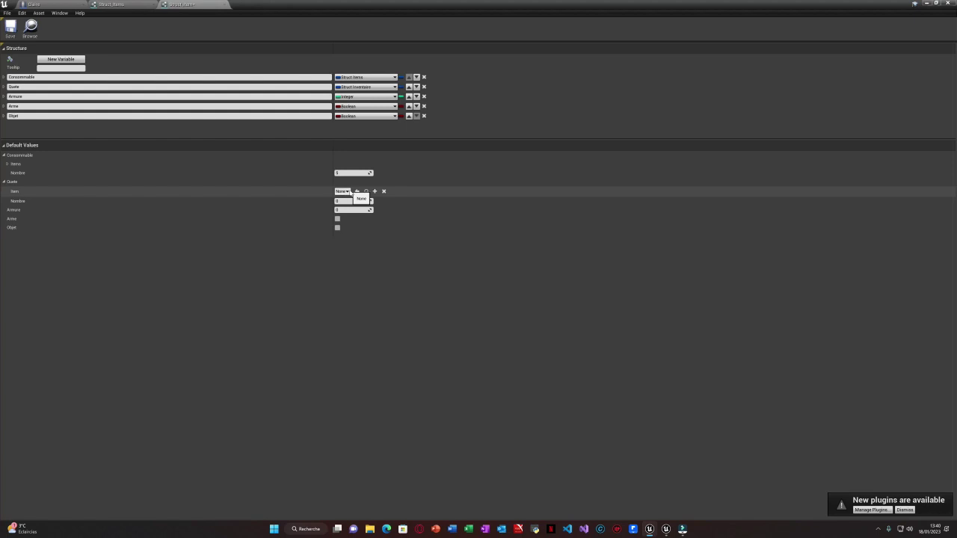
{"action": "left_click", "coordinate": [351, 211]}
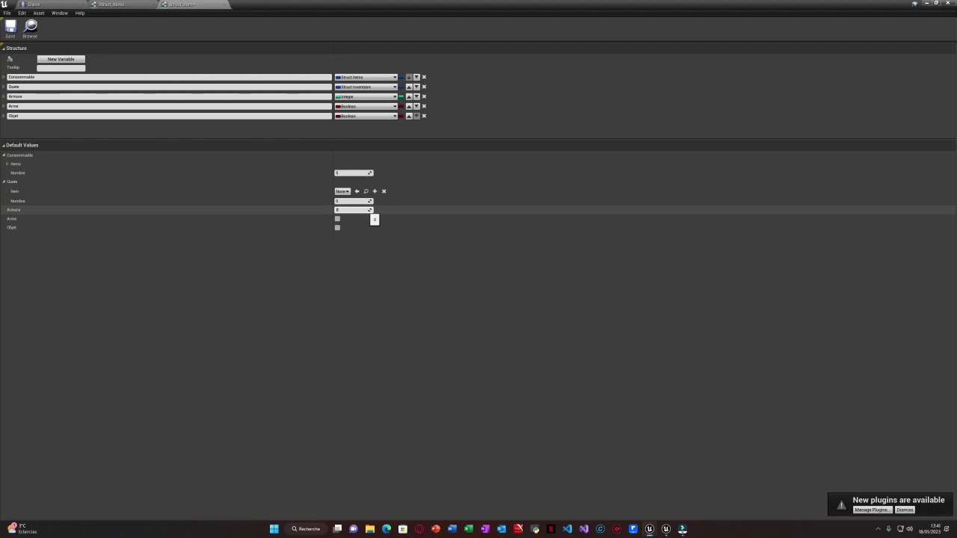
Step: Set the type of the Arme variable to a Texture 2D object reference
{"action": "left_click", "coordinate": [395, 106]}
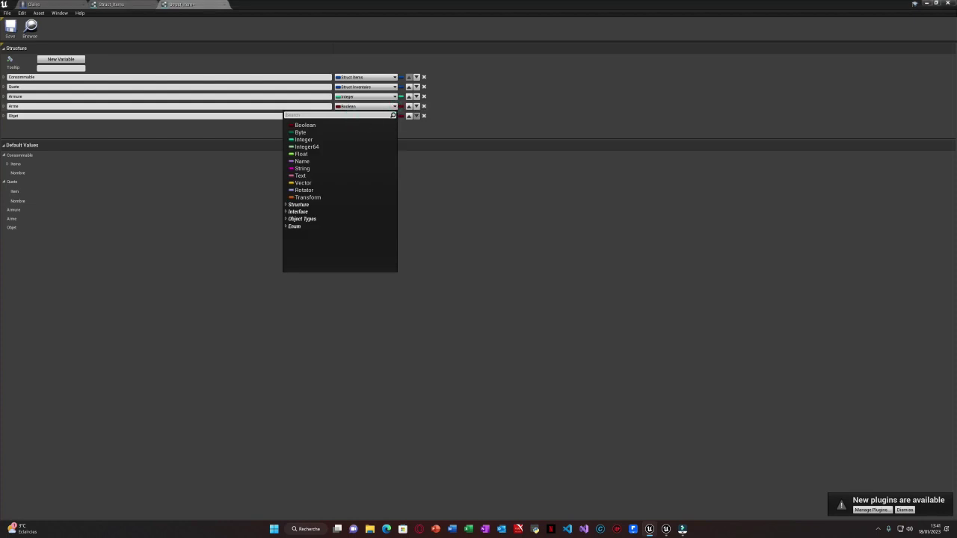
{"action": "type", "text": "text"}
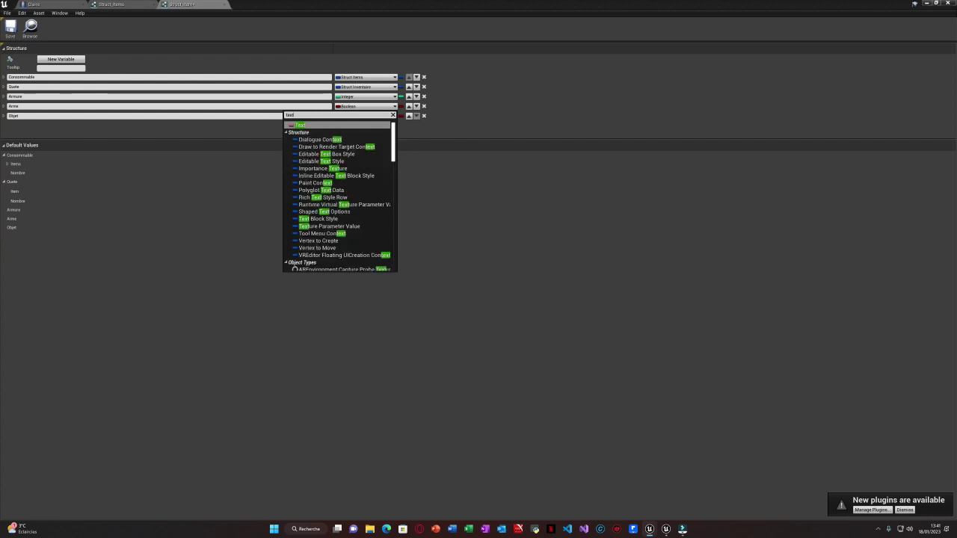
{"action": "type", "text": "u"}
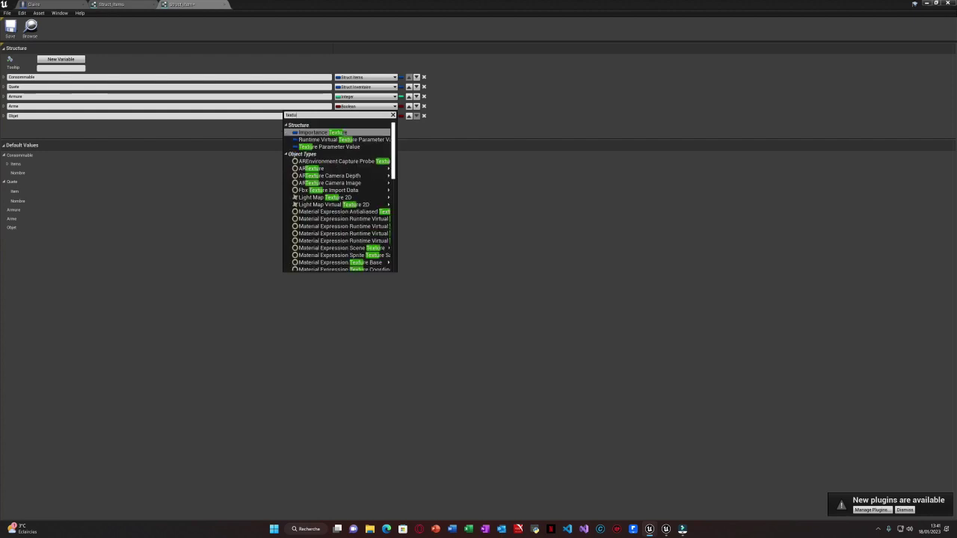
{"action": "type", "text": "t"}
{"action": "key", "text": "BackSpace"}
{"action": "type", "text": "re"}
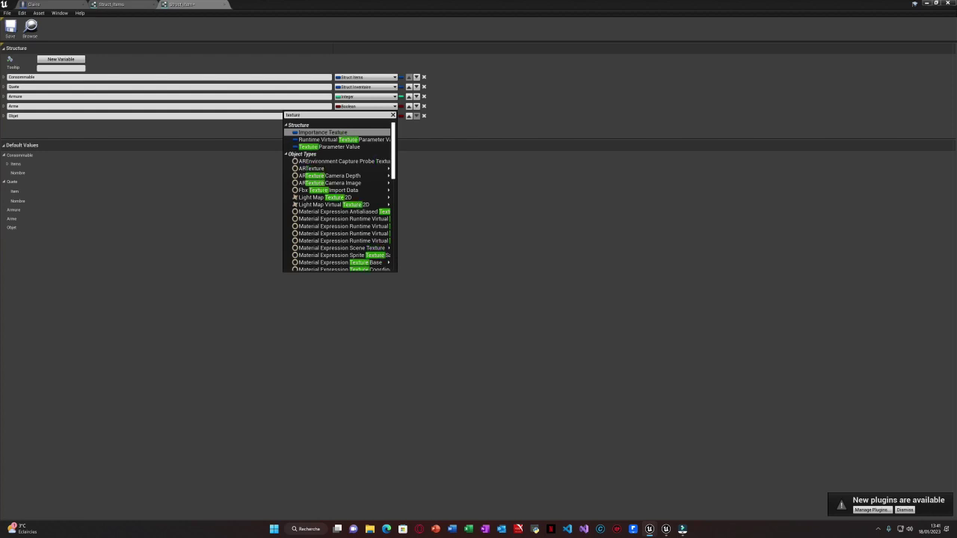
{"action": "type", "text": " 2d"}
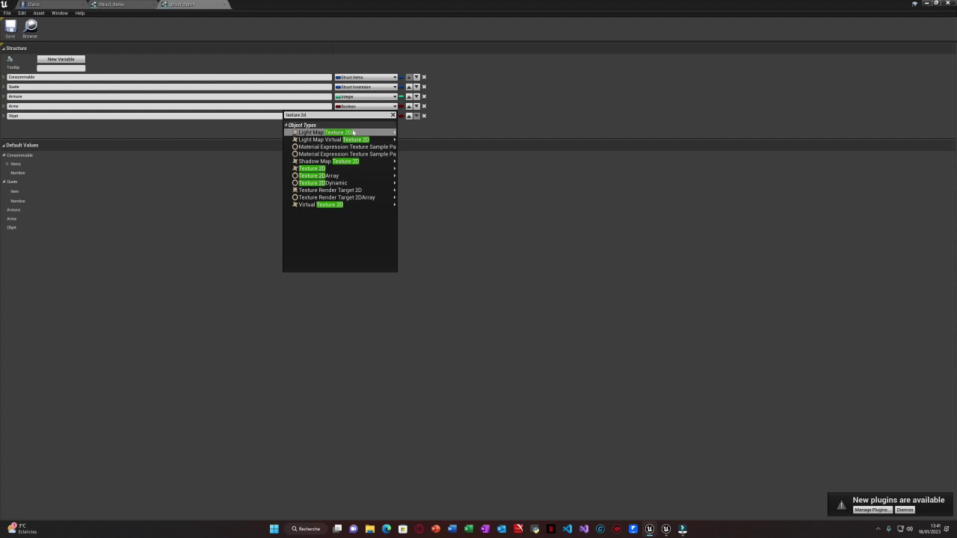
{"action": "mouse_move", "coordinate": [321, 169]}
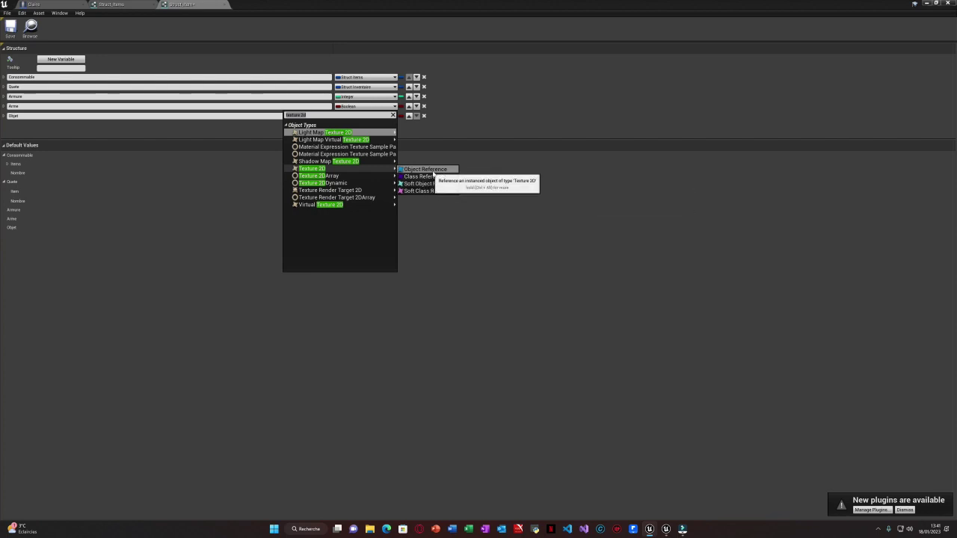
{"action": "left_click", "coordinate": [434, 170]}
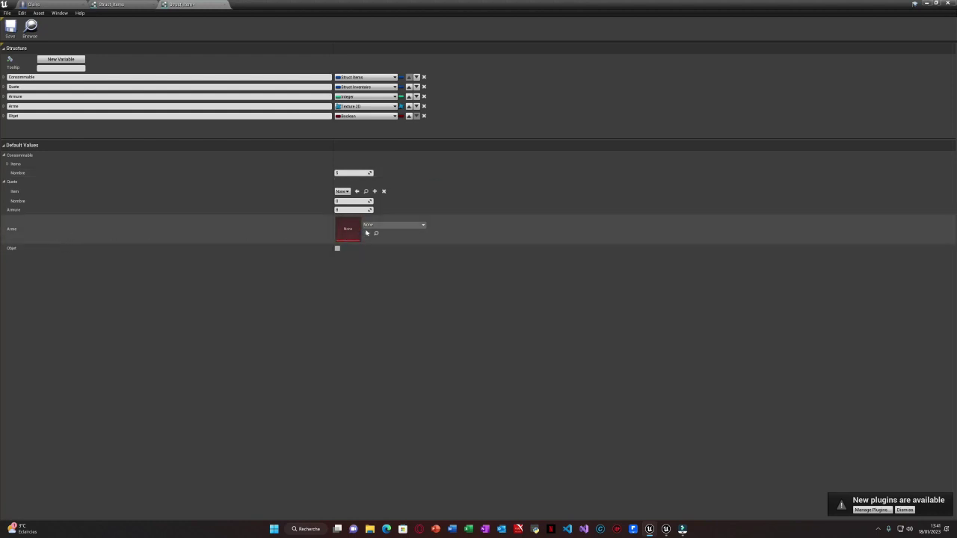
Step: Assign the Skin_Body_Specular texture as the default value of the Arme variable
{"action": "left_click", "coordinate": [422, 225]}
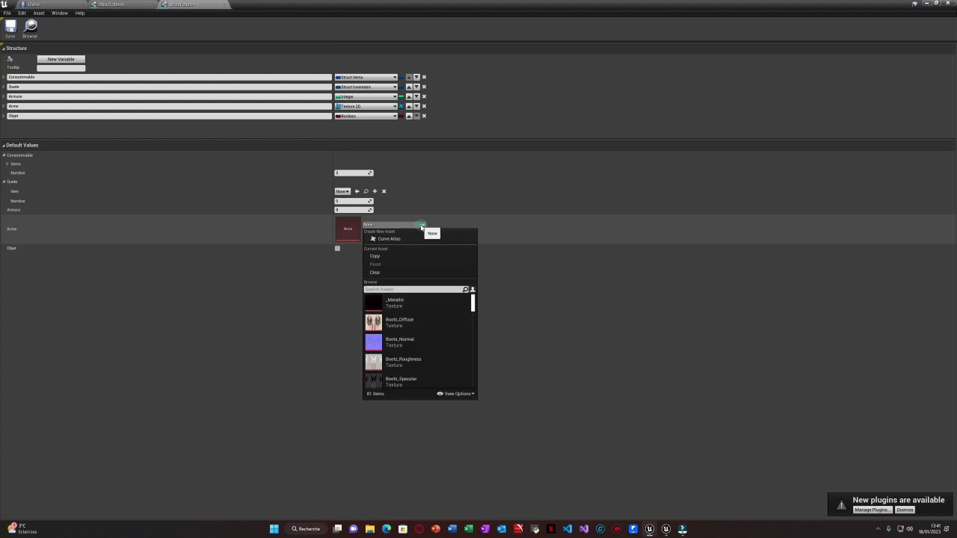
{"action": "scroll", "coordinate": [412, 331], "scroll_direction": "down", "scroll_amount": 2}
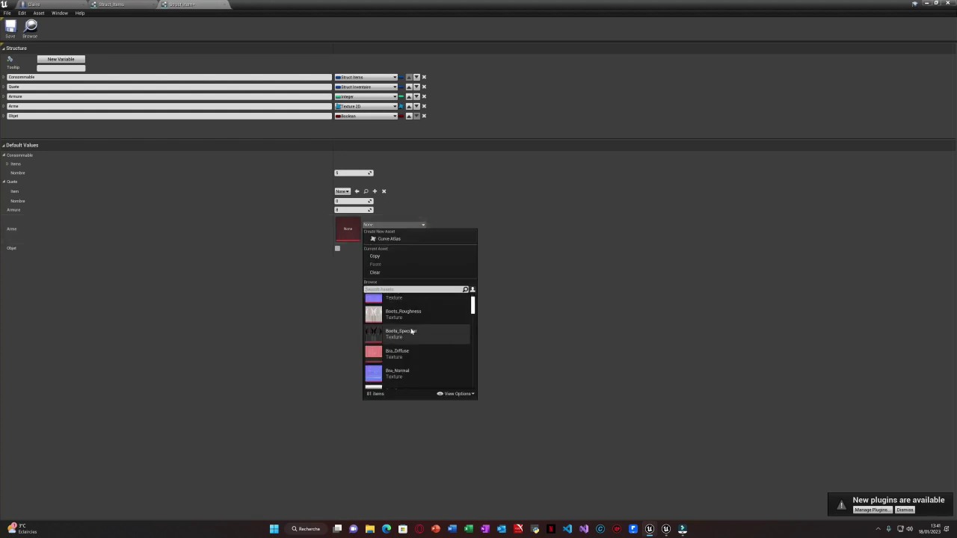
{"action": "scroll", "coordinate": [411, 332], "scroll_direction": "down", "scroll_amount": 1}
{"action": "scroll", "coordinate": [411, 331], "scroll_direction": "up", "scroll_amount": 1}
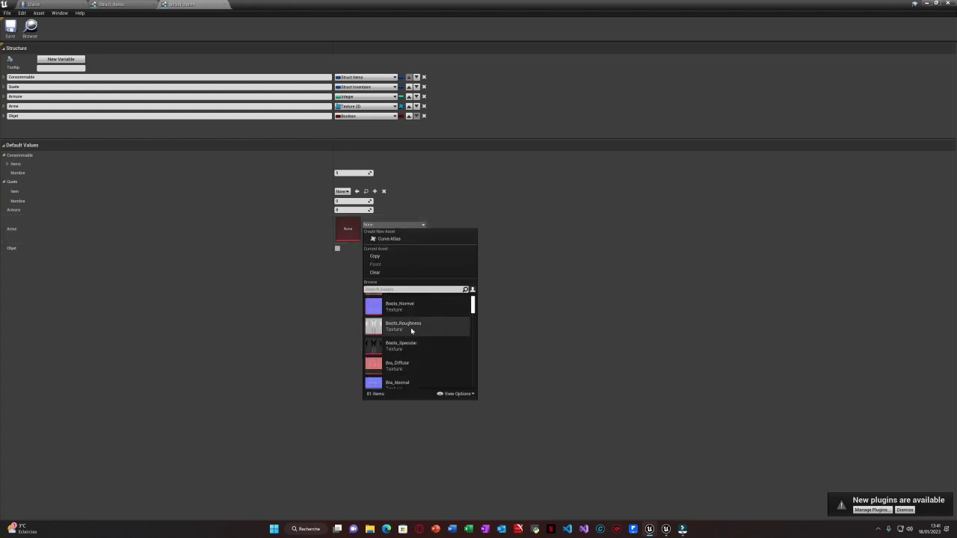
{"action": "scroll", "coordinate": [412, 331], "scroll_direction": "down", "scroll_amount": 5}
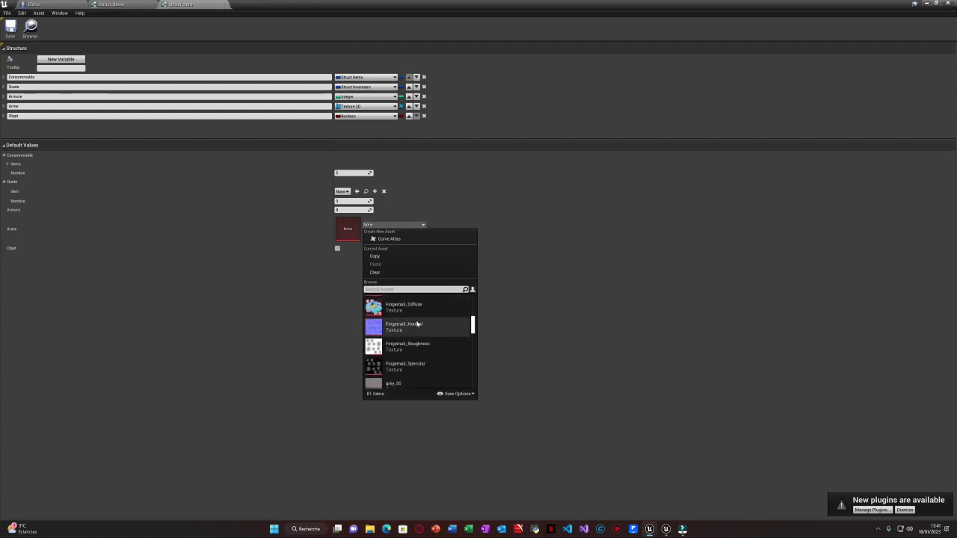
{"action": "scroll", "coordinate": [418, 324], "scroll_direction": "down", "scroll_amount": 2}
{"action": "scroll", "coordinate": [418, 324], "scroll_direction": "down", "scroll_amount": 3}
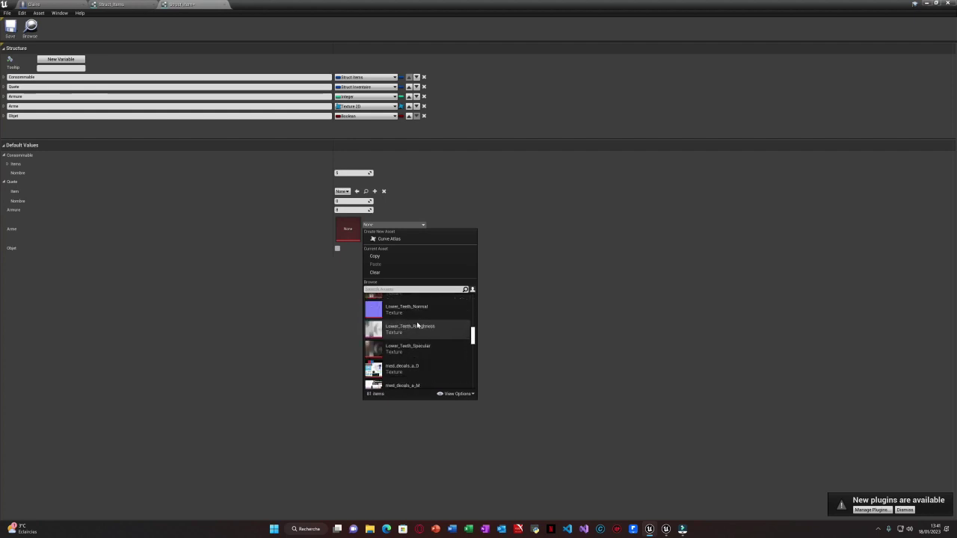
{"action": "scroll", "coordinate": [415, 326], "scroll_direction": "down", "scroll_amount": 6}
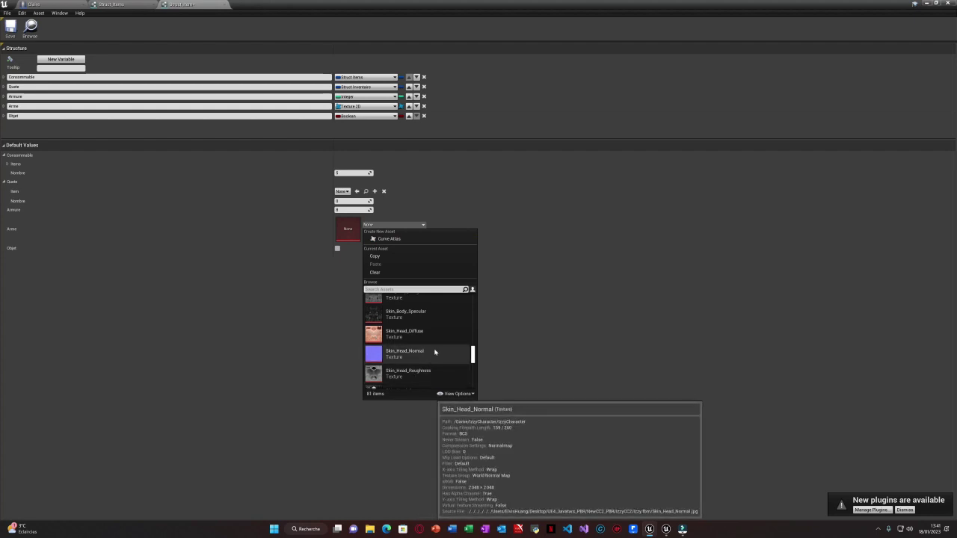
{"action": "left_click", "coordinate": [400, 313]}
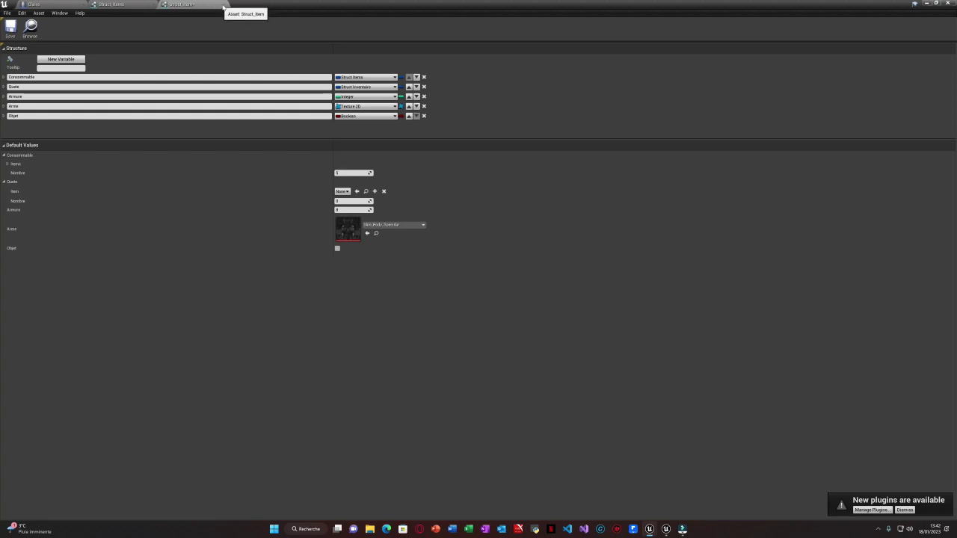
Step: Close the Struct_Item and Struct_Items editors and dock the Claire blueprint in the main editor window
{"action": "left_click", "coordinate": [224, 5]}
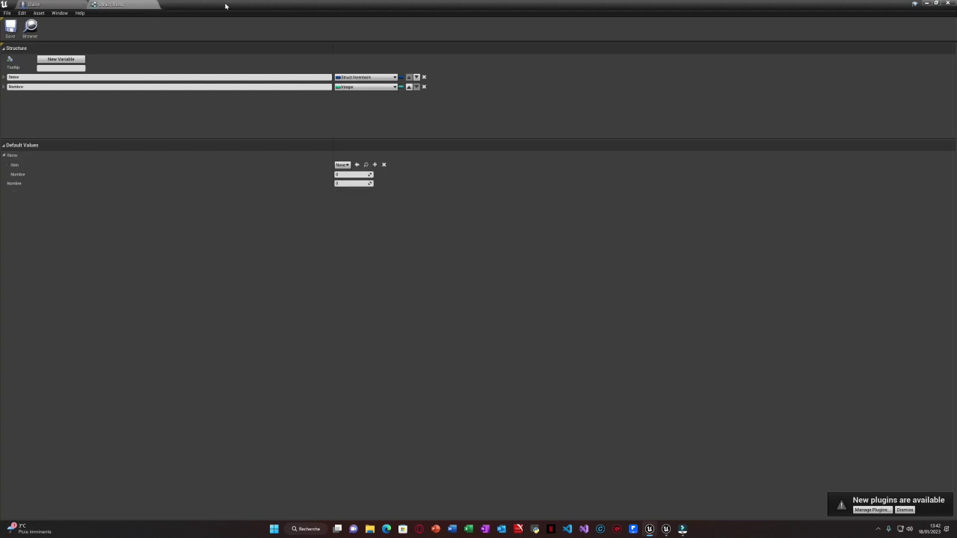
{"action": "left_click", "coordinate": [154, 6]}
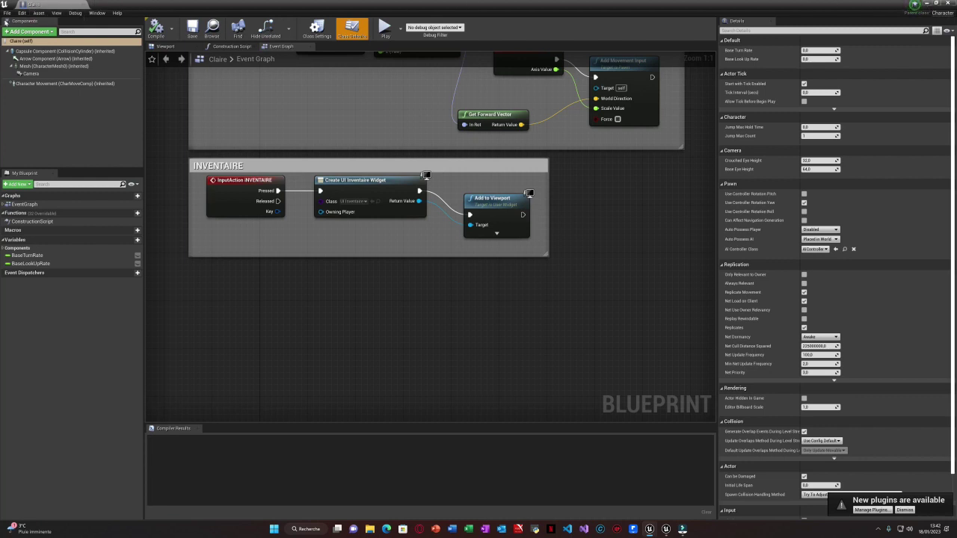
{"action": "left_click_drag", "start_coordinate": [44, 5], "coordinate": [255, 5]}
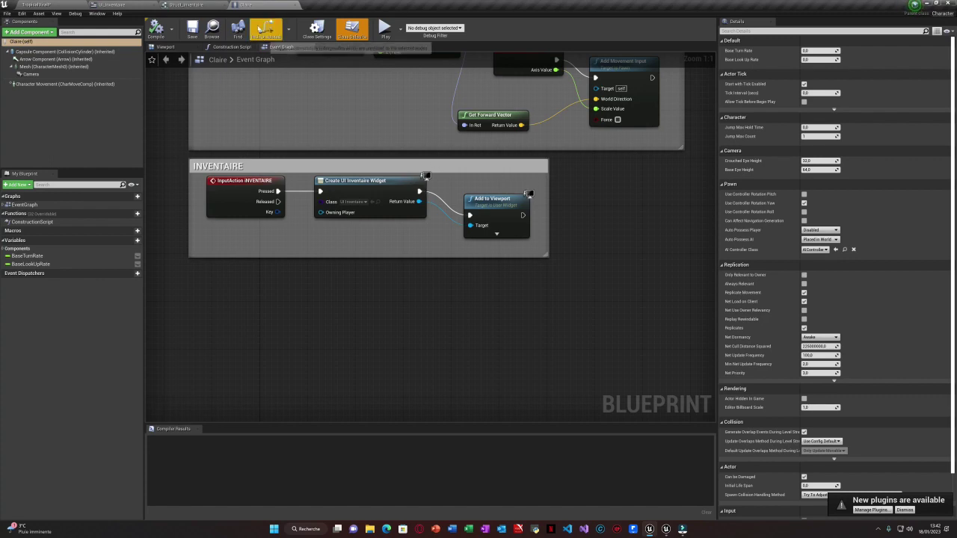
Step: Open the UI_Inventaire widget from the HUB/Inventaire folder and show its Designer view
{"action": "left_click", "coordinate": [36, 5]}
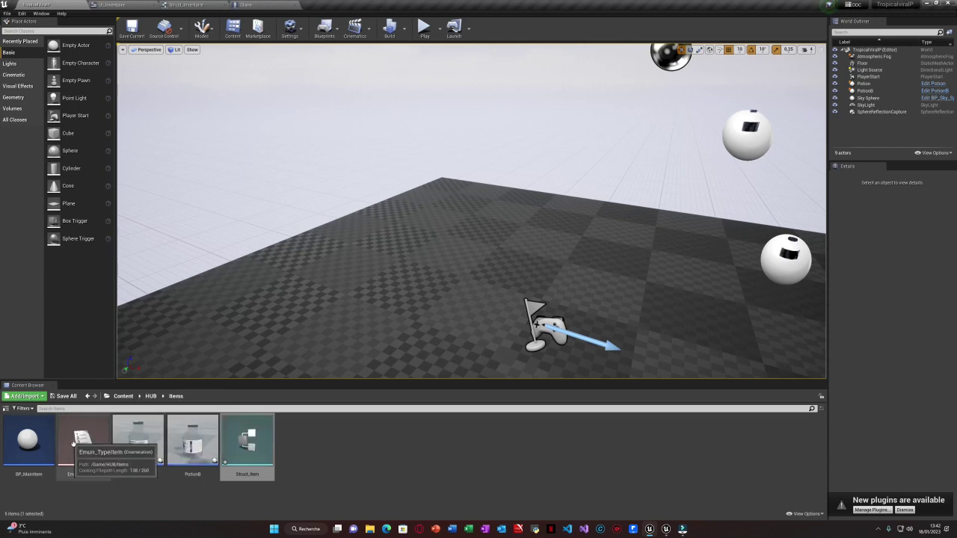
{"action": "left_click", "coordinate": [150, 396]}
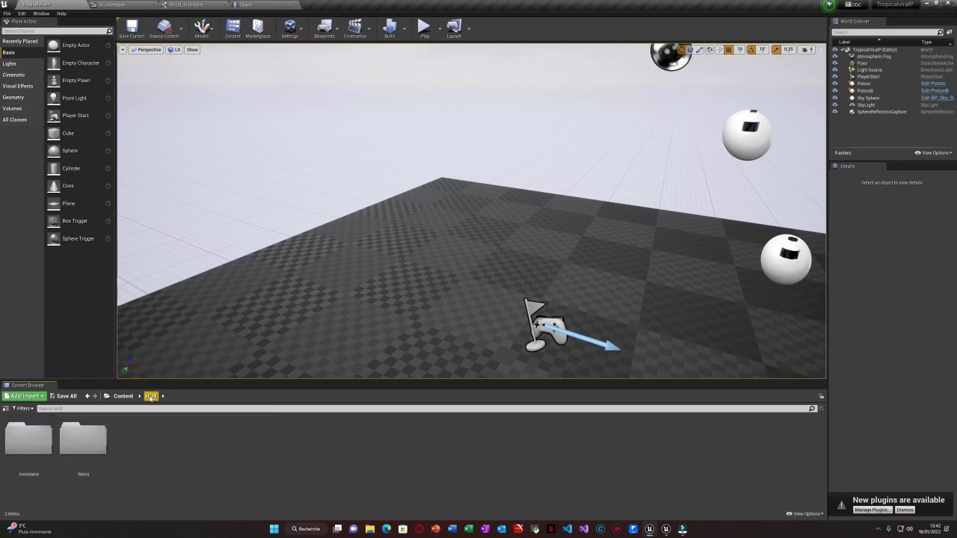
{"action": "double_click", "coordinate": [27, 441]}
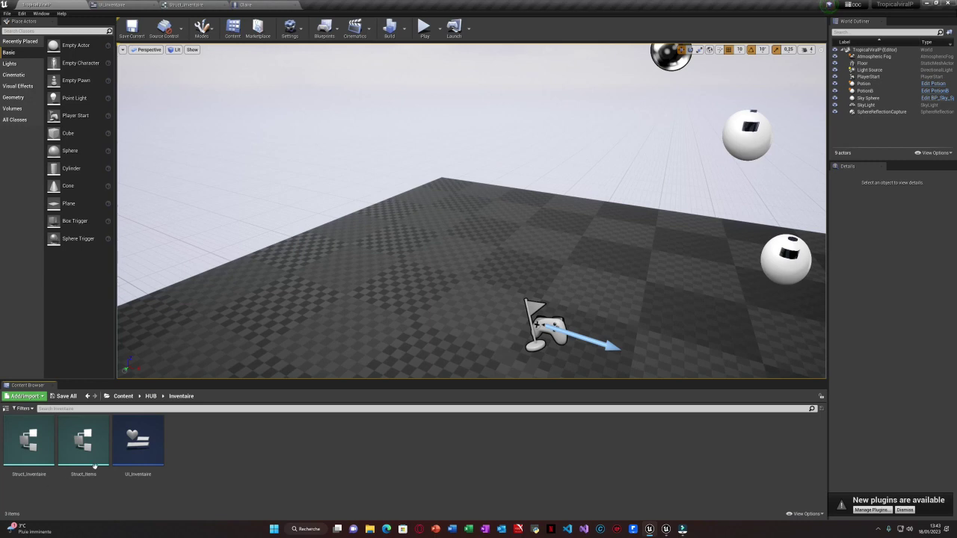
{"action": "double_click", "coordinate": [137, 441]}
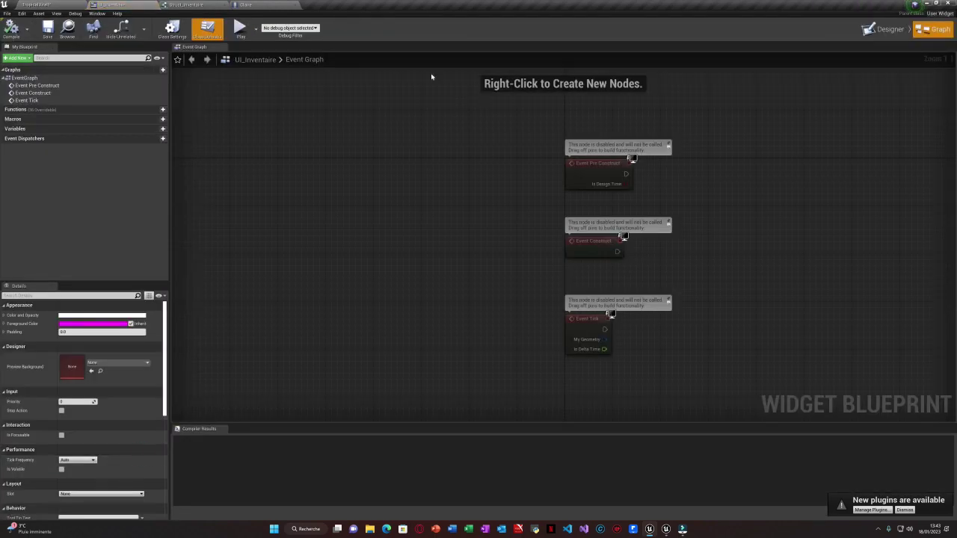
{"action": "left_click", "coordinate": [889, 29]}
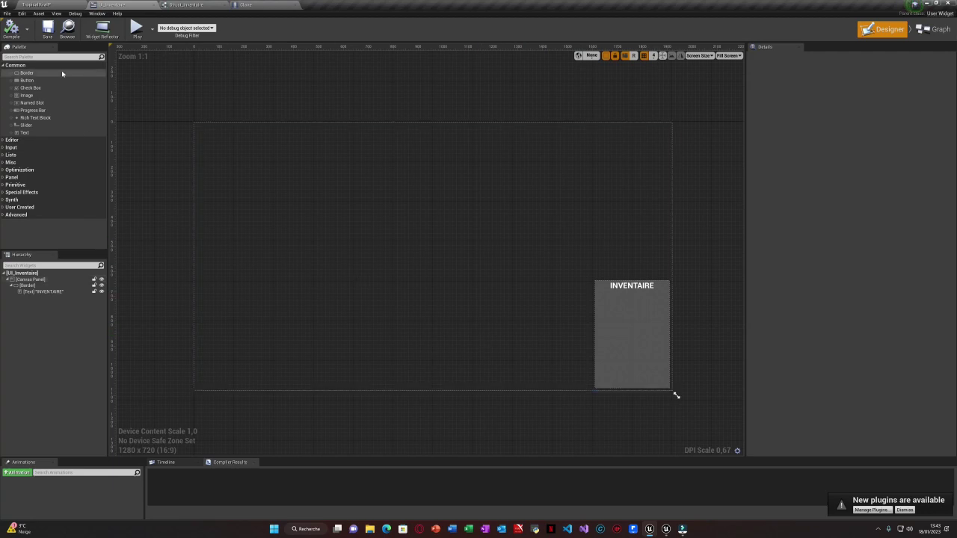
{"action": "left_click", "coordinate": [41, 5]}
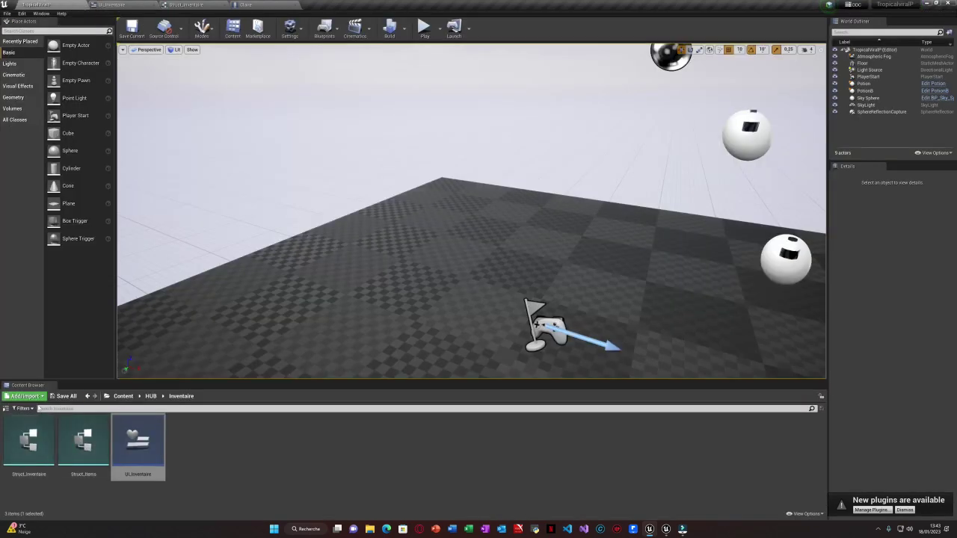
{"action": "left_click", "coordinate": [21, 397]}
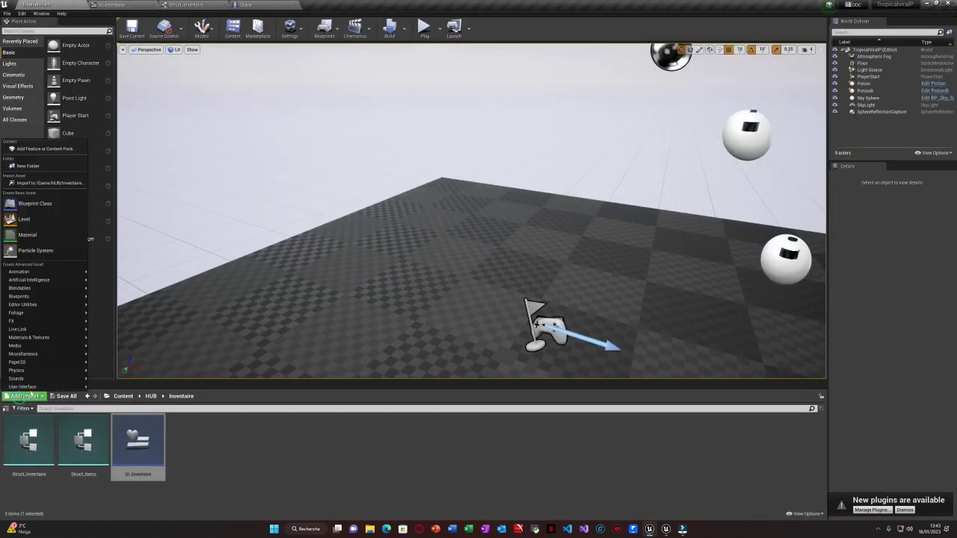
{"action": "mouse_move", "coordinate": [29, 387]}
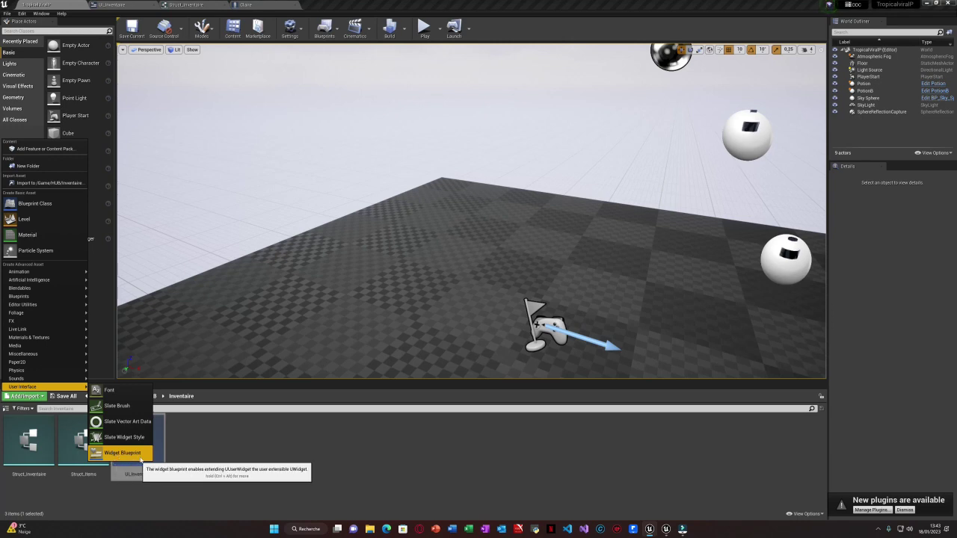
{"action": "left_click", "coordinate": [105, 454]}
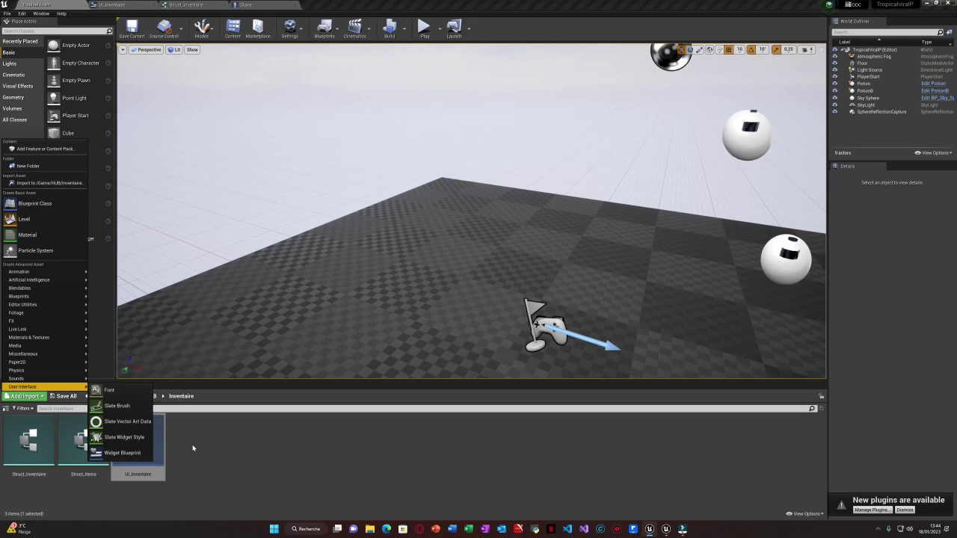
{"action": "mouse_move", "coordinate": [45, 362]}
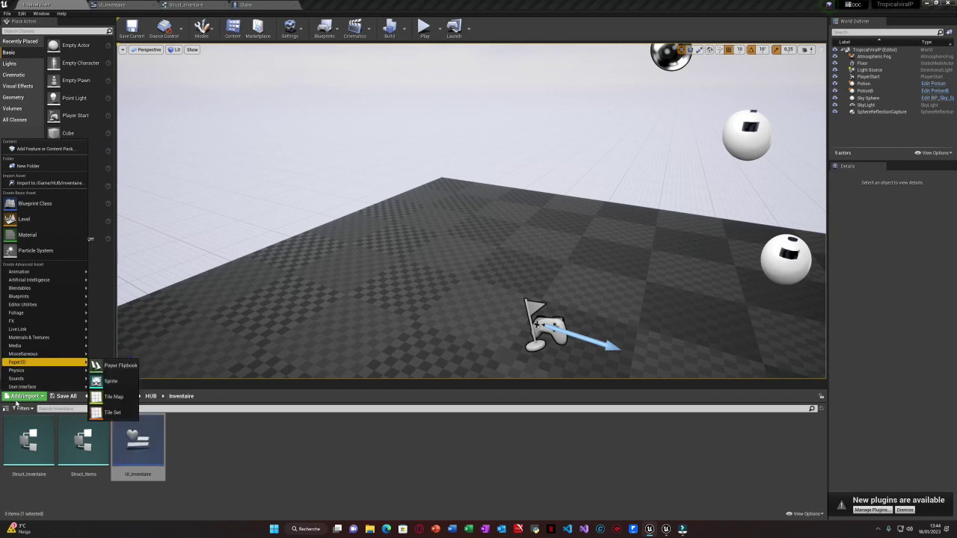
{"action": "left_click", "coordinate": [282, 423]}
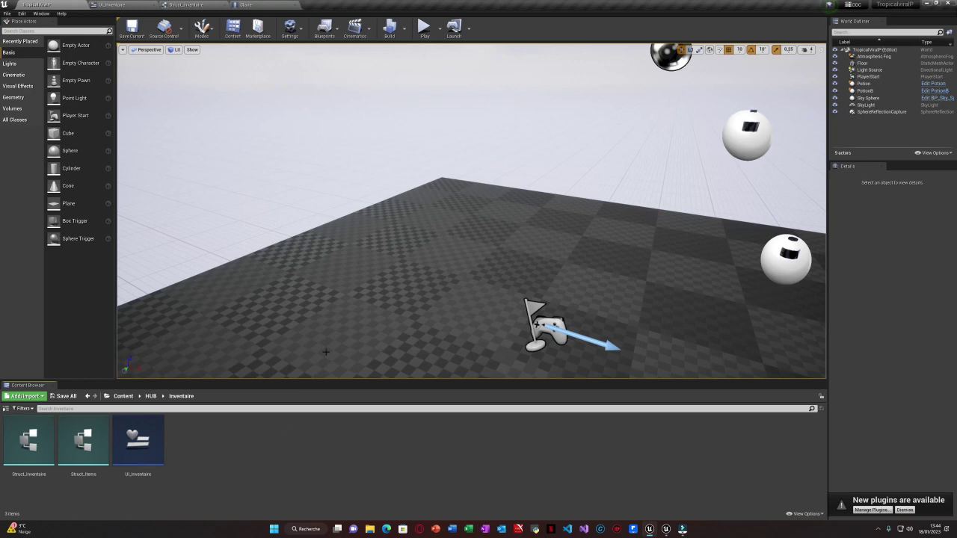
Step: Open the HUB/Items folder of the project content
{"action": "left_click", "coordinate": [123, 396]}
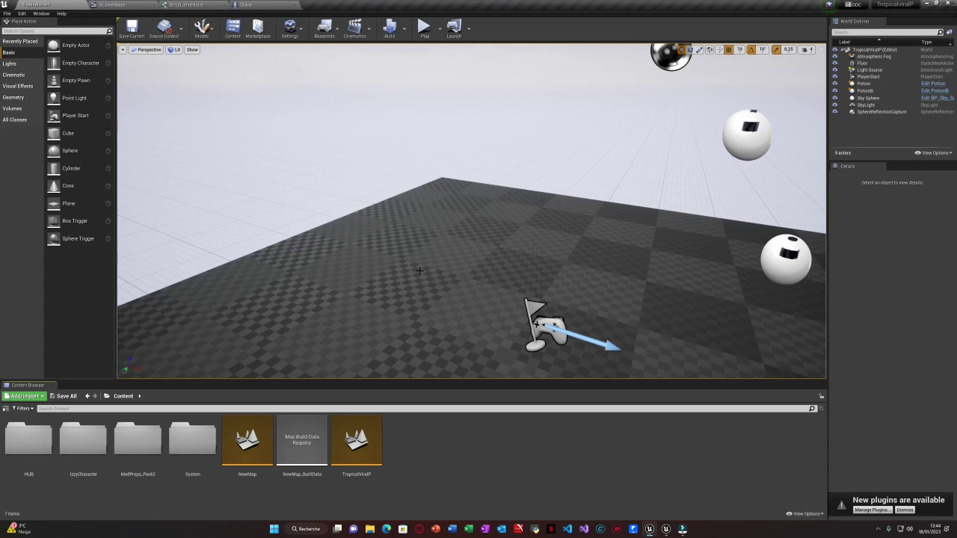
{"action": "left_click", "coordinate": [23, 434]}
{"action": "double_click", "coordinate": [23, 433]}
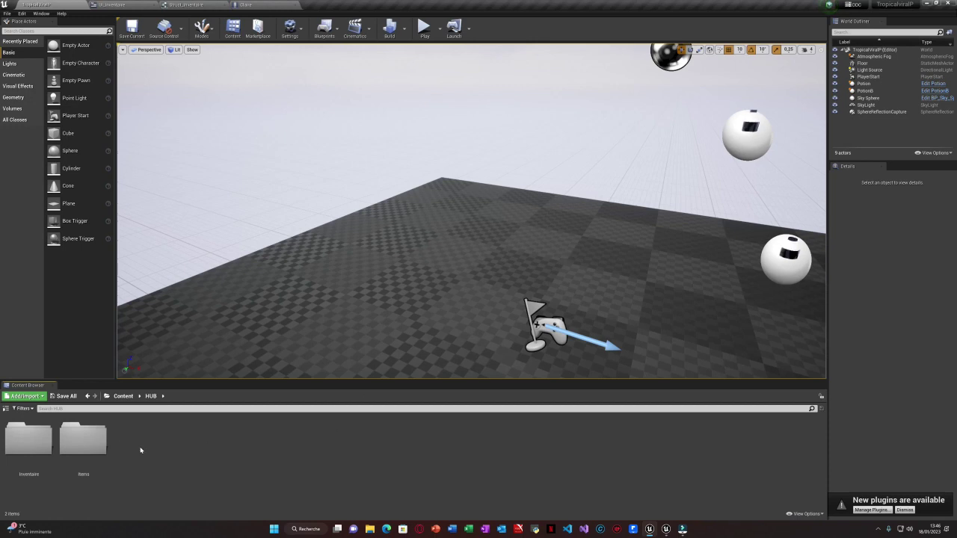
{"action": "left_click", "coordinate": [127, 399]}
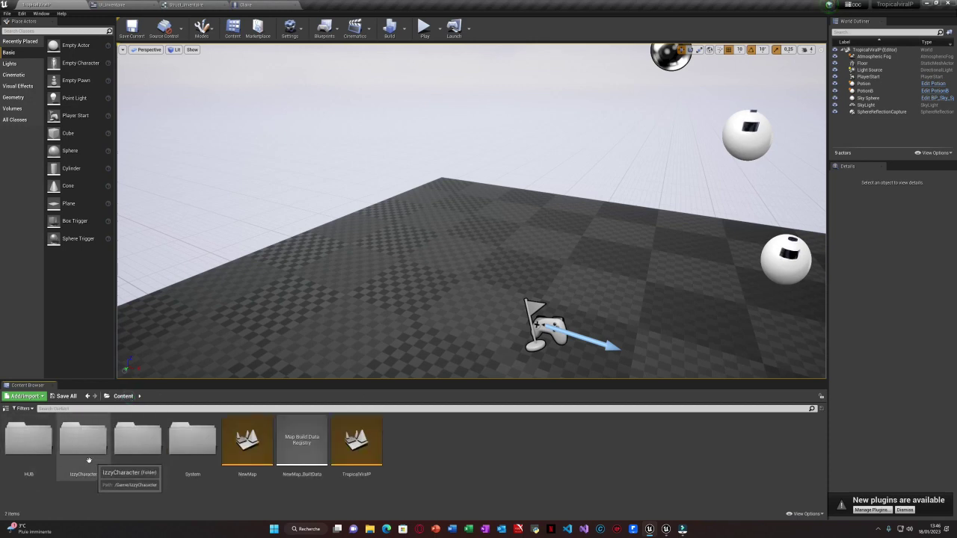
{"action": "double_click", "coordinate": [42, 453]}
{"action": "left_click", "coordinate": [43, 454]}
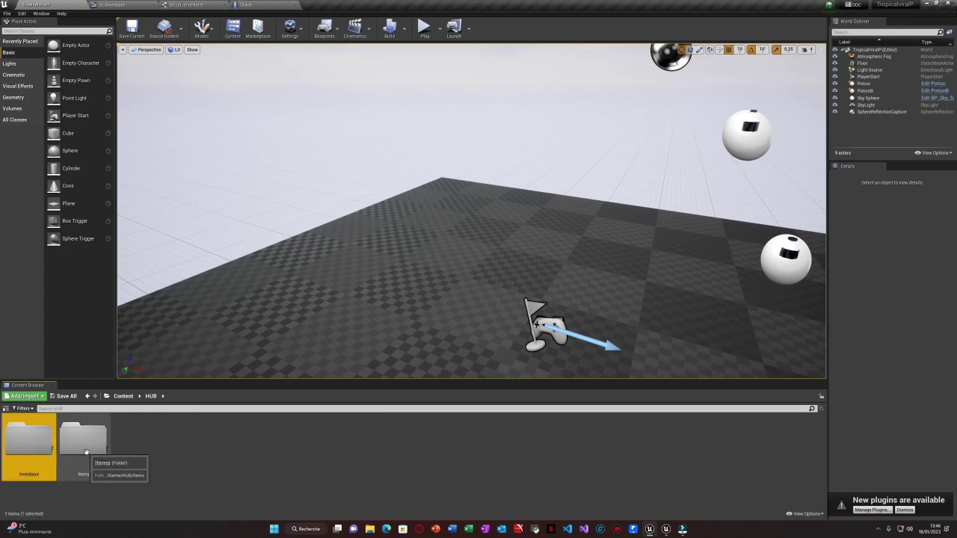
{"action": "double_click", "coordinate": [87, 460]}
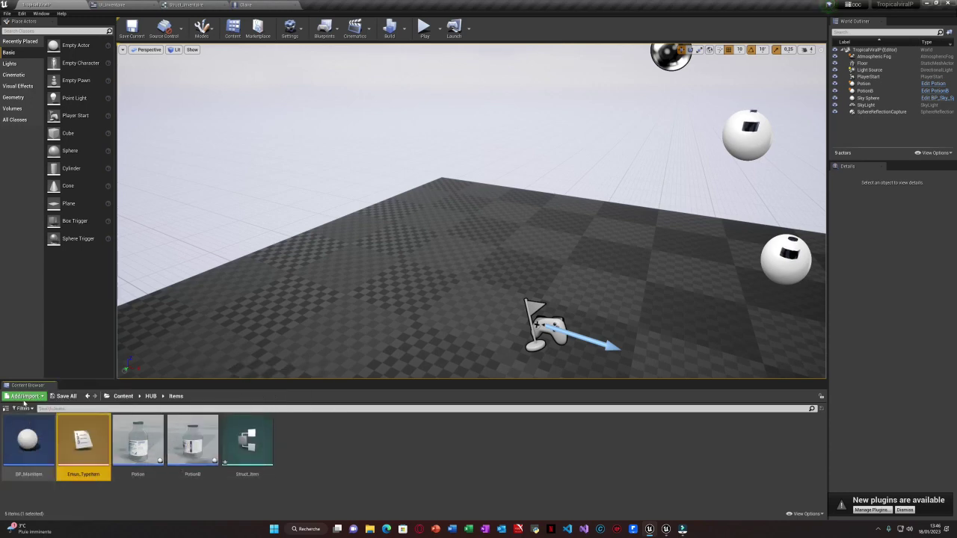
{"action": "left_click", "coordinate": [23, 397]}
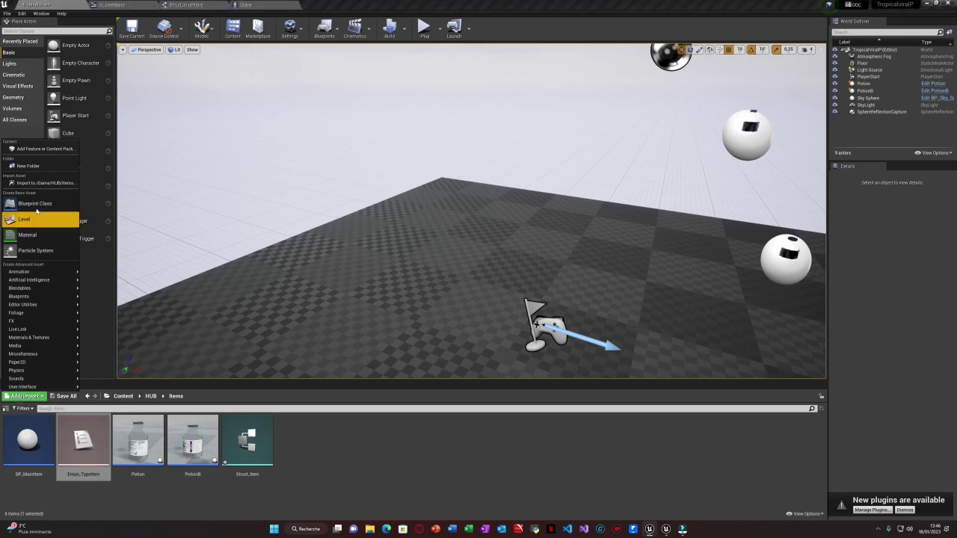
{"action": "left_click", "coordinate": [39, 204]}
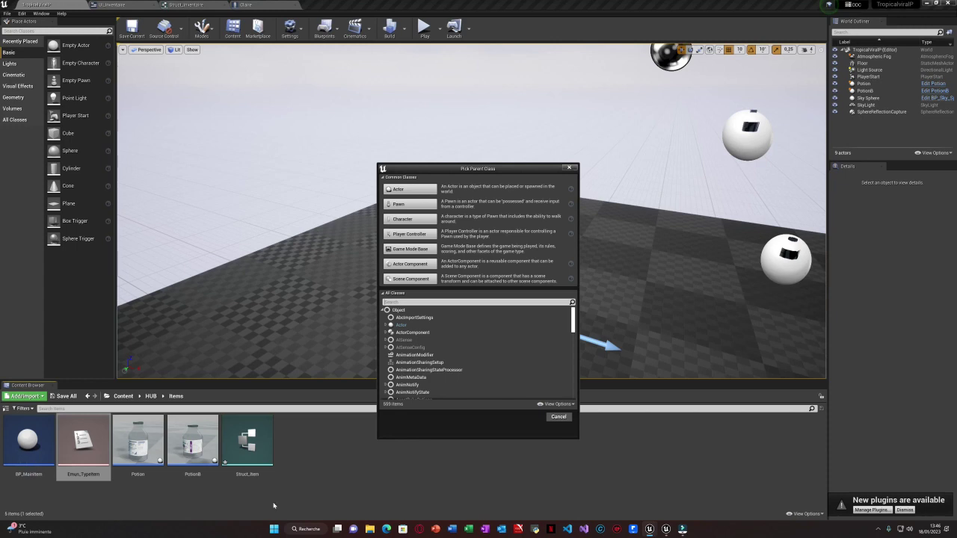
{"action": "left_click", "coordinate": [559, 417]}
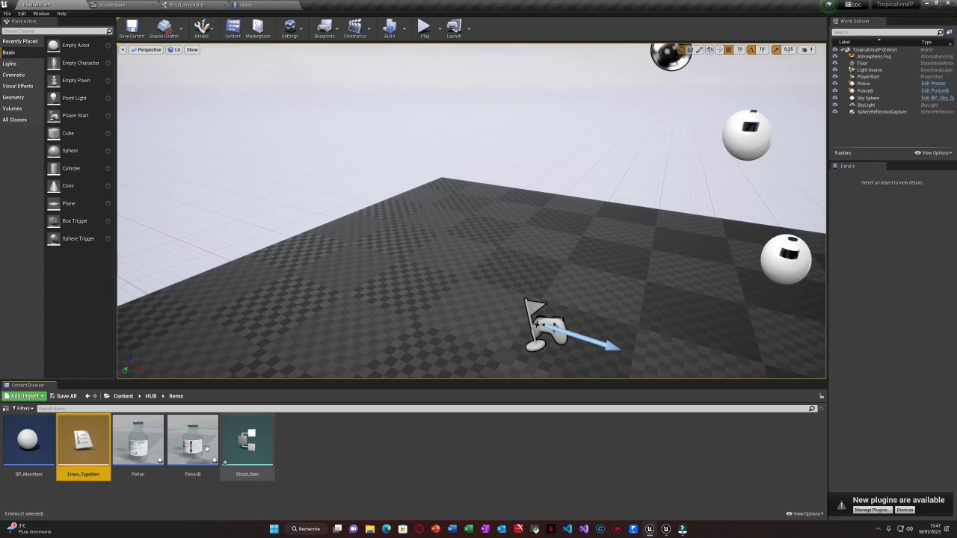
Step: Inspect the two potion actors in the level and select the PotionB actor
{"action": "mouse_move", "coordinate": [449, 299]}
{"action": "right_mouse_down"}
{"action": "mouse_move", "coordinate": [673, 284]}
{"action": "mouse_move", "coordinate": [538, 344]}
{"action": "mouse_move", "coordinate": [486, 299]}
{"action": "mouse_move", "coordinate": [538, 292]}
{"action": "mouse_move", "coordinate": [516, 299]}
{"action": "mouse_move", "coordinate": [494, 352]}
{"action": "mouse_move", "coordinate": [498, 314]}
{"action": "mouse_move", "coordinate": [445, 301]}
{"action": "right_mouse_up"}
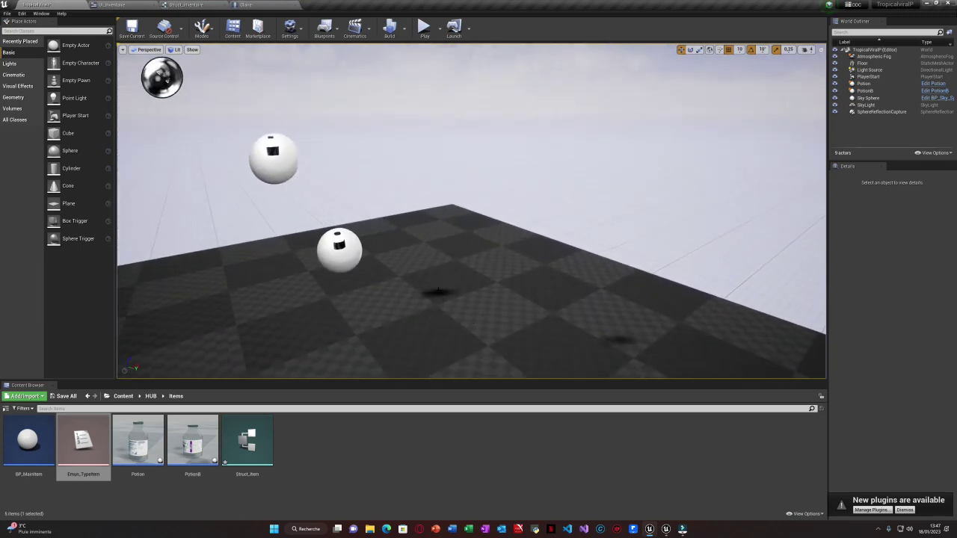
{"action": "left_click", "coordinate": [438, 292]}
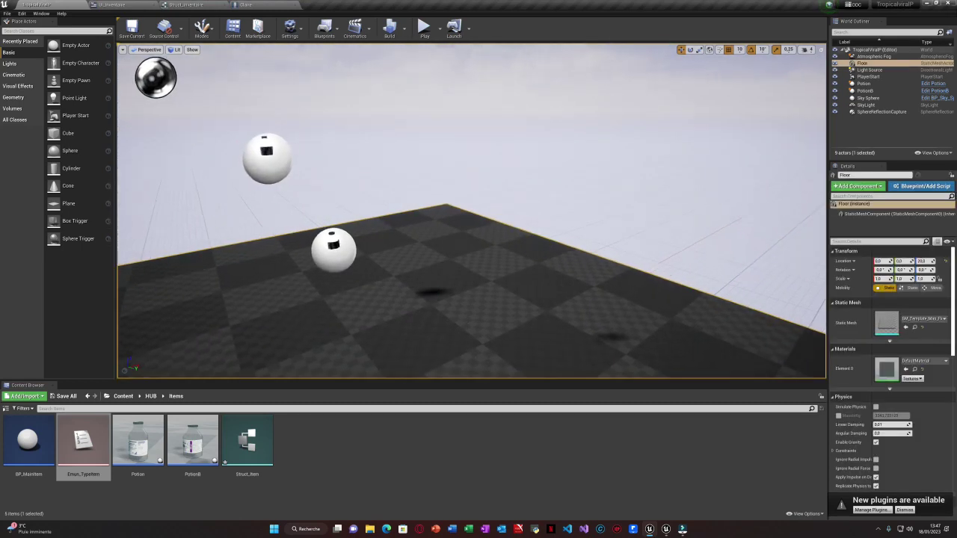
{"action": "left_click", "coordinate": [272, 150]}
{"action": "left_click", "coordinate": [337, 243]}
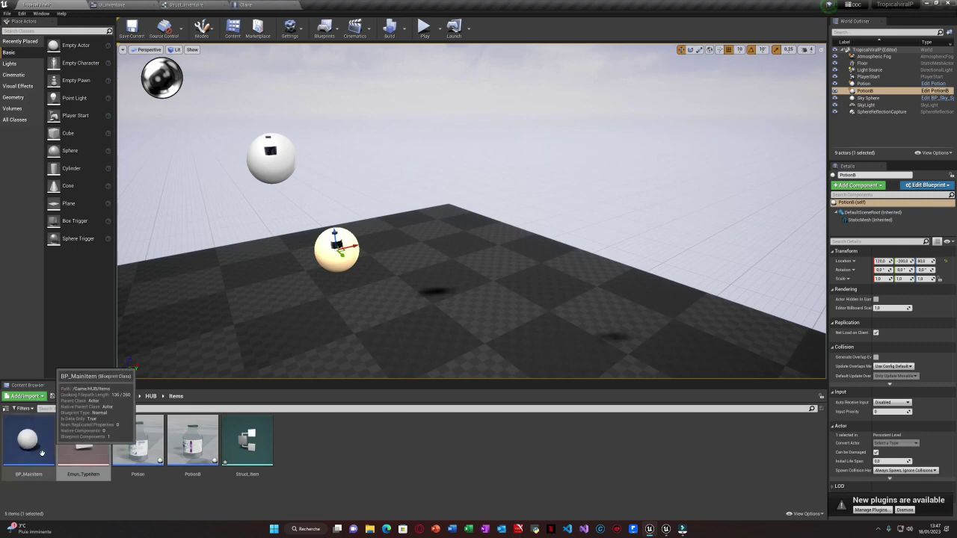
Step: Create a child Blueprint class of BP_MainItem and name it bandage
{"action": "right_click", "coordinate": [27, 442]}
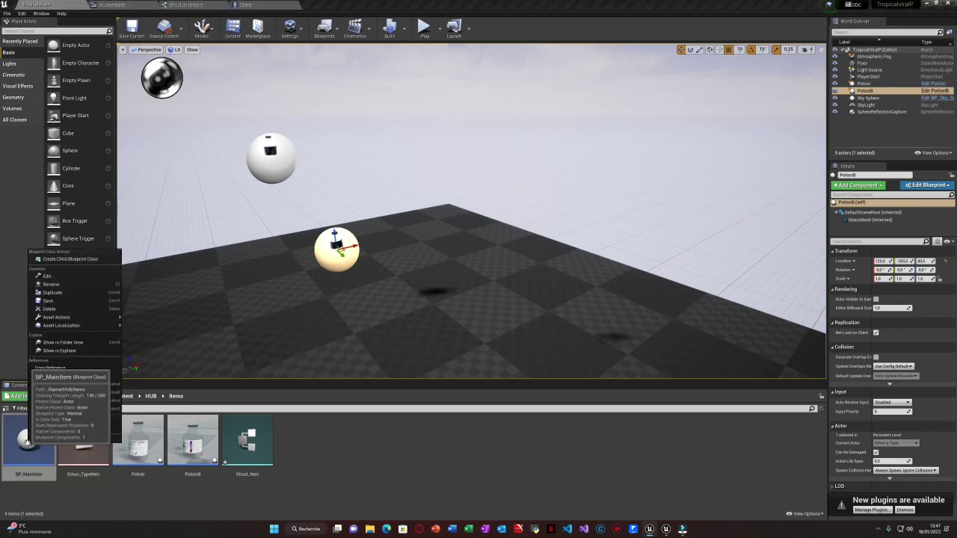
{"action": "left_click", "coordinate": [90, 260]}
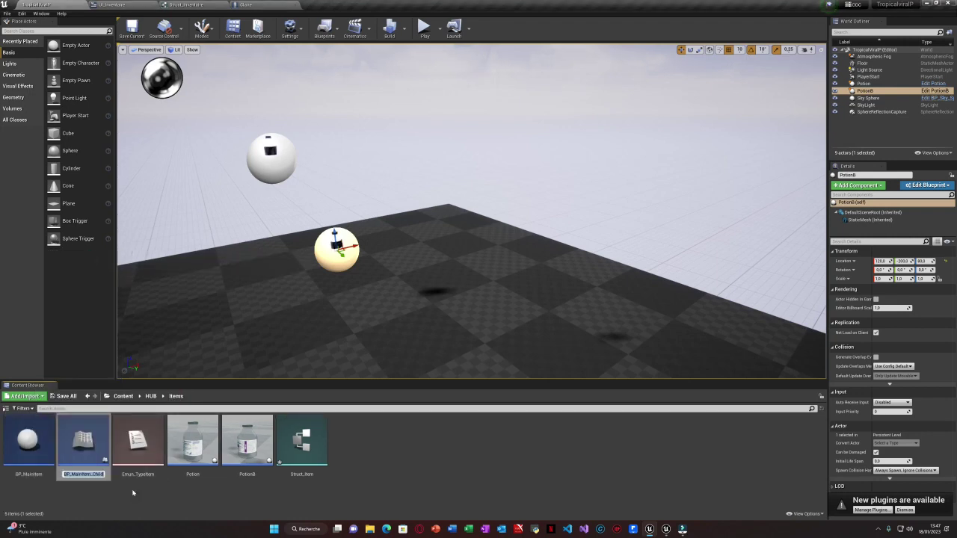
{"action": "key", "text": "BackSpace"}
{"action": "type", "text": "Bandage"}
{"action": "key", "text": "Return"}
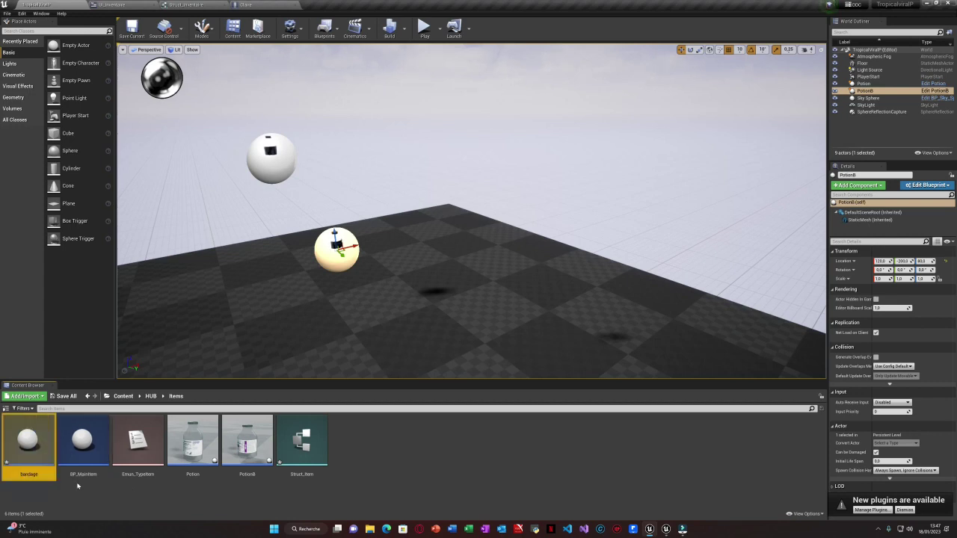
Step: Open the bandage blueprint and add a Static Mesh component that uses the supplies_package_c mesh
{"action": "double_click", "coordinate": [34, 439]}
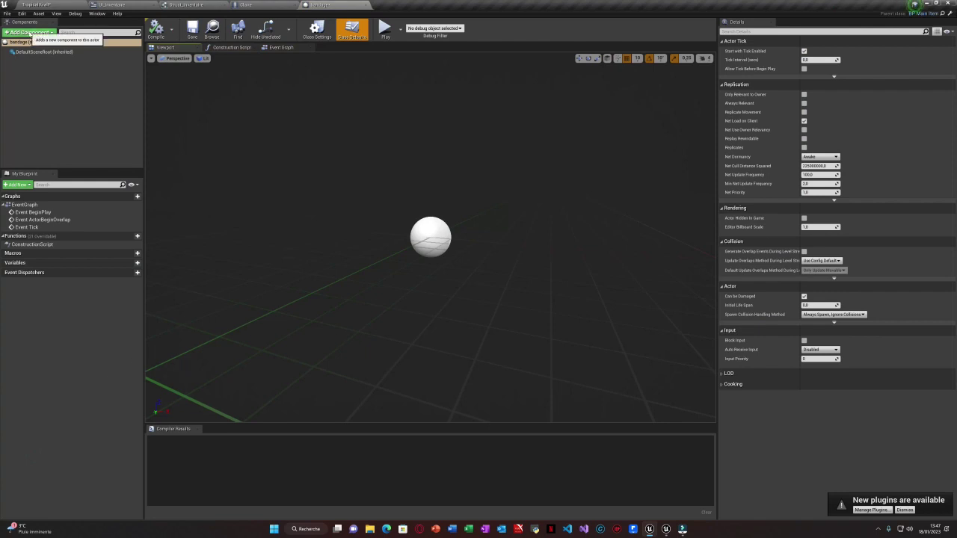
{"action": "left_click", "coordinate": [30, 32]}
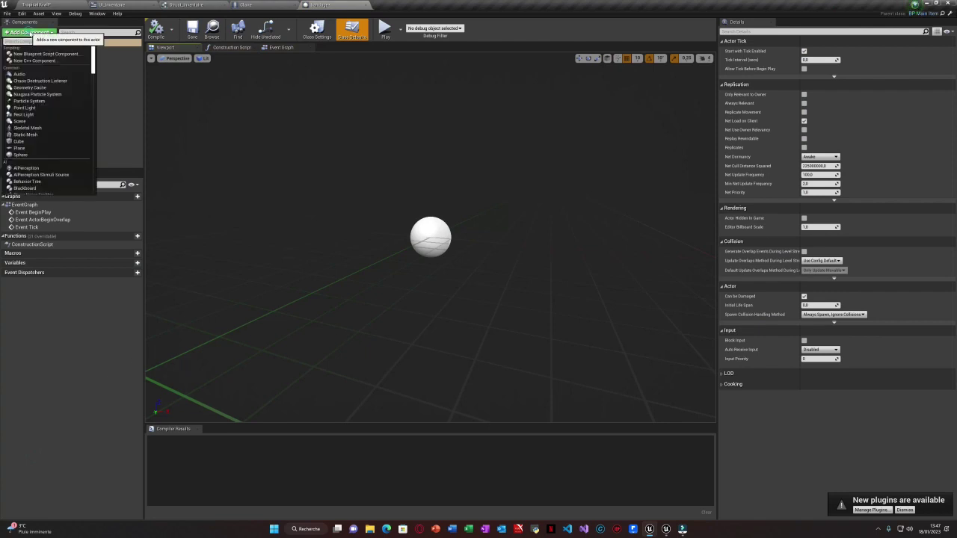
{"action": "left_click", "coordinate": [35, 134]}
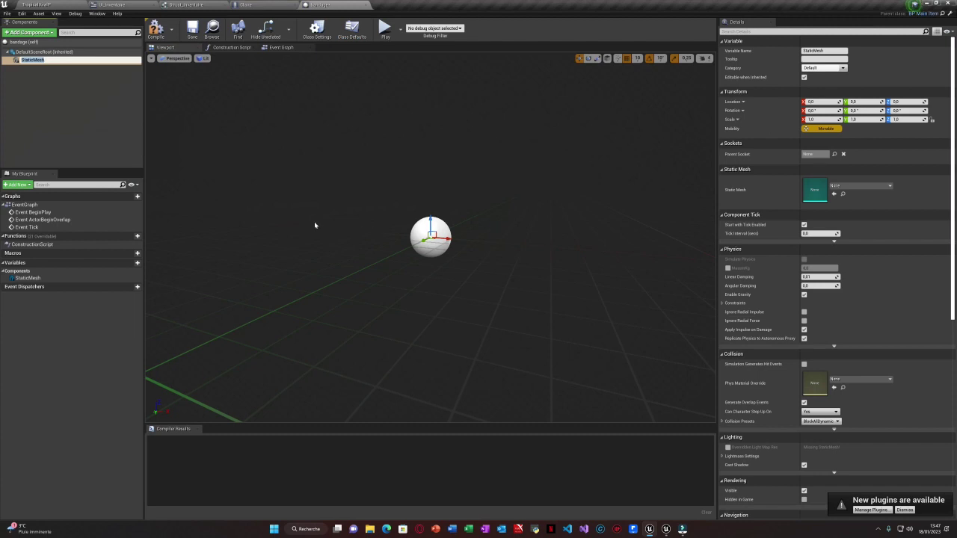
{"action": "left_click", "coordinate": [869, 187]}
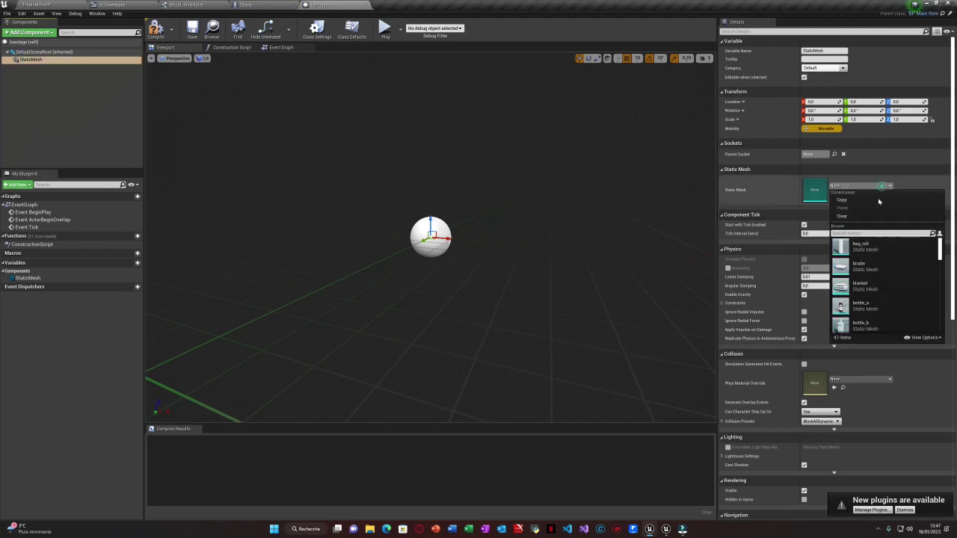
{"action": "scroll", "coordinate": [901, 278], "scroll_direction": "down", "scroll_amount": 8}
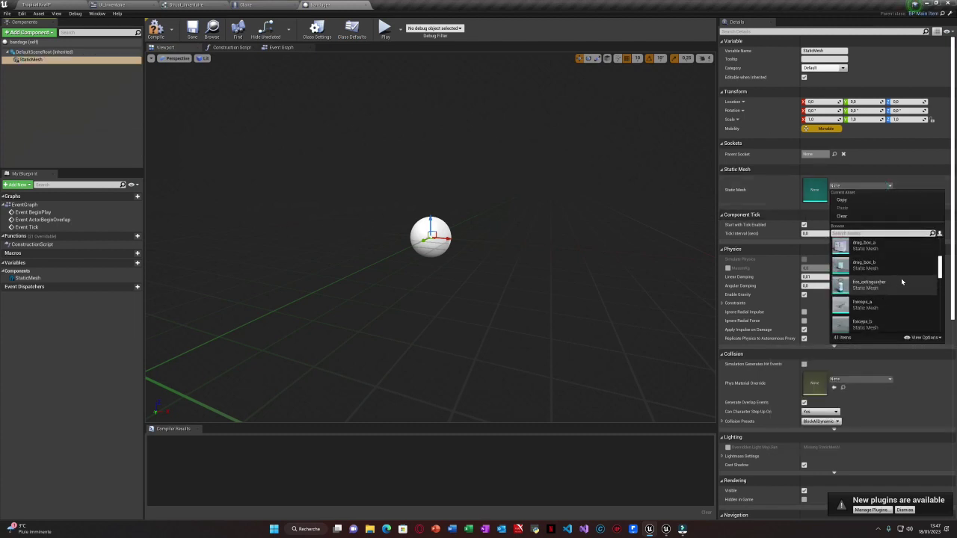
{"action": "scroll", "coordinate": [898, 280], "scroll_direction": "down", "scroll_amount": 5}
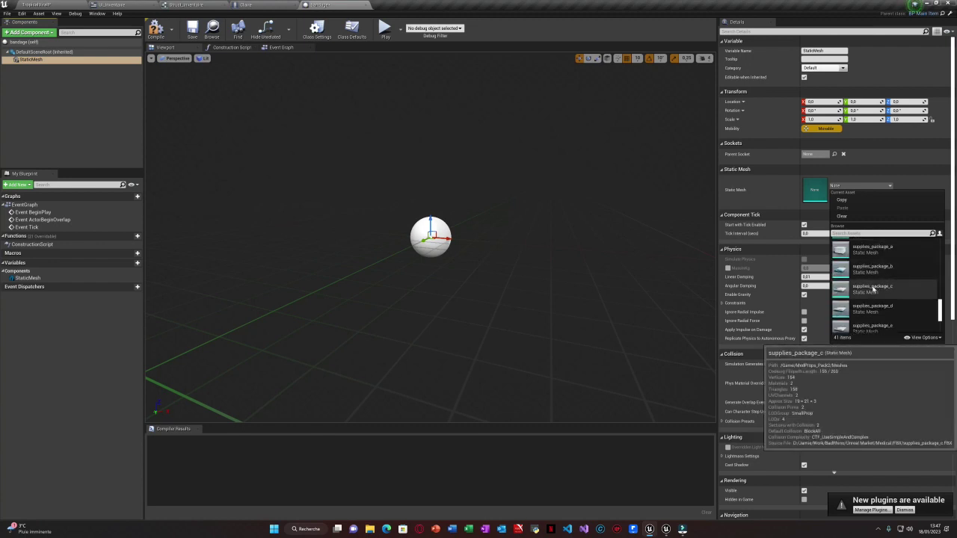
{"action": "left_click", "coordinate": [874, 289]}
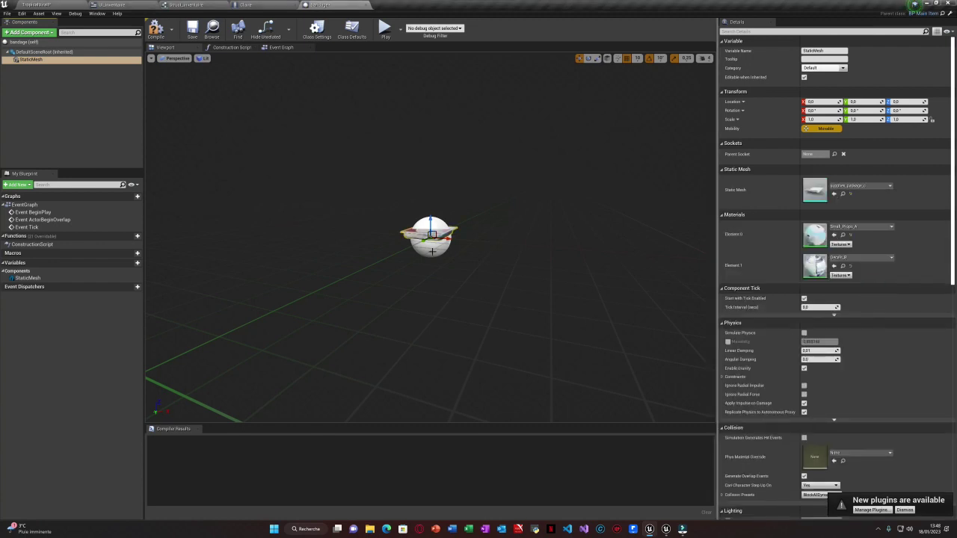
Step: Scale the static mesh up to 1.75 in X, 1.5 in Y and 1.75 in Z, and compile and save the blueprint
{"action": "left_click", "coordinate": [597, 58]}
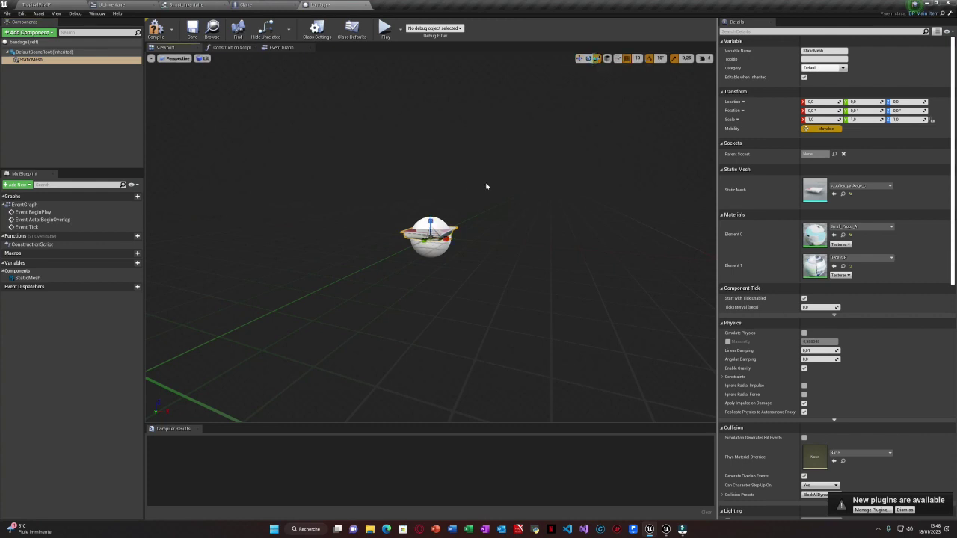
{"action": "left_click_drag", "start_coordinate": [446, 238], "coordinate": [425, 240]}
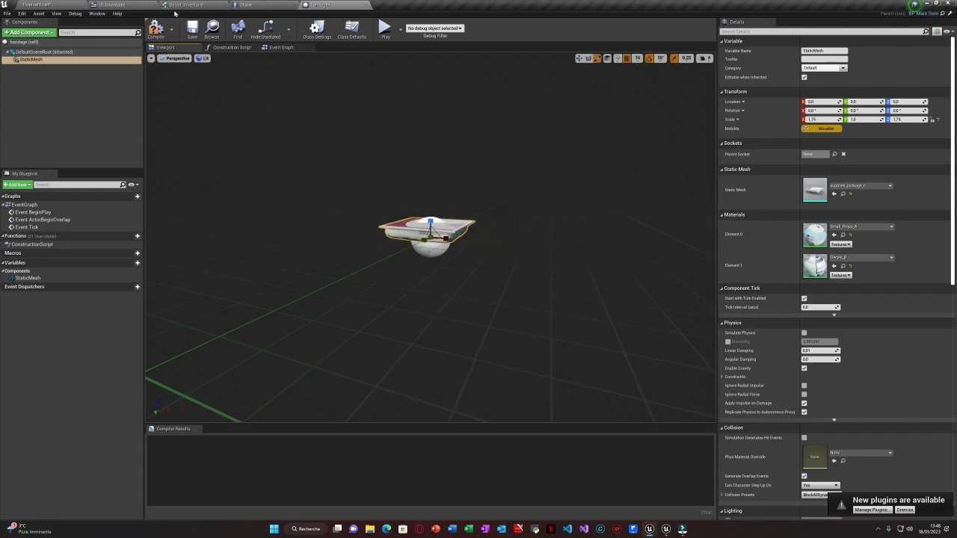
{"action": "left_click", "coordinate": [156, 30]}
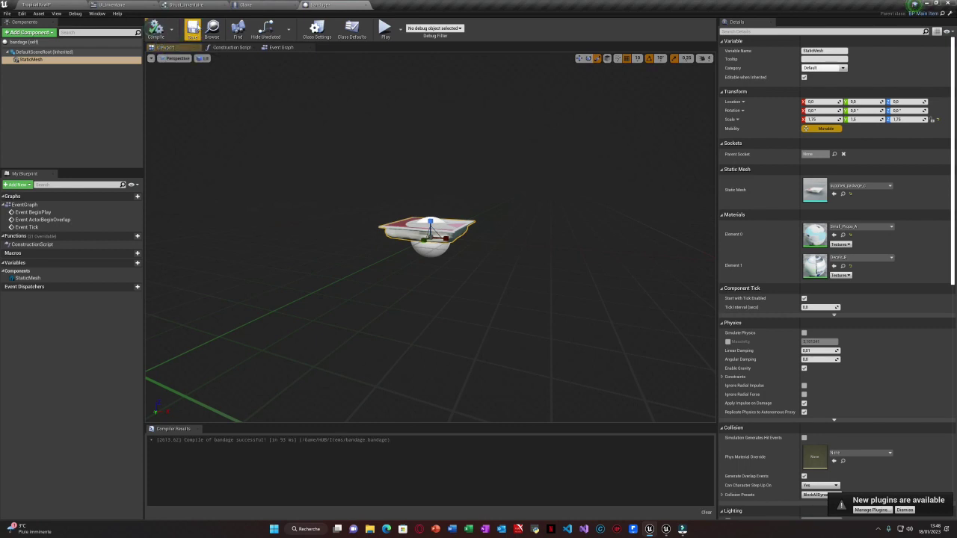
{"action": "left_click", "coordinate": [193, 30]}
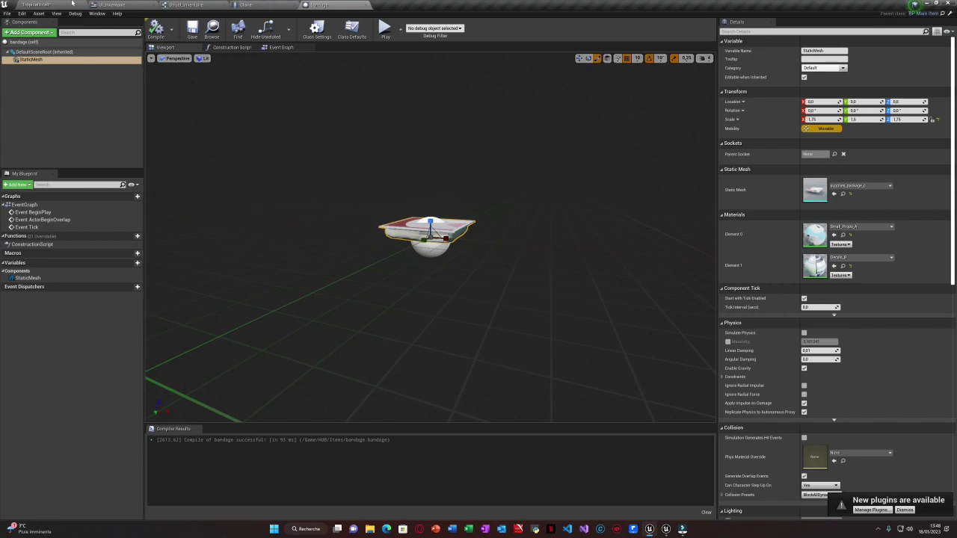
Step: Place a bandage actor on the level floor near the PotionB actor and play-test the level
{"action": "left_click", "coordinate": [49, 6]}
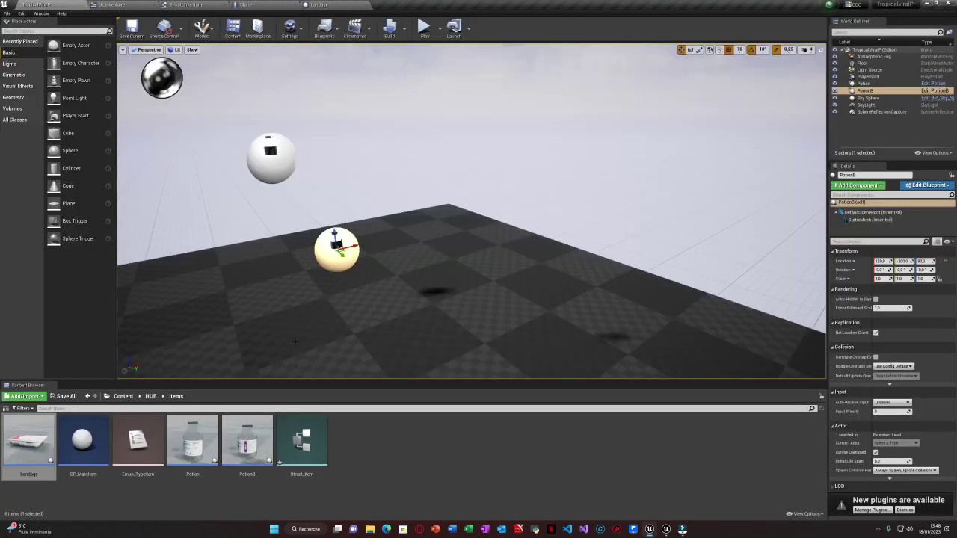
{"action": "left_click_drag", "start_coordinate": [29, 442], "coordinate": [419, 313]}
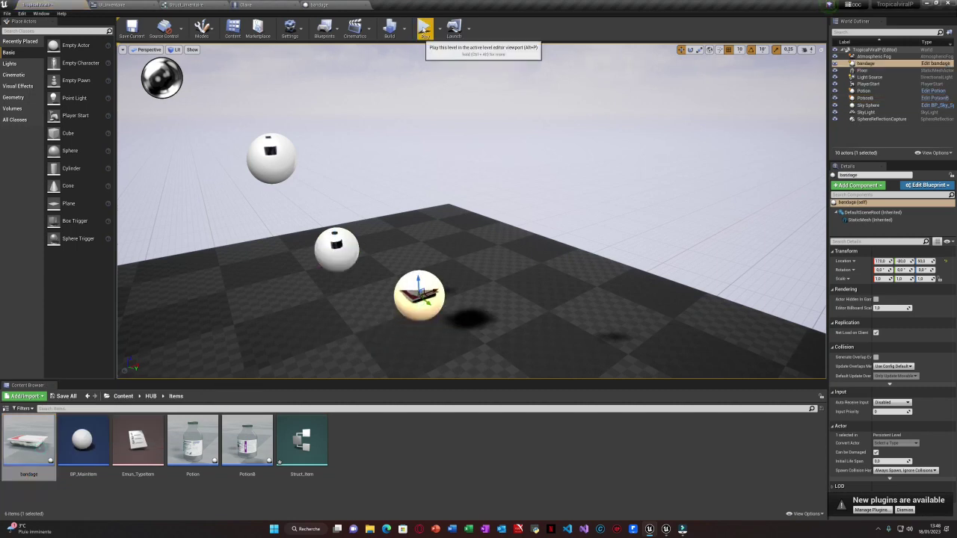
{"action": "left_click", "coordinate": [425, 30]}
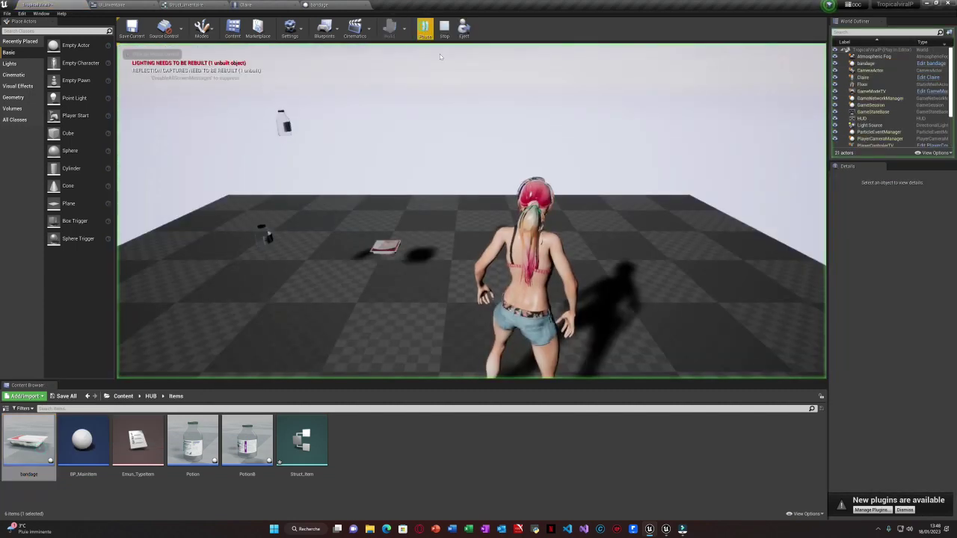
{"action": "left_click", "coordinate": [399, 259]}
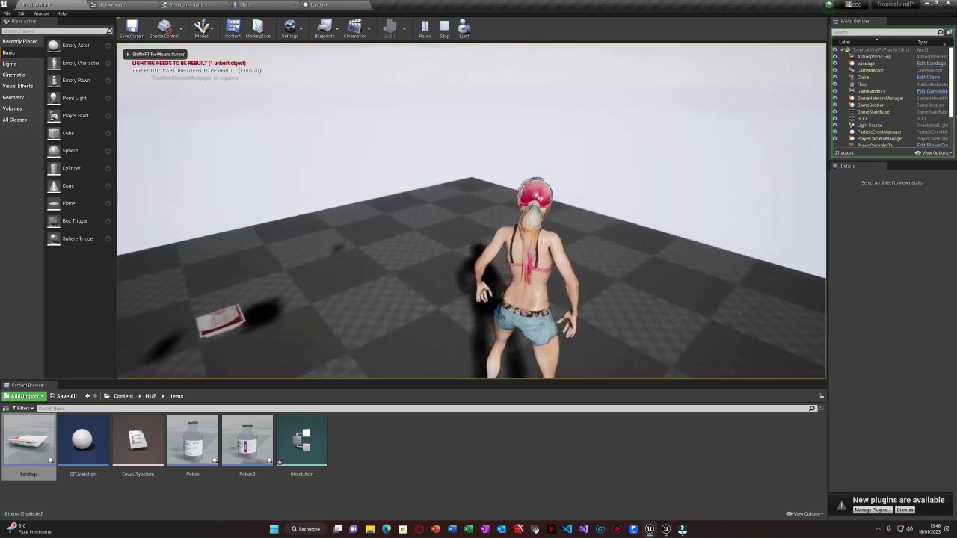
{"action": "key", "text": "w"}
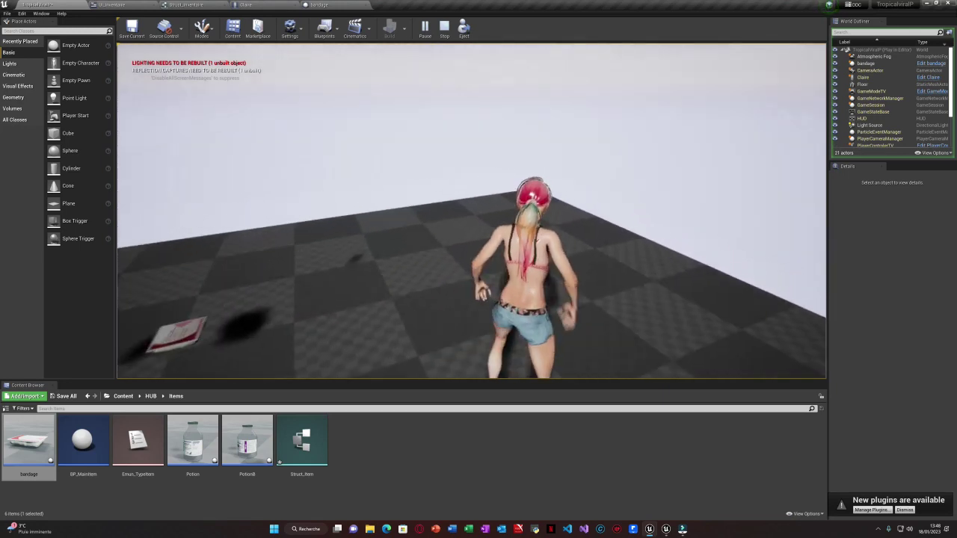
Step: Release the cursor from the running game and open the Emun_TypeItem enumeration to review its entries
{"action": "key", "text": "shift+F1"}
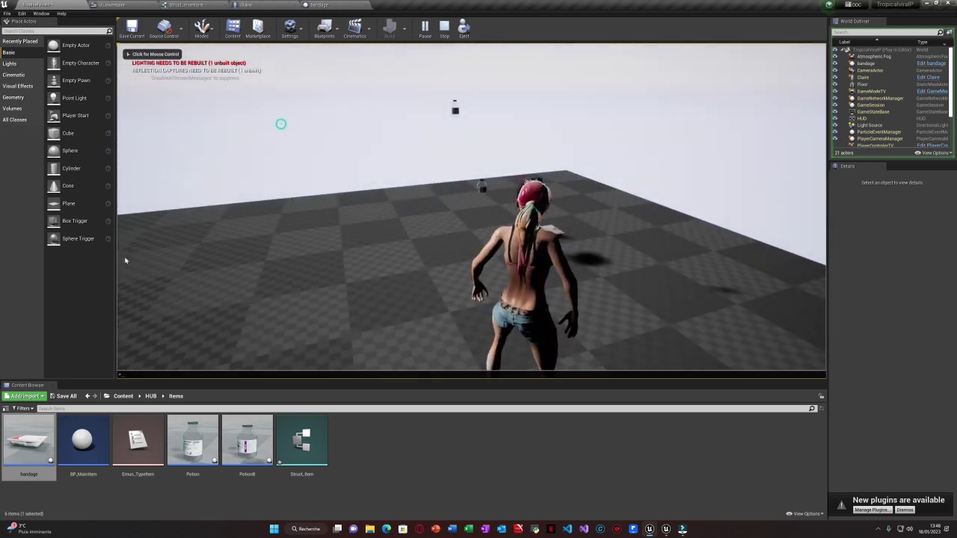
{"action": "left_click", "coordinate": [135, 454]}
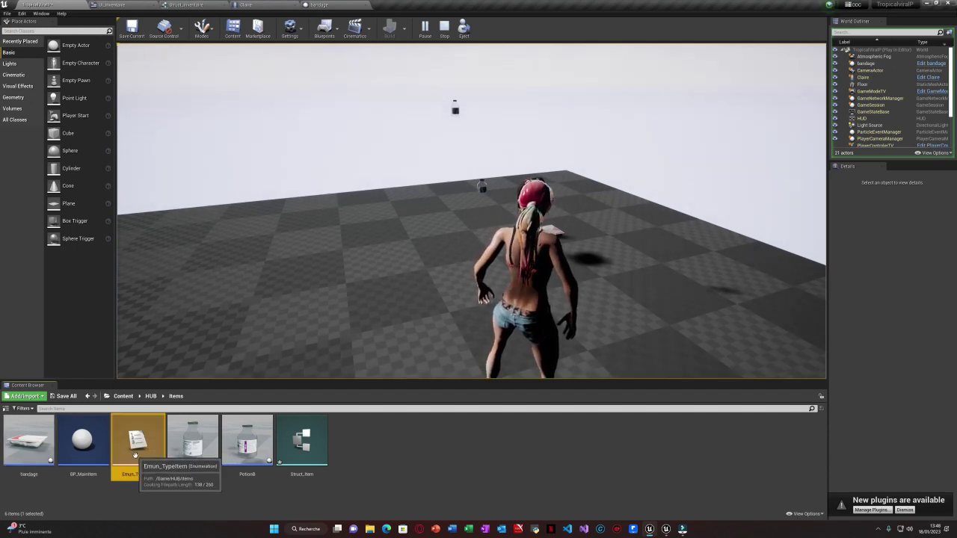
{"action": "double_click", "coordinate": [135, 454]}
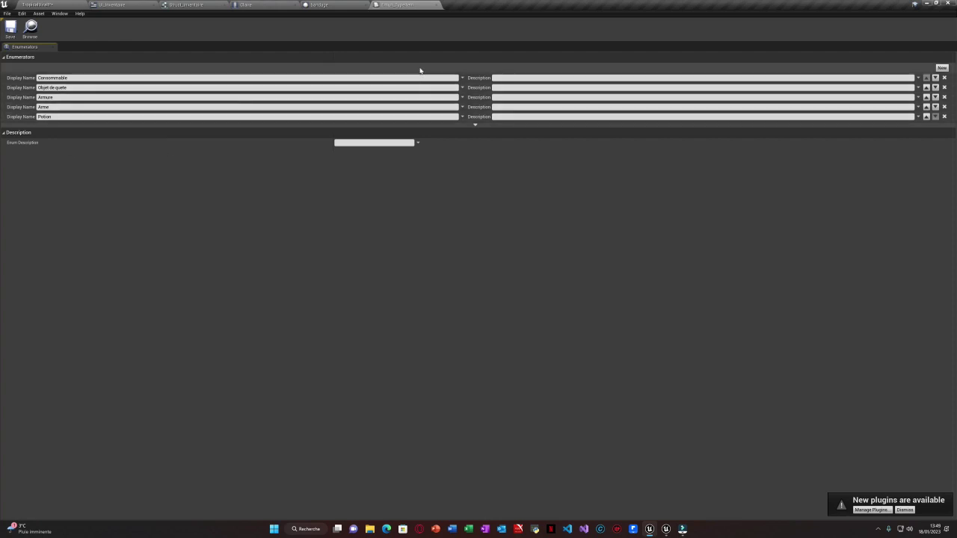
Step: Minimize the current project's editor and switch to the Unreal Editor window of the InventorySystem project
{"action": "left_click", "coordinate": [931, 5]}
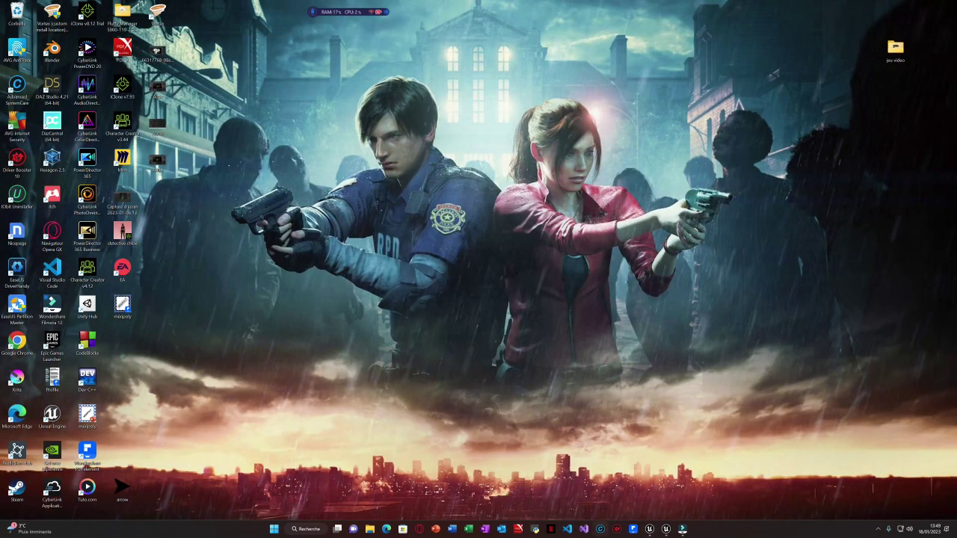
{"action": "left_click", "coordinate": [667, 530]}
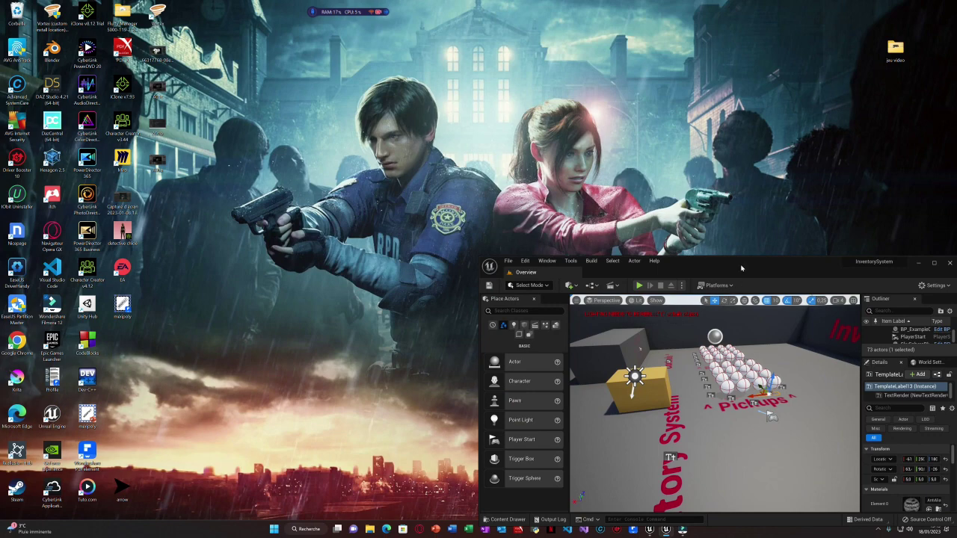
Step: Maximize the InventorySystem editor window to view its Overview level, and minimize it
{"action": "left_click_drag", "start_coordinate": [732, 260], "coordinate": [389, 86]}
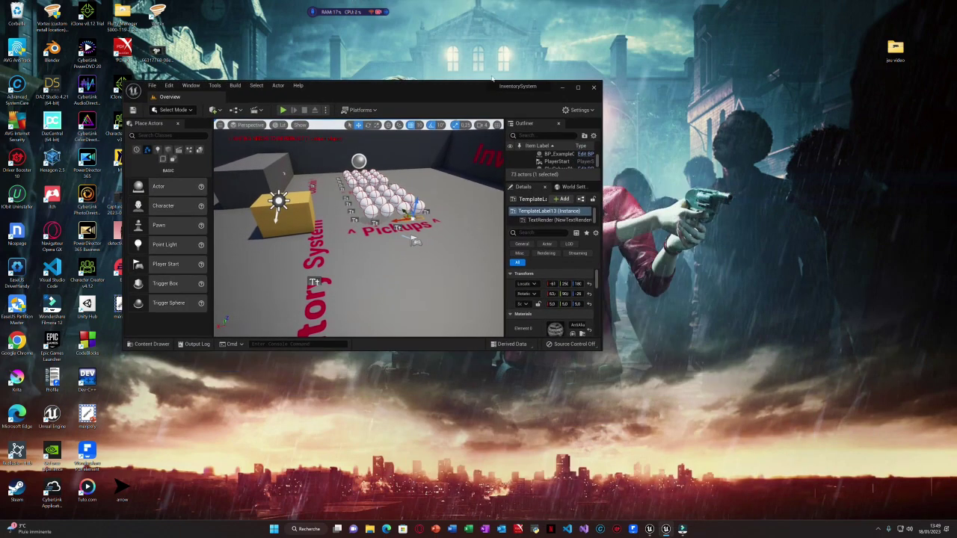
{"action": "left_click", "coordinate": [577, 87]}
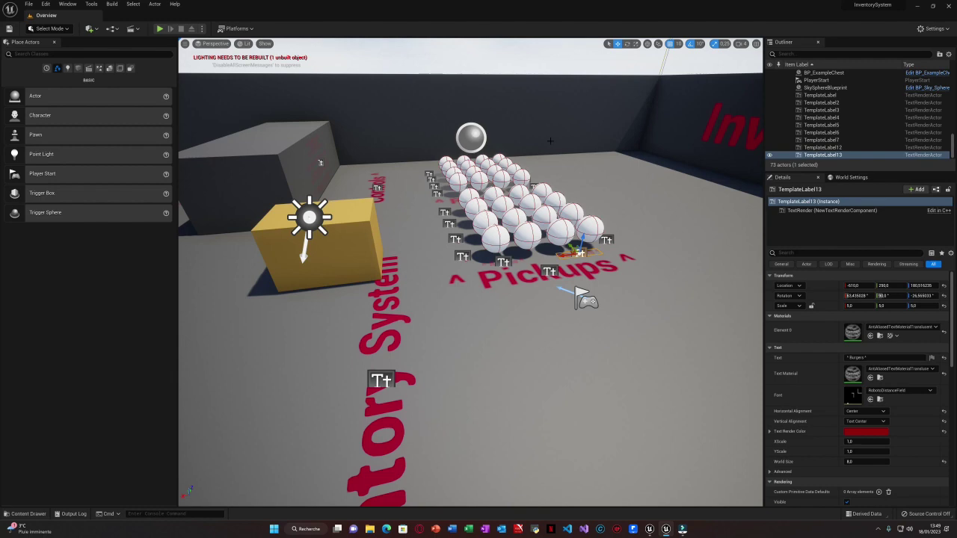
{"action": "left_click", "coordinate": [917, 5]}
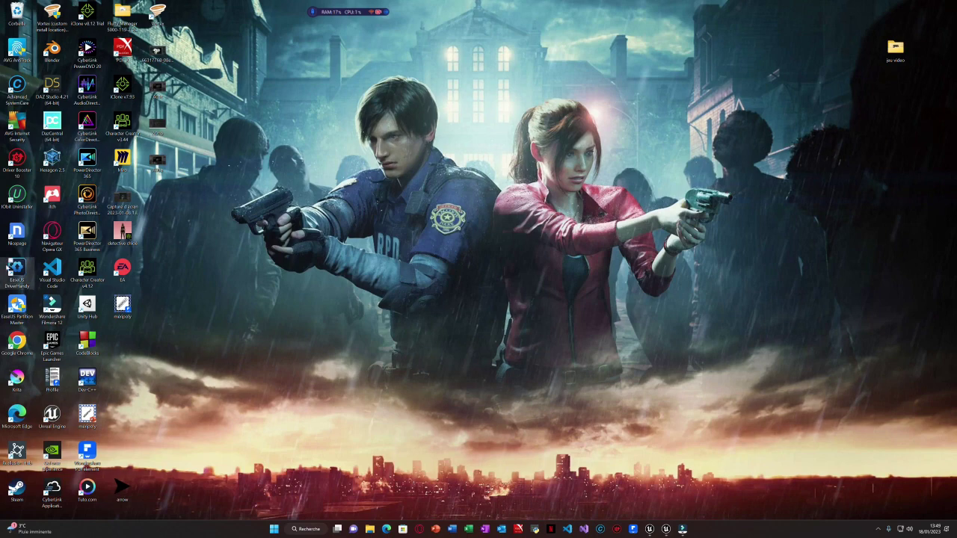
Step: Open the Epic Games Launcher and search the Unreal Engine marketplace for "inventory"
{"action": "double_click", "coordinate": [52, 346]}
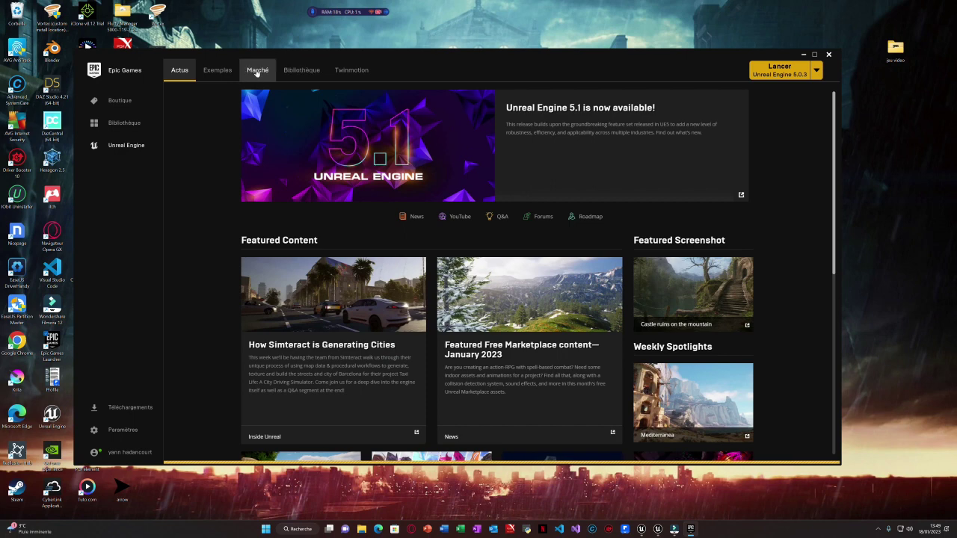
{"action": "left_click", "coordinate": [256, 71]}
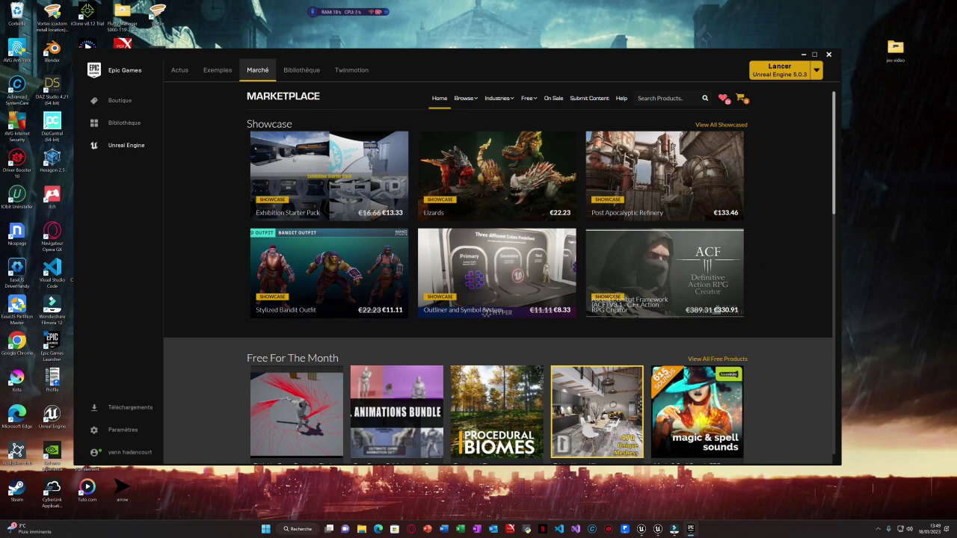
{"action": "type", "text": "inventory"}
{"action": "key", "text": "Return"}
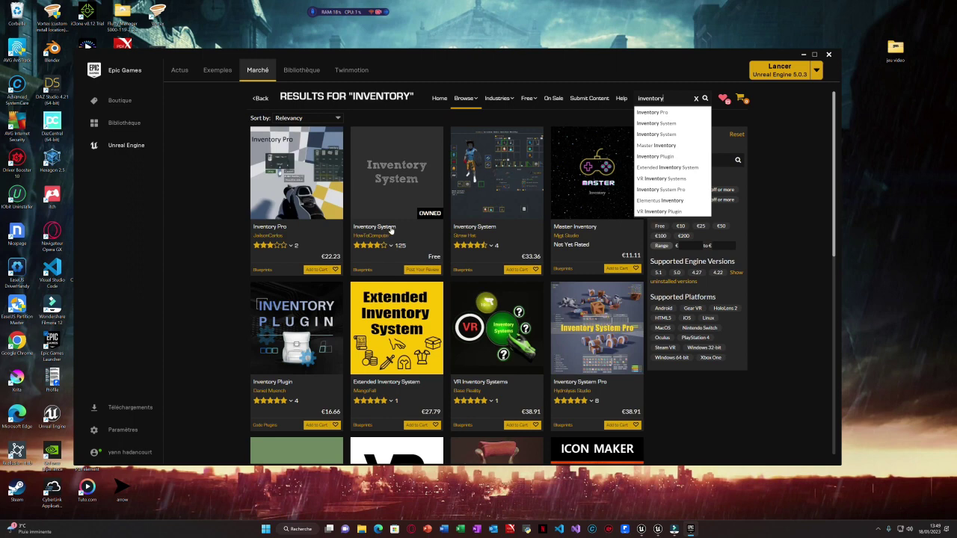
Step: Open the Inventory Pro product page, browse its preview images and enlarge the one with the bandage pickup
{"action": "left_click", "coordinate": [266, 227]}
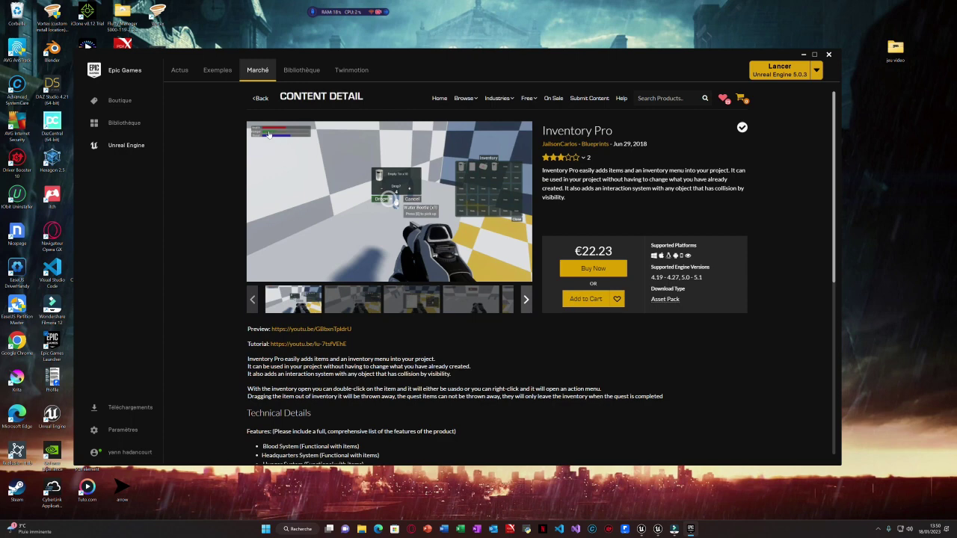
{"action": "left_click", "coordinate": [374, 306]}
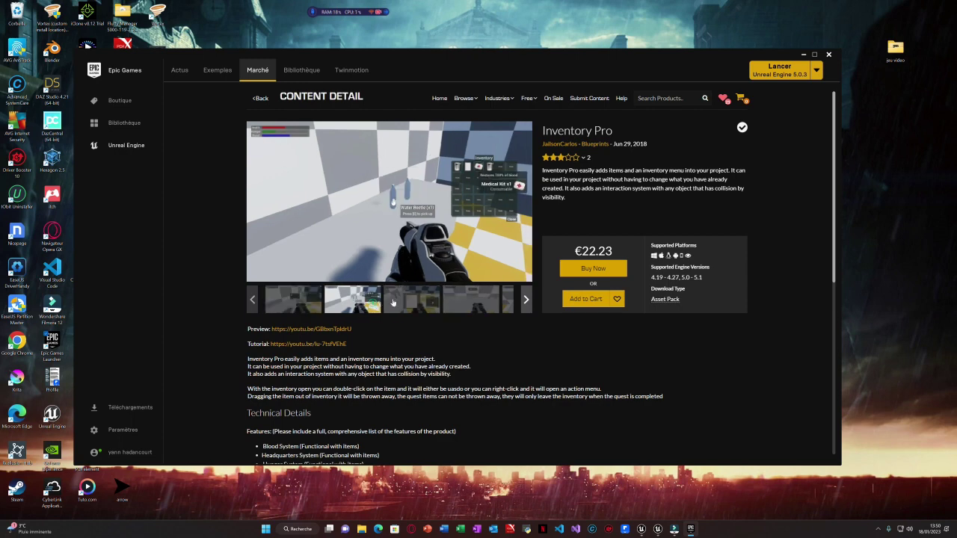
{"action": "left_click", "coordinate": [410, 300]}
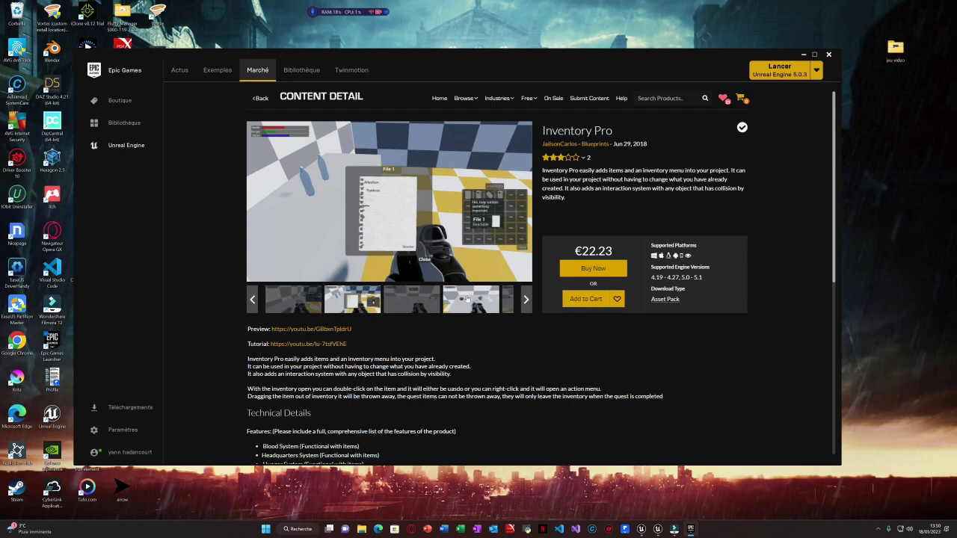
{"action": "left_click", "coordinate": [468, 299]}
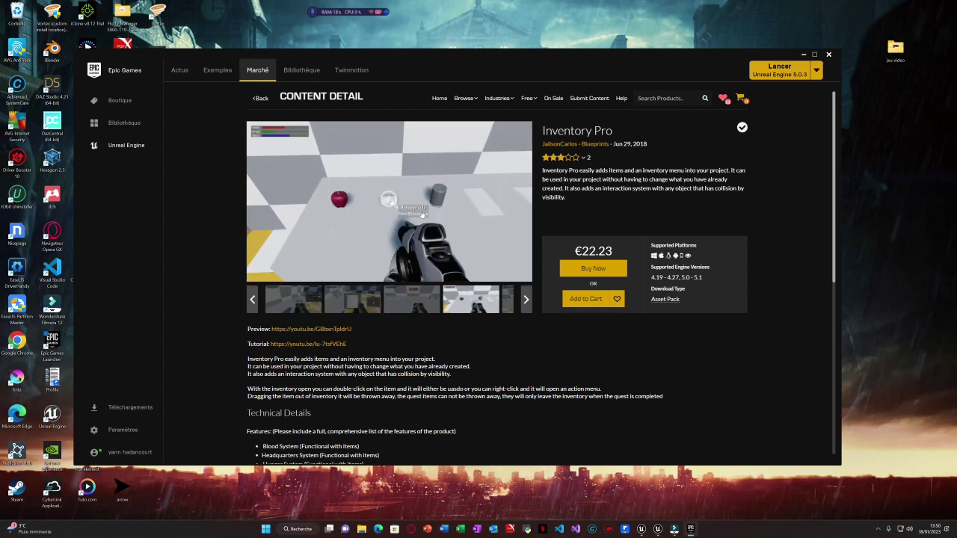
{"action": "left_click", "coordinate": [376, 204]}
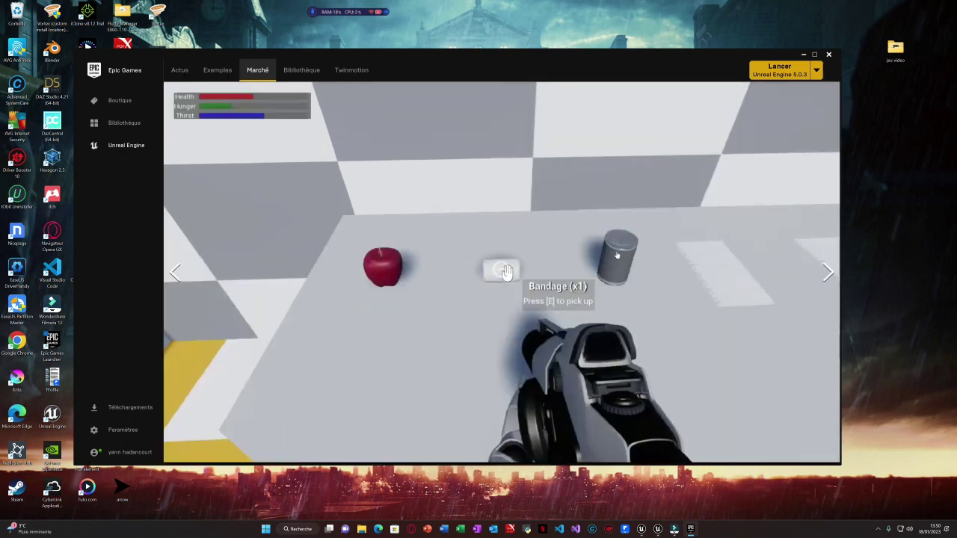
Step: Leave the enlarged image, repeat the marketplace search for "inventory" and open the free Inventory System product by HowToCompute
{"action": "left_click", "coordinate": [181, 71]}
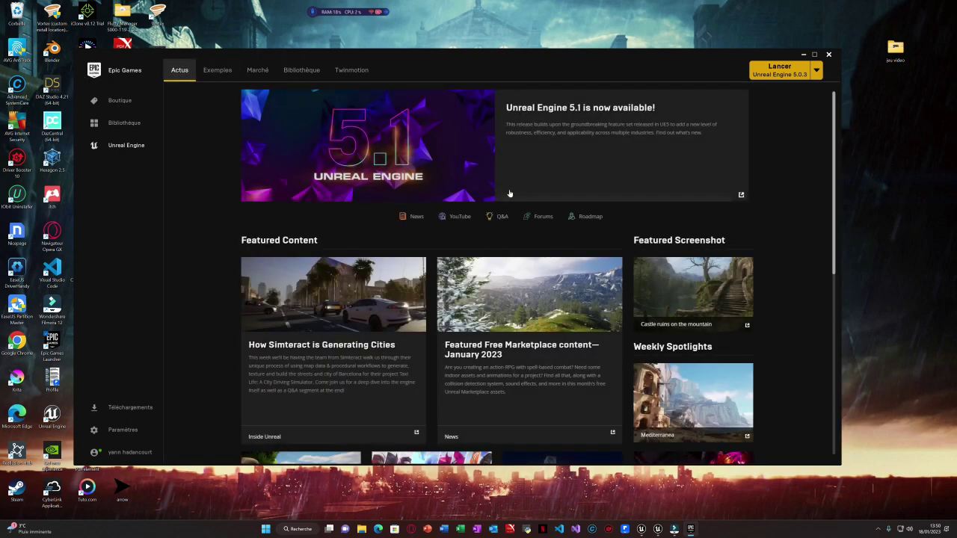
{"action": "left_click", "coordinate": [303, 70]}
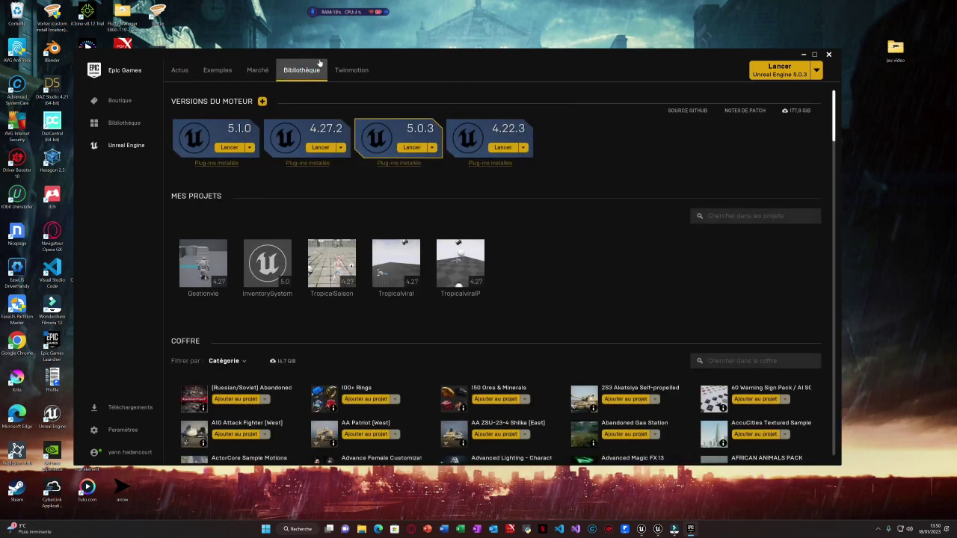
{"action": "left_click", "coordinate": [254, 70]}
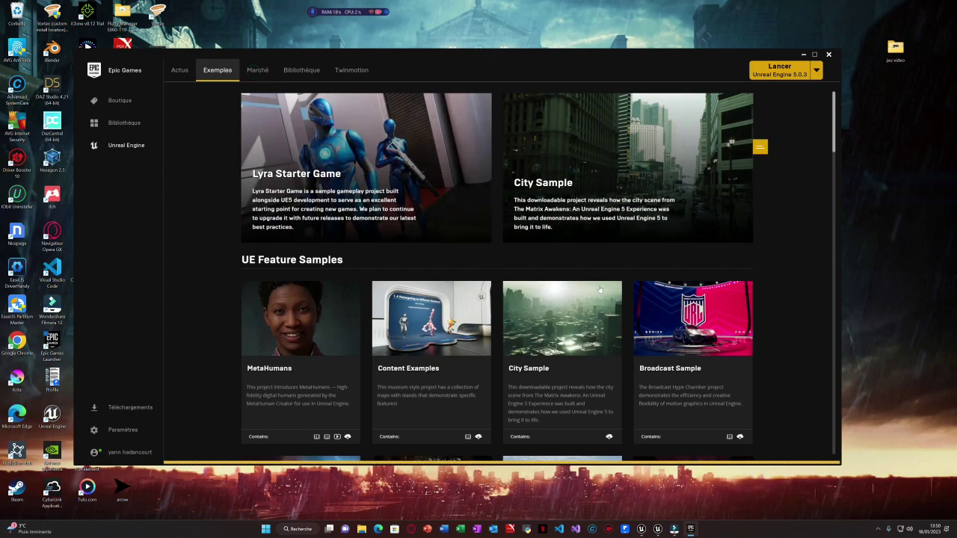
{"action": "scroll", "coordinate": [600, 290], "scroll_direction": "down", "scroll_amount": 5}
{"action": "scroll", "coordinate": [595, 292], "scroll_direction": "up", "scroll_amount": 5}
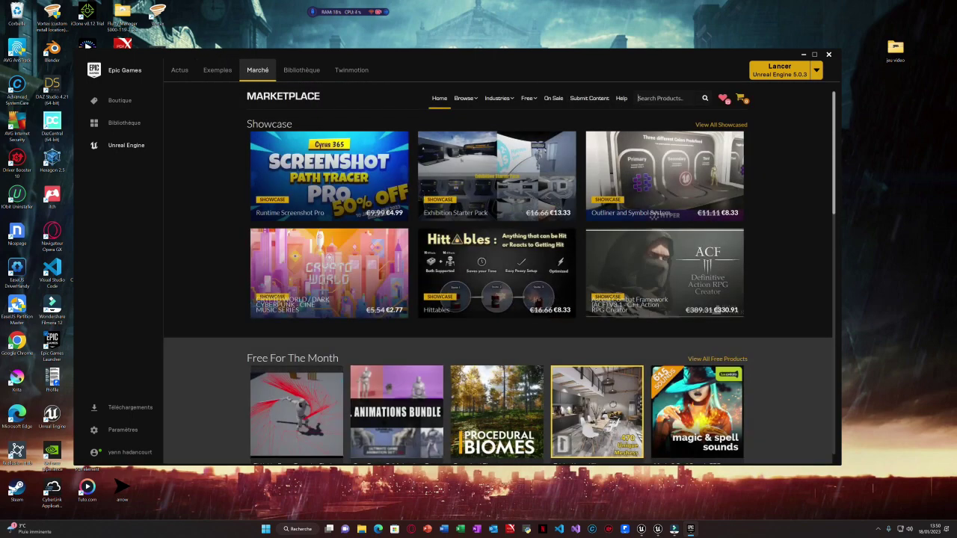
{"action": "left_click", "coordinate": [662, 98]}
{"action": "key", "text": "Return"}
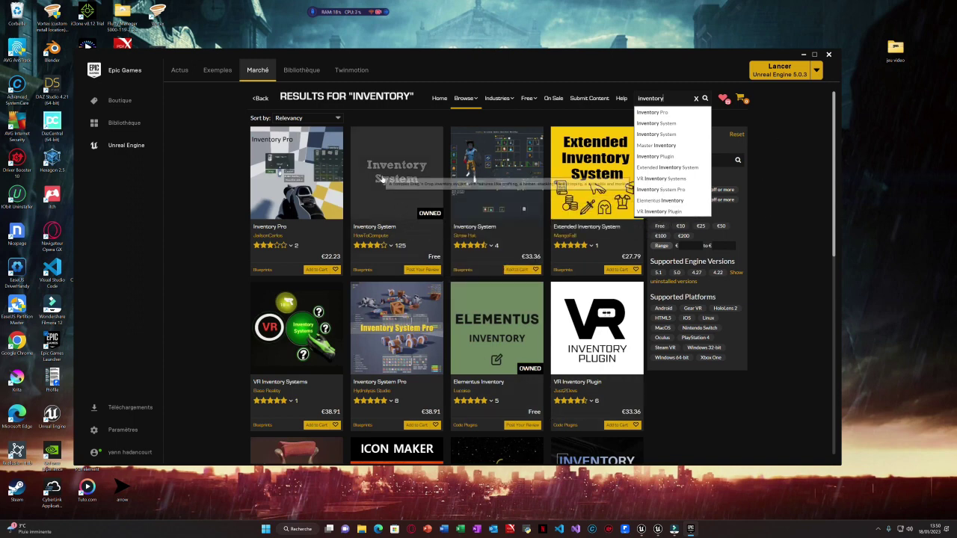
{"action": "left_click", "coordinate": [382, 229]}
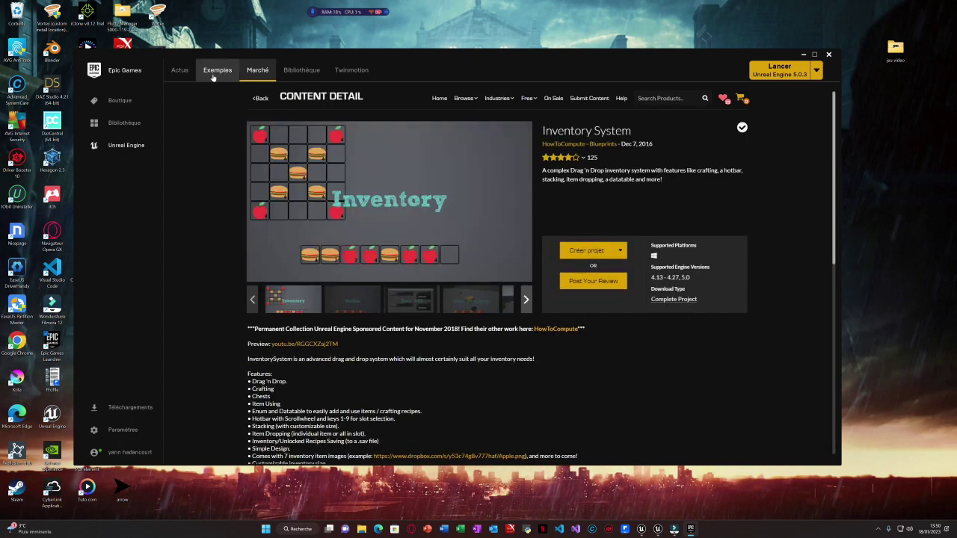
{"action": "left_click", "coordinate": [287, 72]}
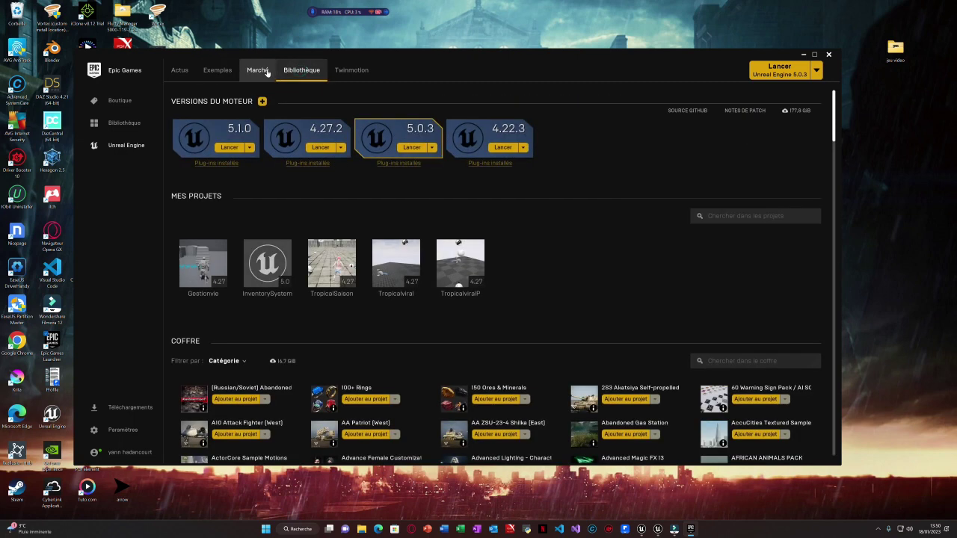
{"action": "left_click", "coordinate": [267, 72]}
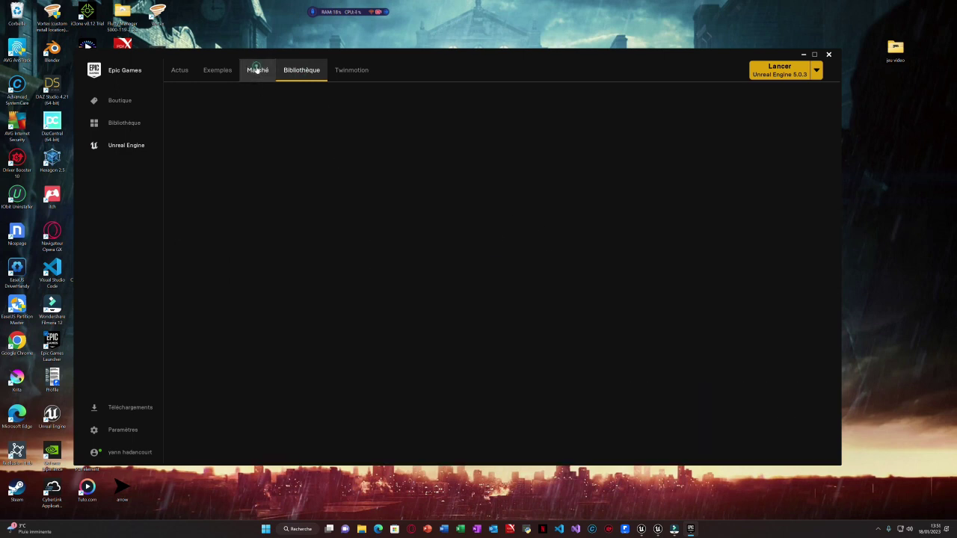
{"action": "left_click", "coordinate": [233, 70]}
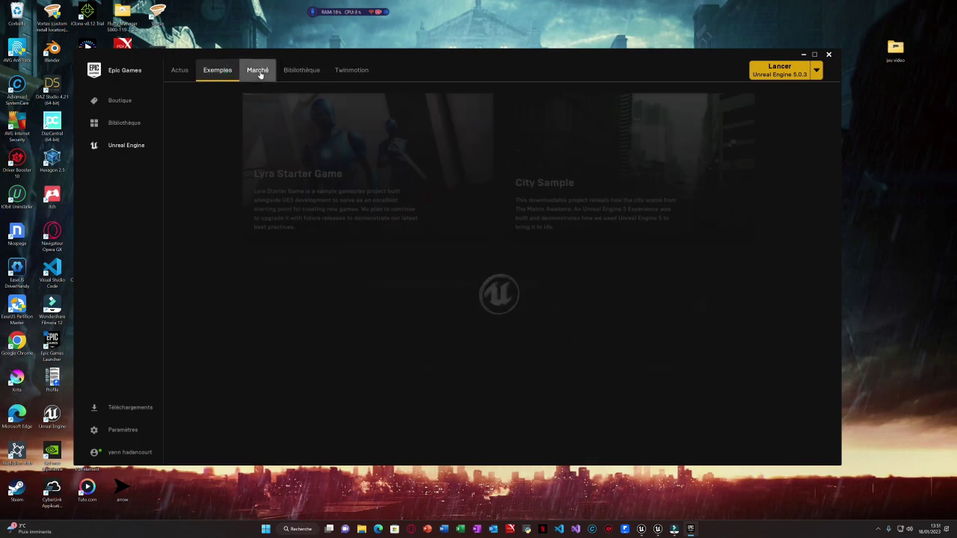
{"action": "left_click", "coordinate": [254, 74]}
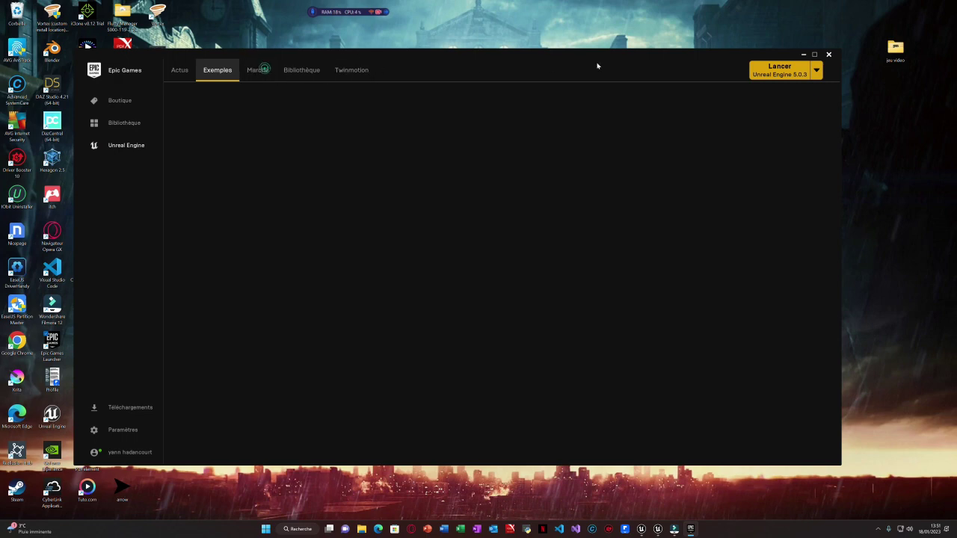
{"action": "left_click", "coordinate": [289, 75]}
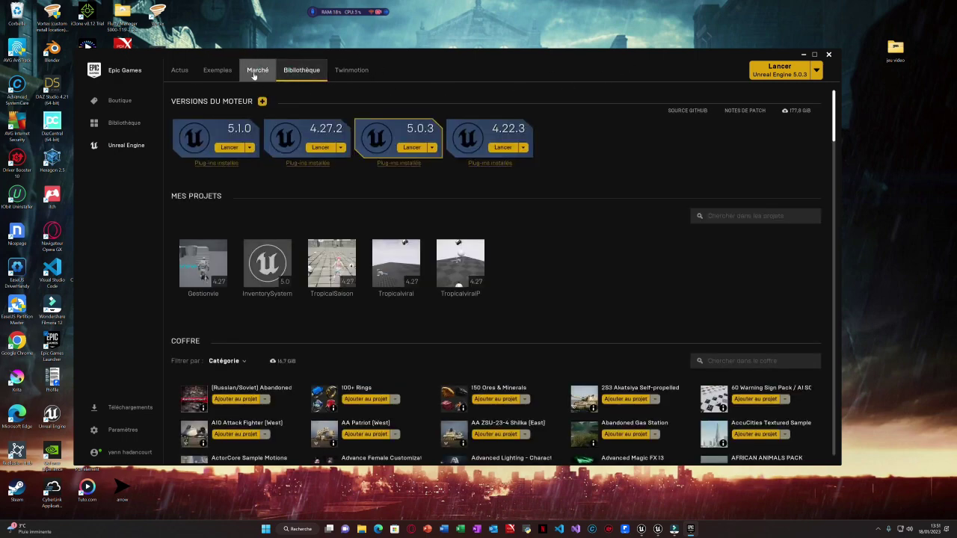
{"action": "left_click", "coordinate": [254, 72]}
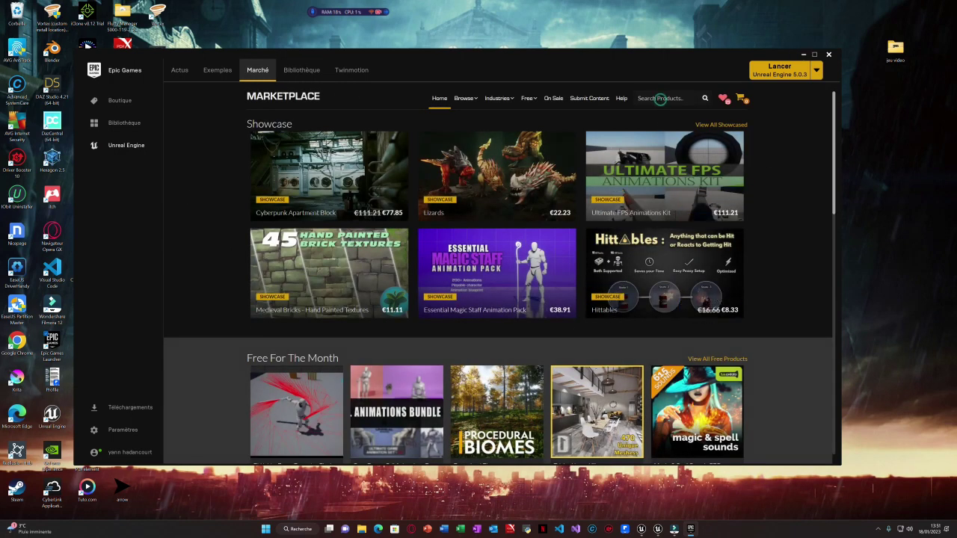
Step: Find the free Inventory System by HowToCompute through an "inventory" search and view its Hotbar preview image
{"action": "left_click", "coordinate": [660, 98]}
{"action": "type", "text": "invo"}
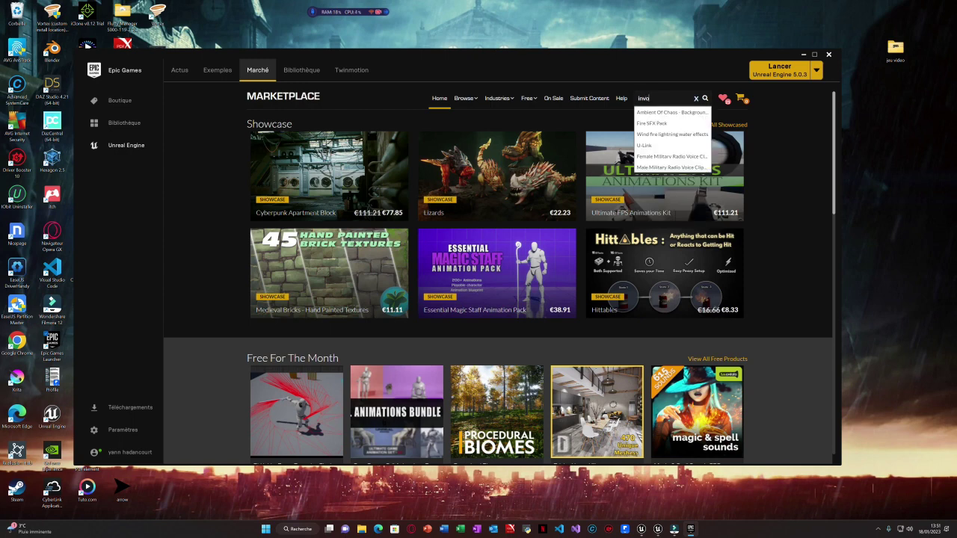
{"action": "key", "text": "BackSpace"}
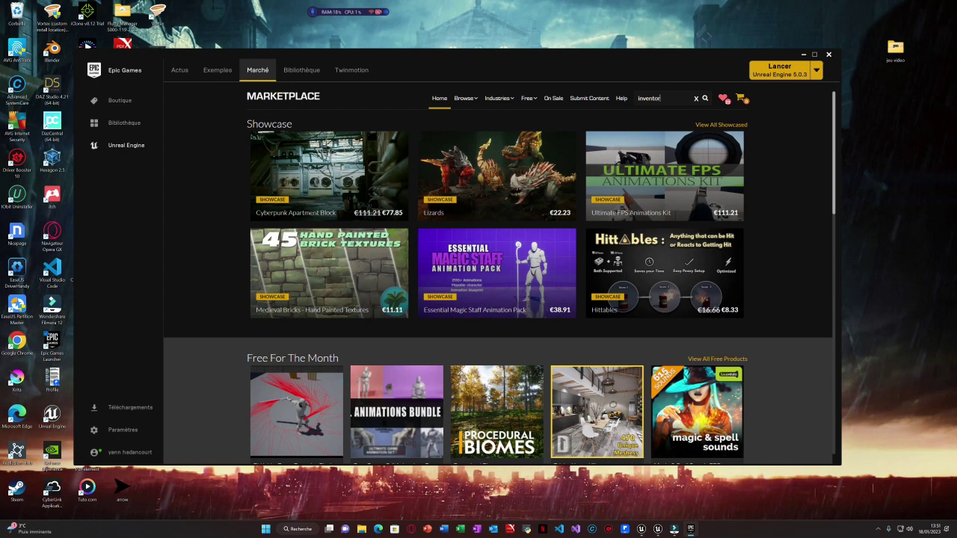
{"action": "type", "text": "entory"}
{"action": "key", "text": "Return"}
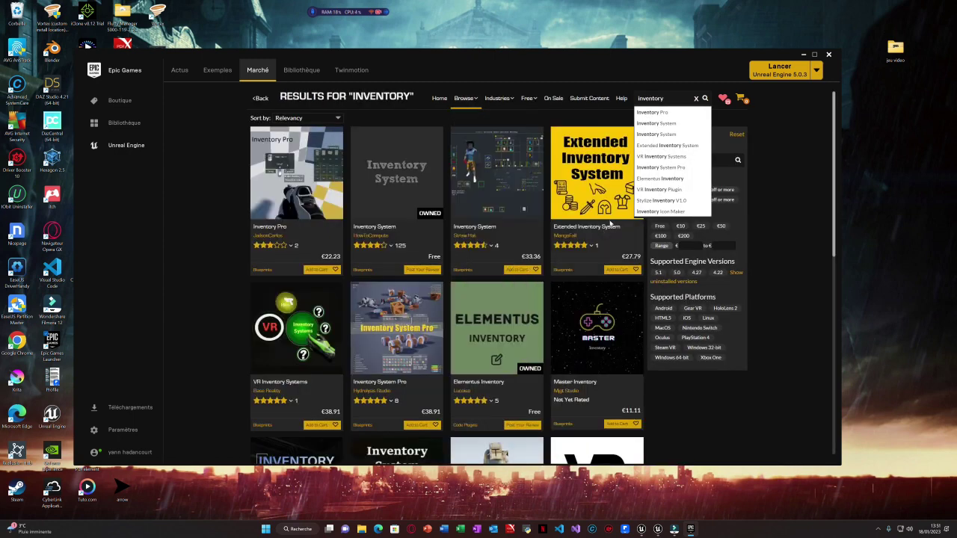
{"action": "left_click", "coordinate": [379, 231]}
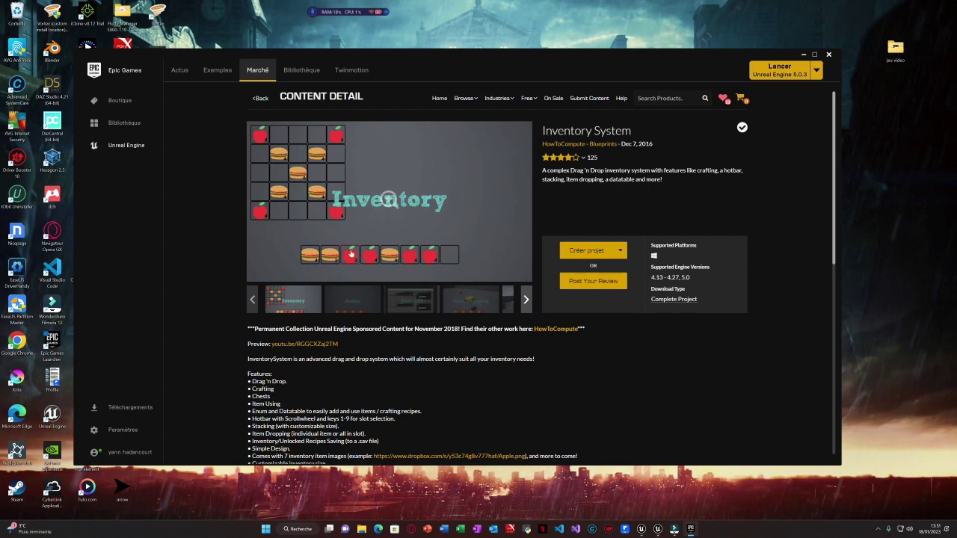
{"action": "left_click", "coordinate": [366, 305]}
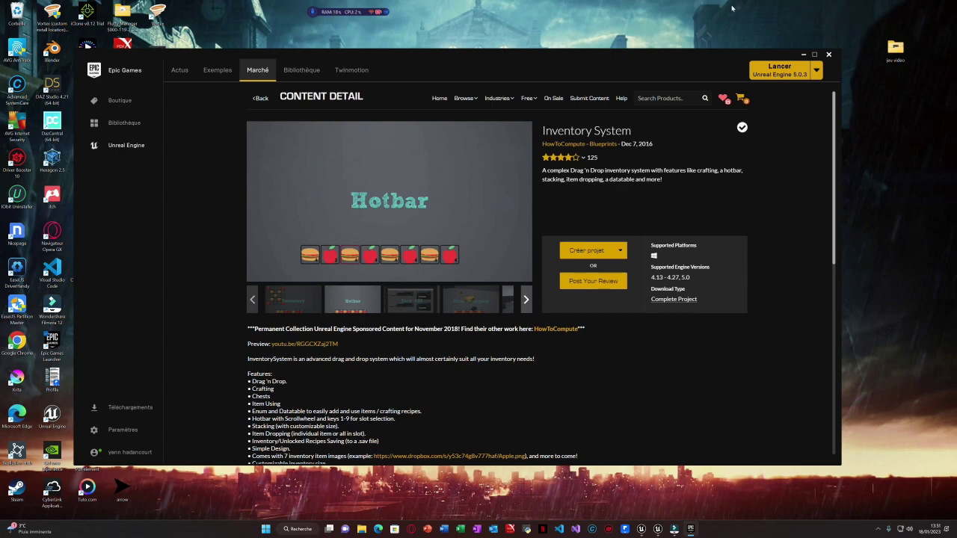
Step: Minimize the launcher, switch to the InventorySystem project in Unreal Editor and open the EItems enumeration from the Enums folder
{"action": "left_click", "coordinate": [803, 55]}
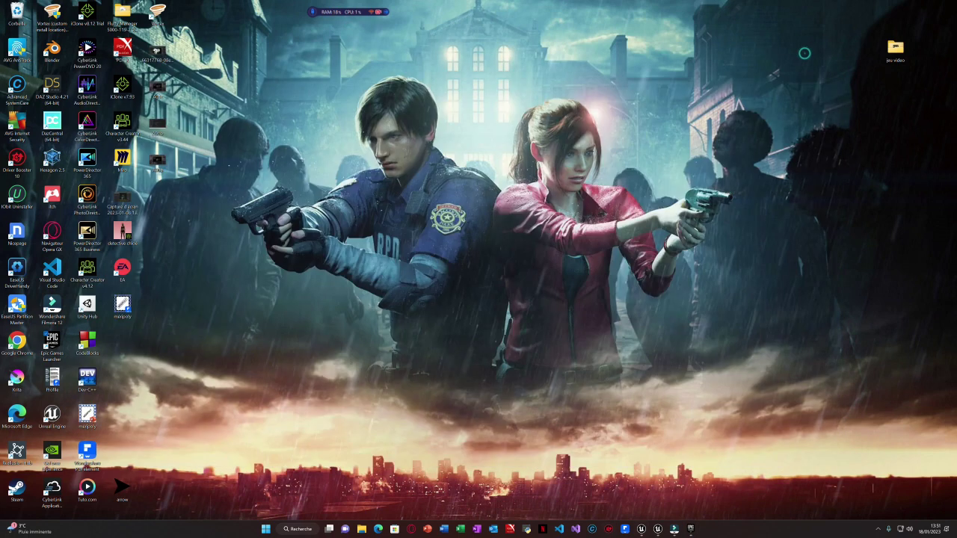
{"action": "left_click", "coordinate": [657, 530]}
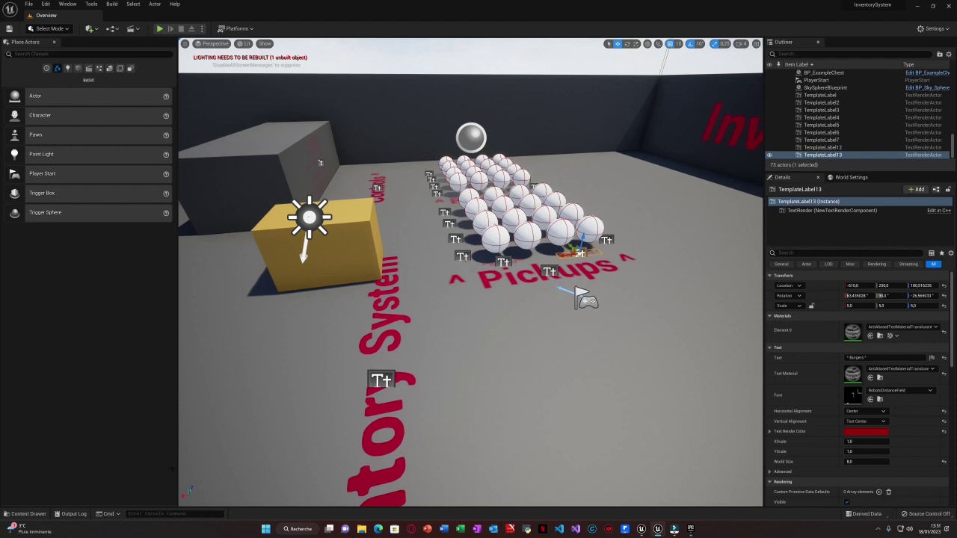
{"action": "left_click", "coordinate": [30, 514]}
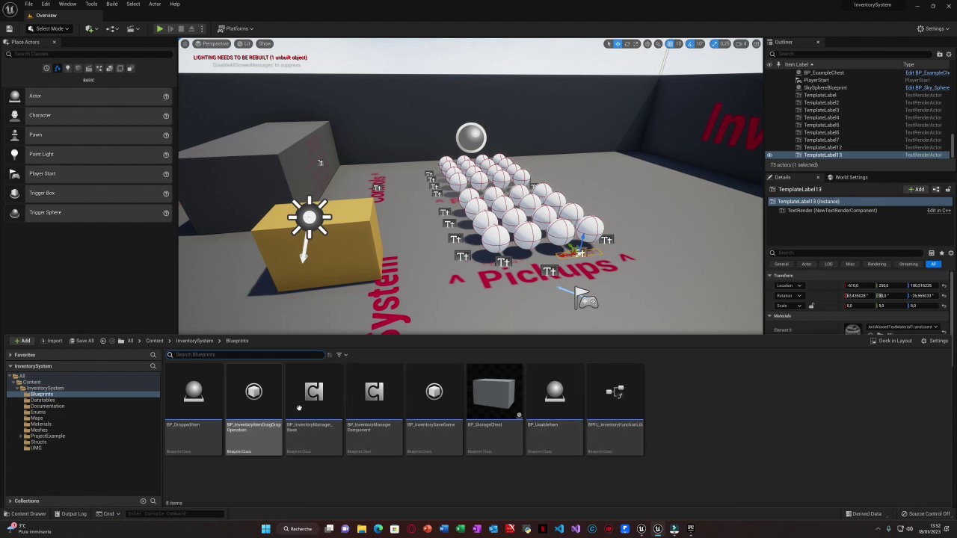
{"action": "left_click", "coordinate": [200, 341]}
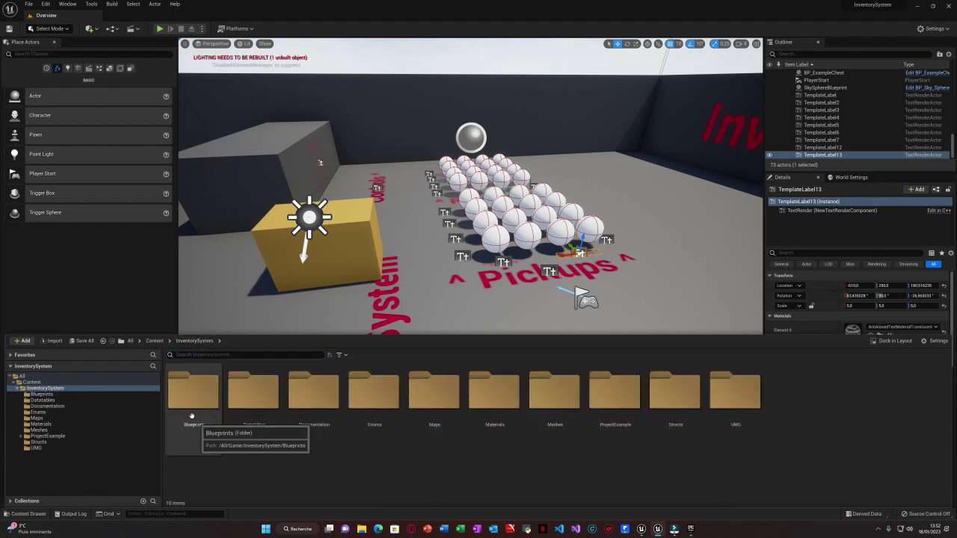
{"action": "double_click", "coordinate": [372, 403]}
{"action": "double_click", "coordinate": [209, 414]}
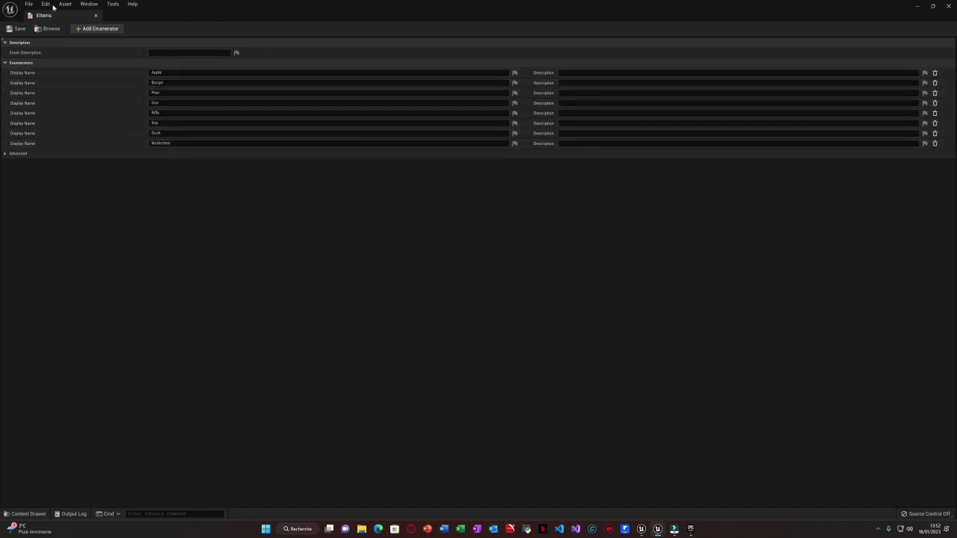
Step: Dock the EItems editor beside the Overview level and return to the level with the Enums folder displayed
{"action": "left_click_drag", "start_coordinate": [39, 14], "coordinate": [164, 22]}
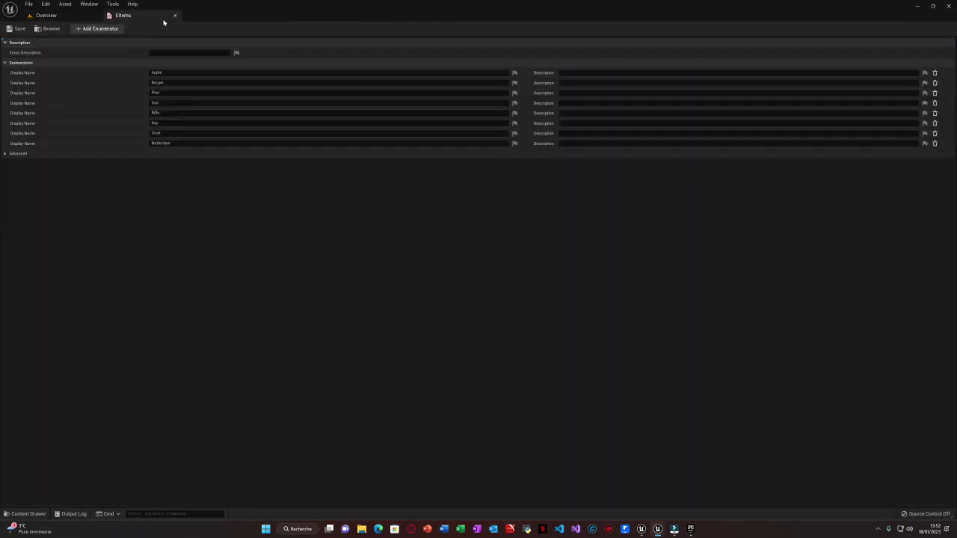
{"action": "left_click", "coordinate": [42, 16]}
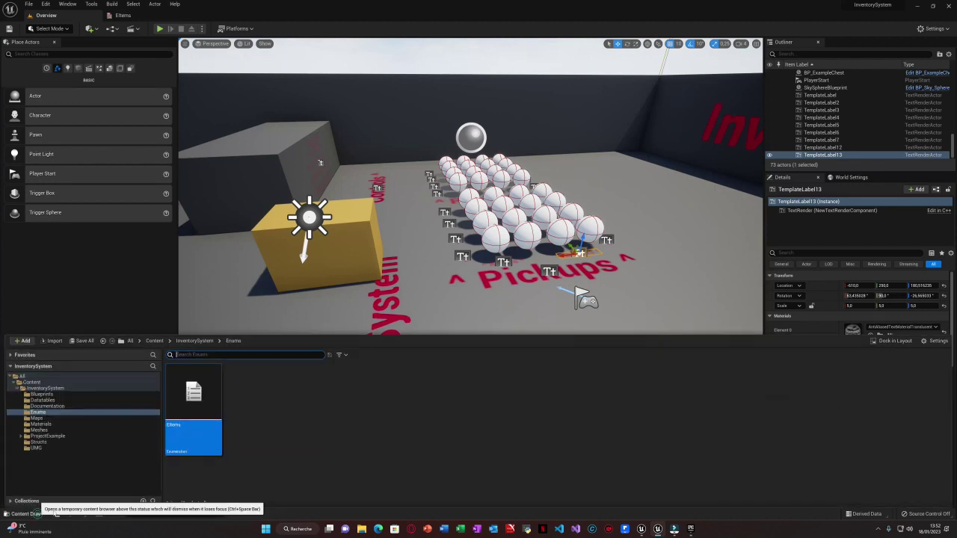
Step: Open the FChestSaveStruct structure from the InventorySystem project's Structs folder
{"action": "left_click", "coordinate": [28, 513]}
{"action": "left_click", "coordinate": [194, 341]}
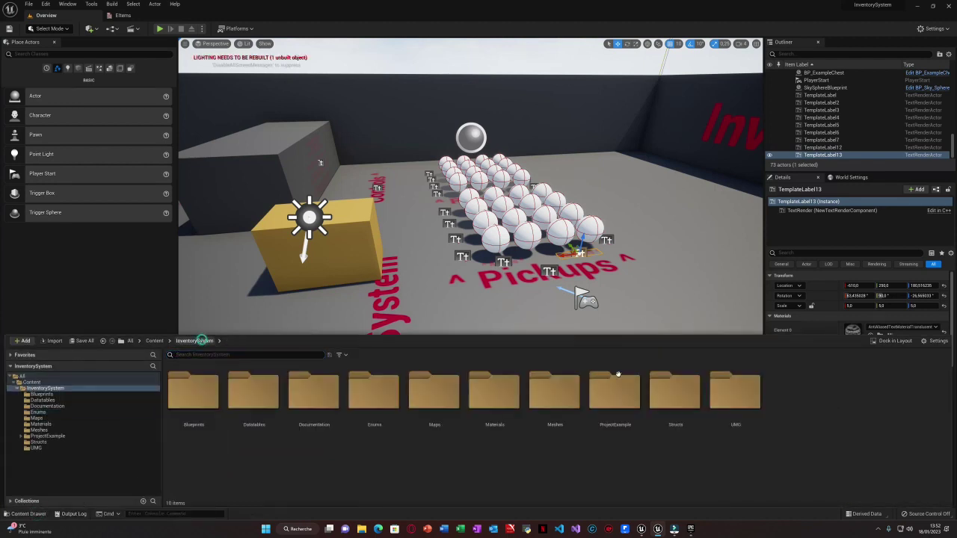
{"action": "double_click", "coordinate": [673, 408]}
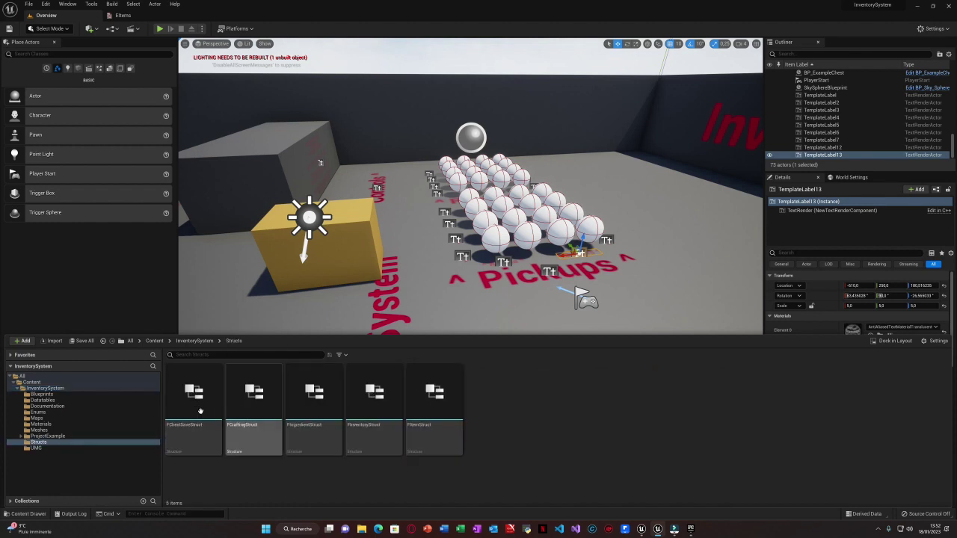
{"action": "double_click", "coordinate": [204, 407]}
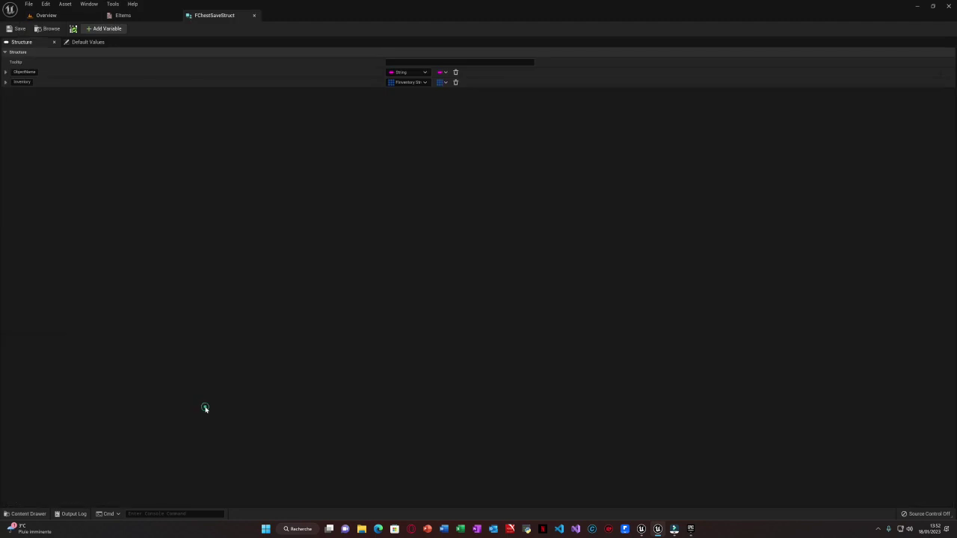
Step: Inspect the Inventory variable's type choices in FChestSaveStruct and expand the ObjectName and Inventory variable settings
{"action": "left_click", "coordinate": [424, 83]}
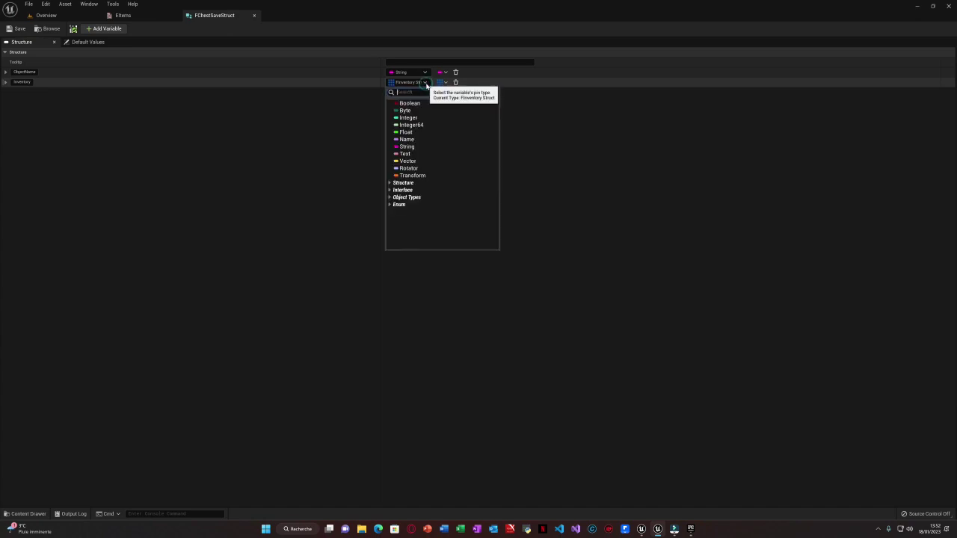
{"action": "left_click", "coordinate": [574, 120]}
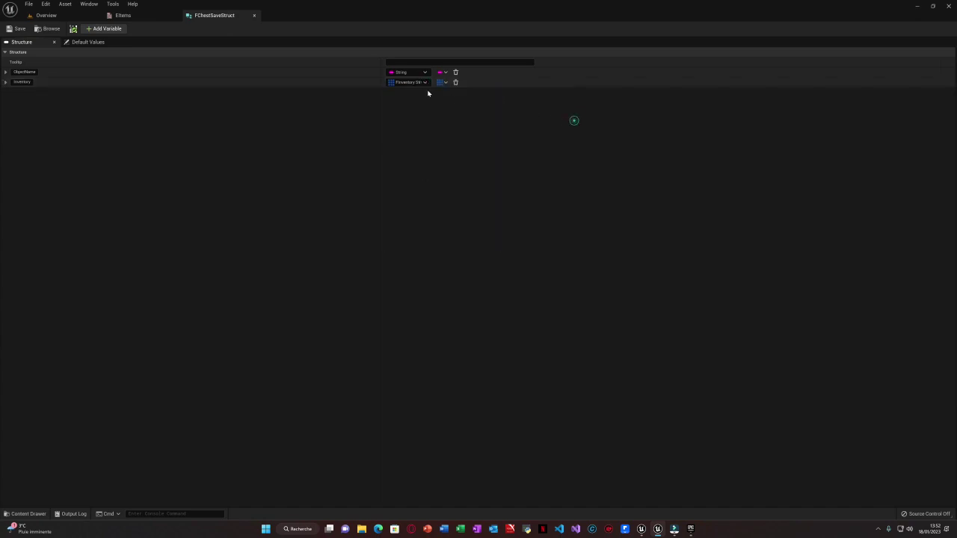
{"action": "left_click_drag", "start_coordinate": [379, 80], "coordinate": [366, 81]}
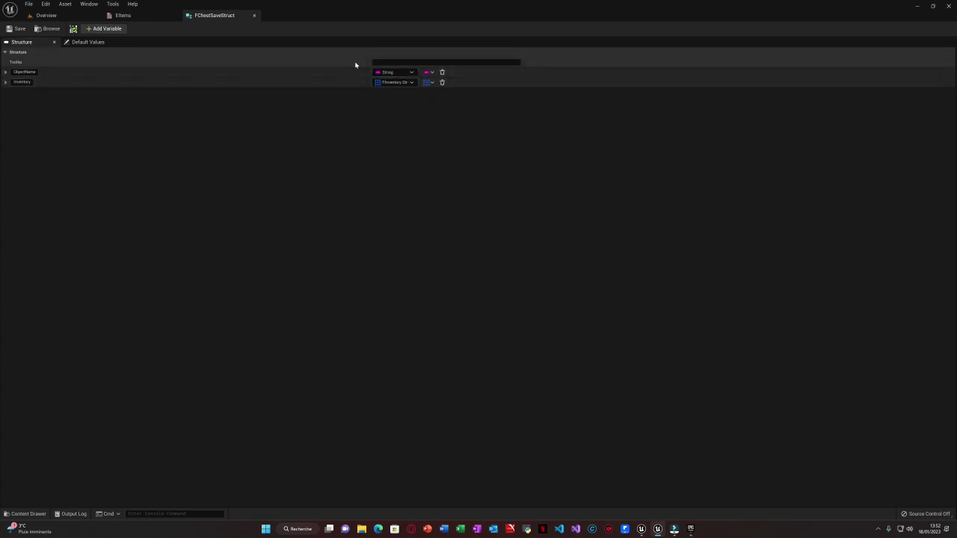
{"action": "left_click", "coordinate": [6, 72]}
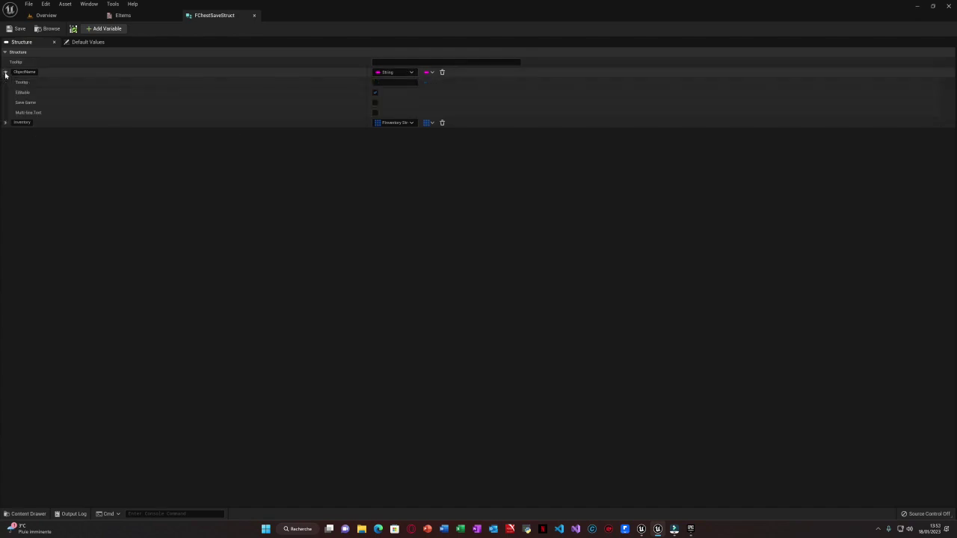
{"action": "left_click", "coordinate": [6, 124]}
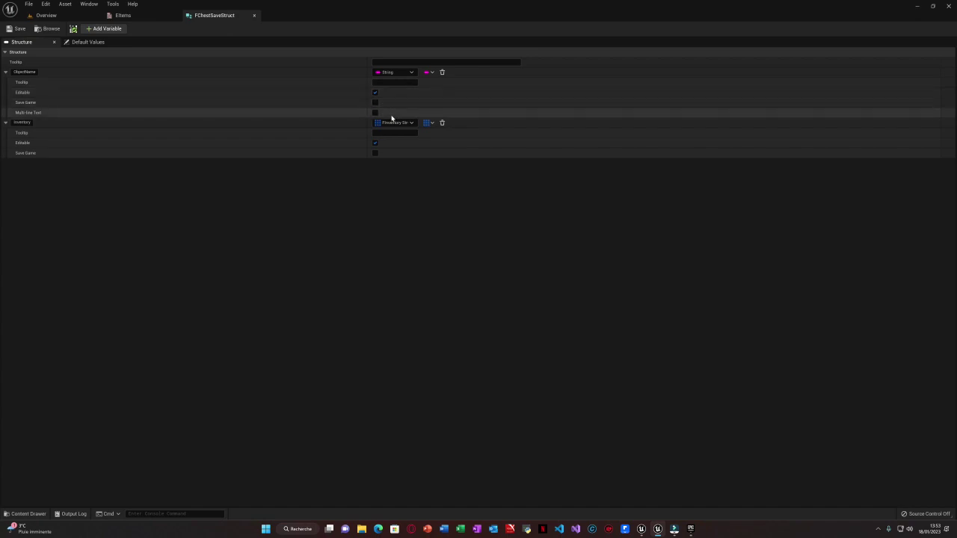
Step: Return to the Overview level, open FCraftingStruct from the Structs folder and expand its IsUnlocked and Ingredients variables
{"action": "left_click", "coordinate": [44, 15]}
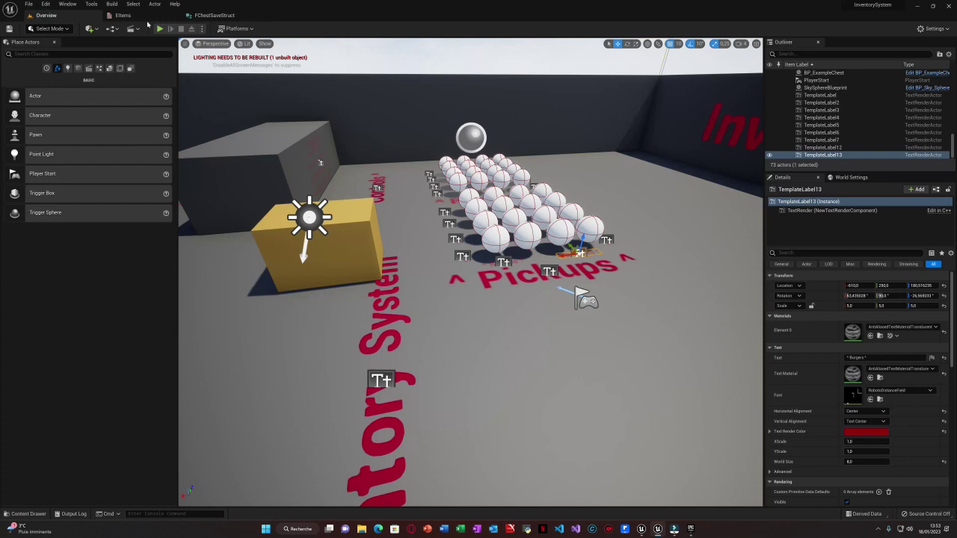
{"action": "left_click", "coordinate": [18, 515]}
{"action": "double_click", "coordinate": [259, 397]}
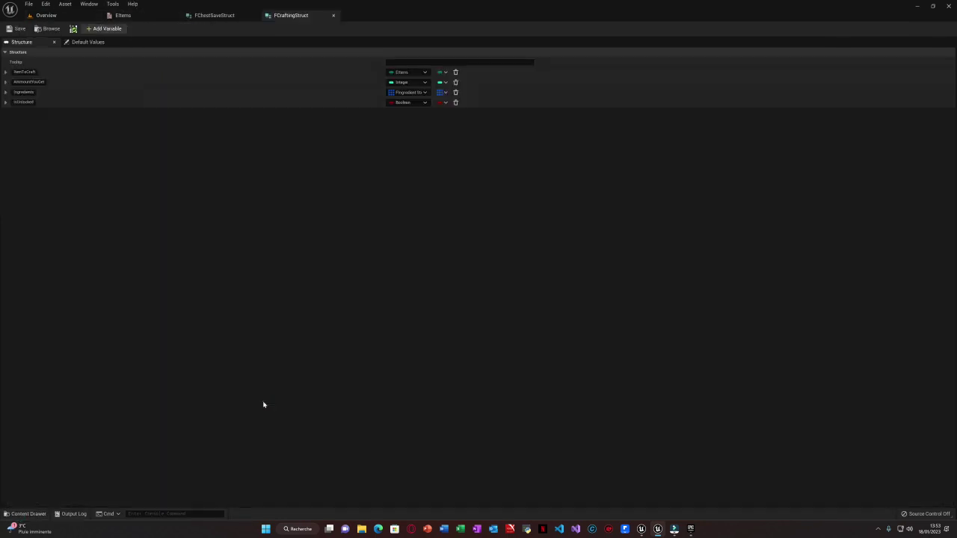
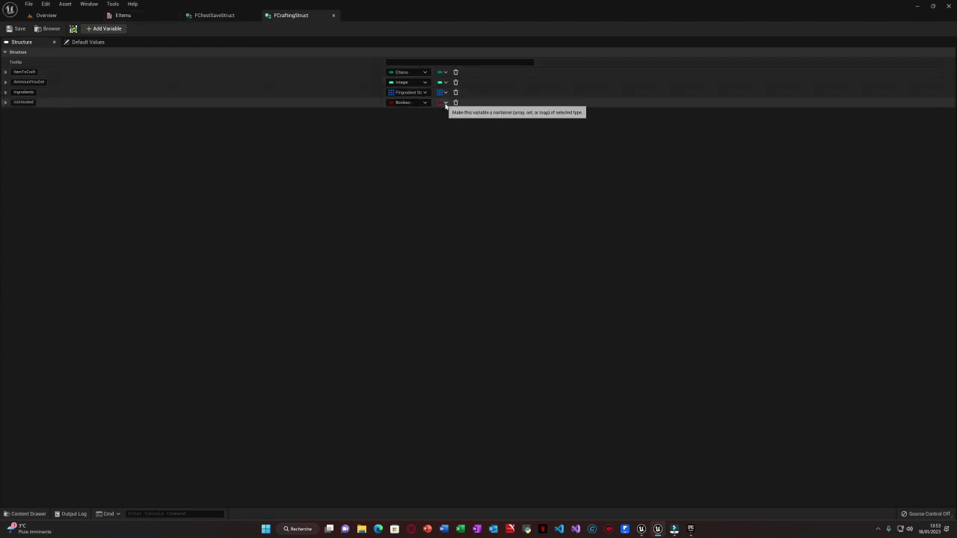
{"action": "left_click", "coordinate": [6, 103]}
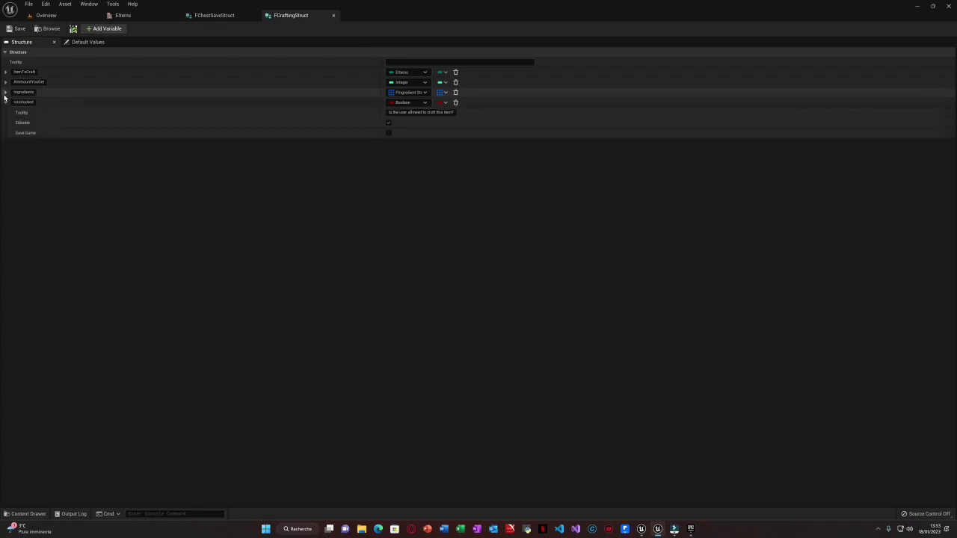
{"action": "left_click", "coordinate": [6, 92]}
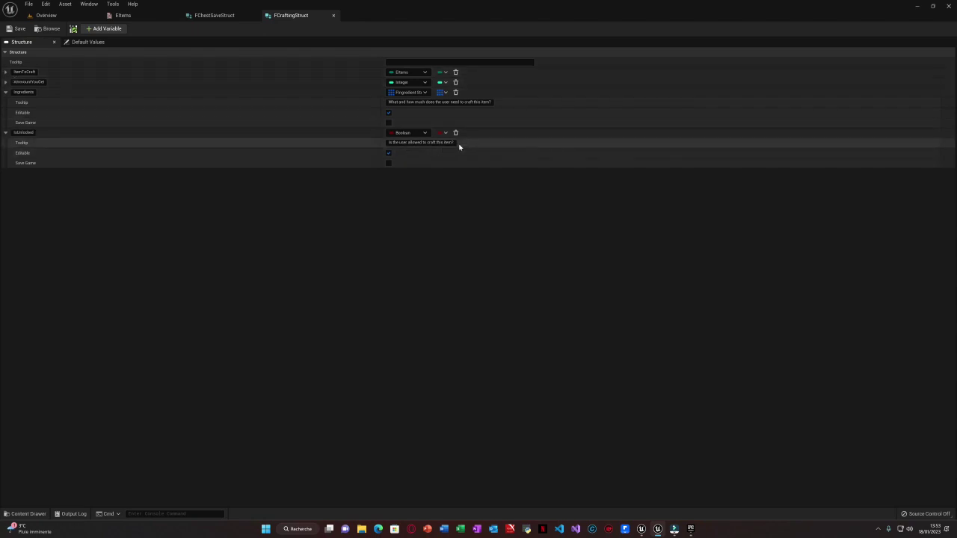
Step: View the FIngredientStruct and FInventoryStruct structures in turn, returning to the Overview level to open each from the Structs folder
{"action": "left_click", "coordinate": [64, 18]}
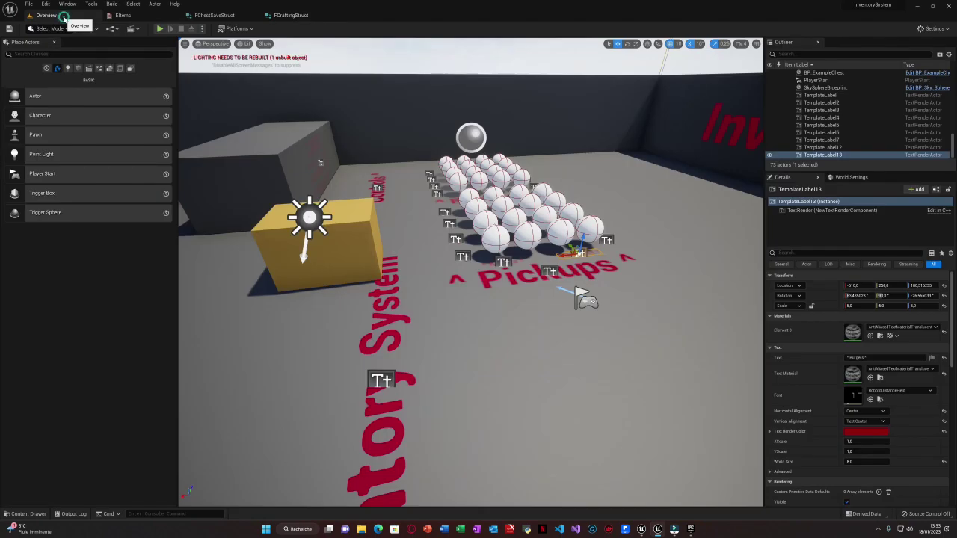
{"action": "mouse_move", "coordinate": [36, 522]}
{"action": "left_click", "coordinate": [26, 514]}
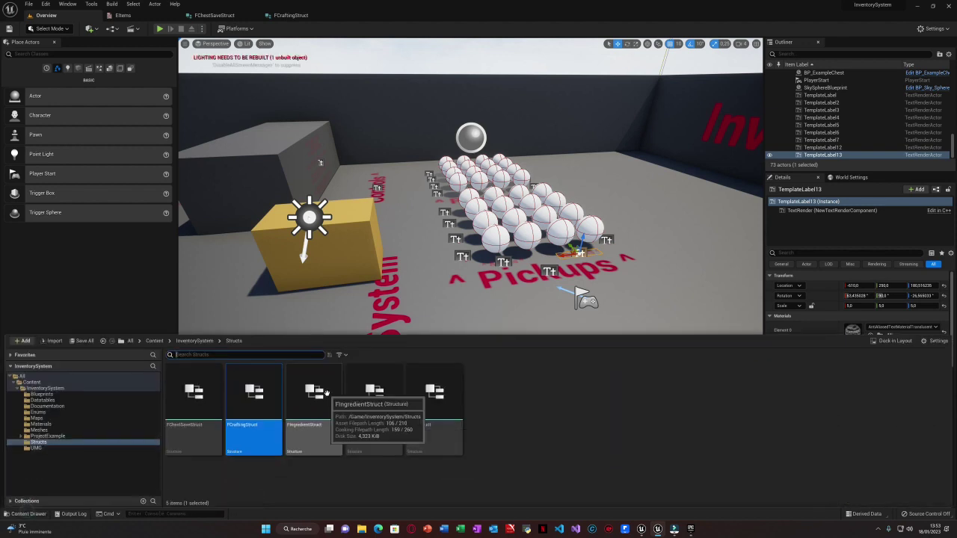
{"action": "double_click", "coordinate": [327, 393]}
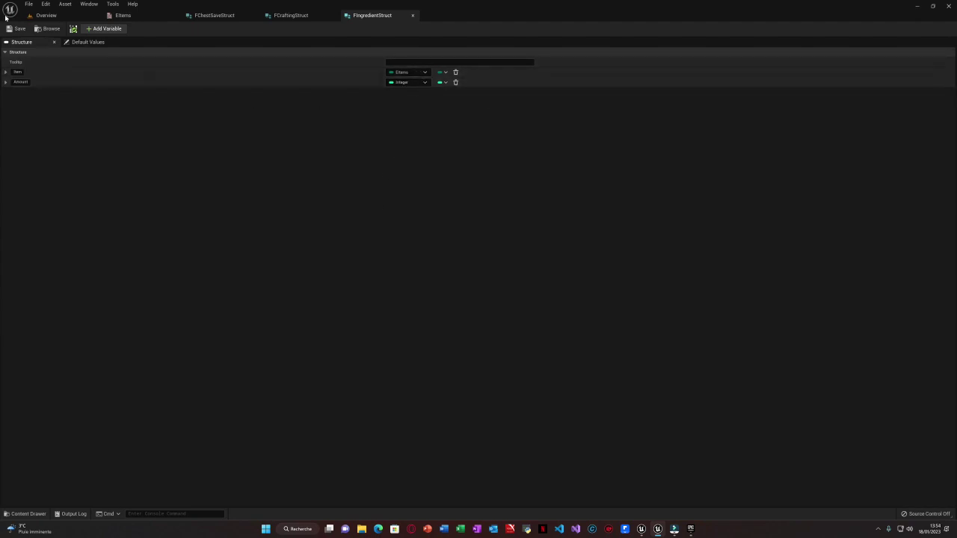
{"action": "left_click", "coordinate": [43, 14]}
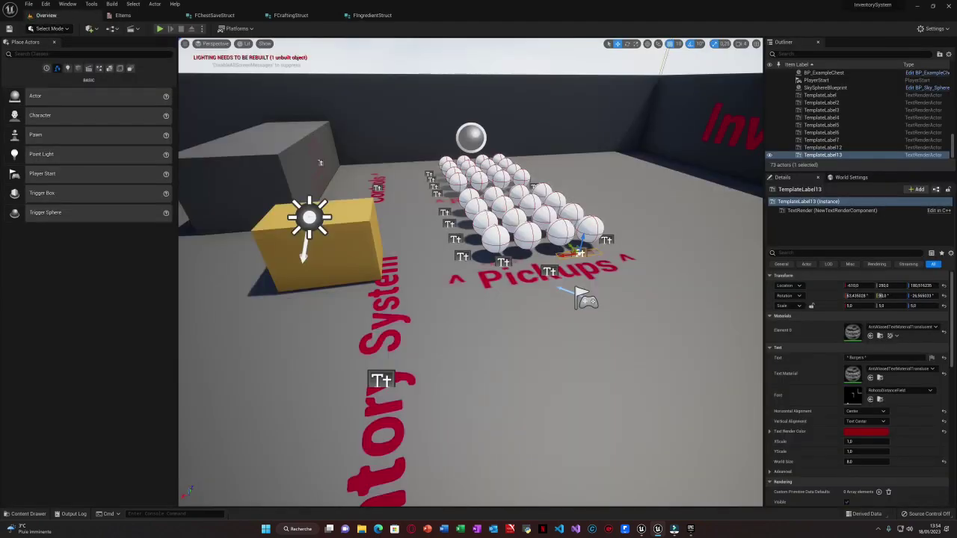
{"action": "mouse_move", "coordinate": [22, 529]}
{"action": "left_click", "coordinate": [38, 514]}
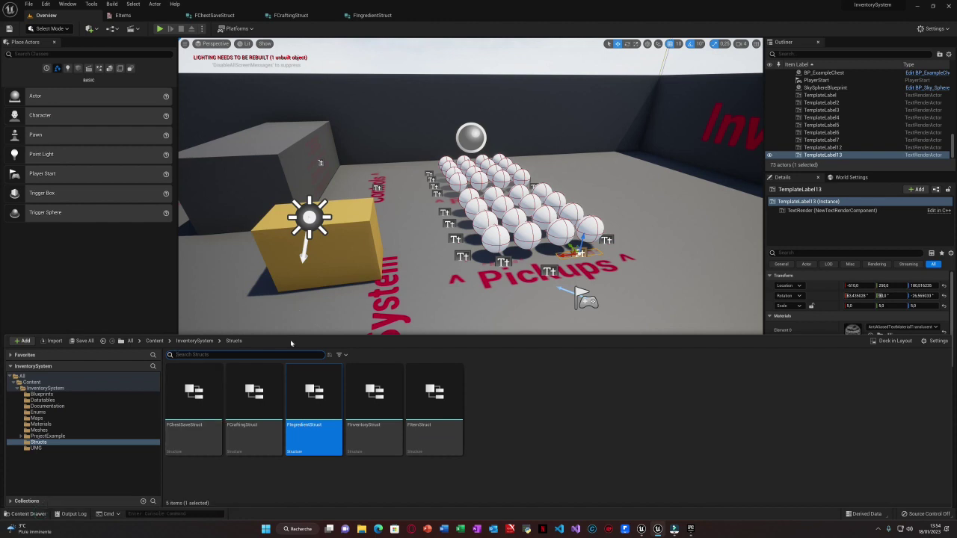
{"action": "double_click", "coordinate": [371, 408]}
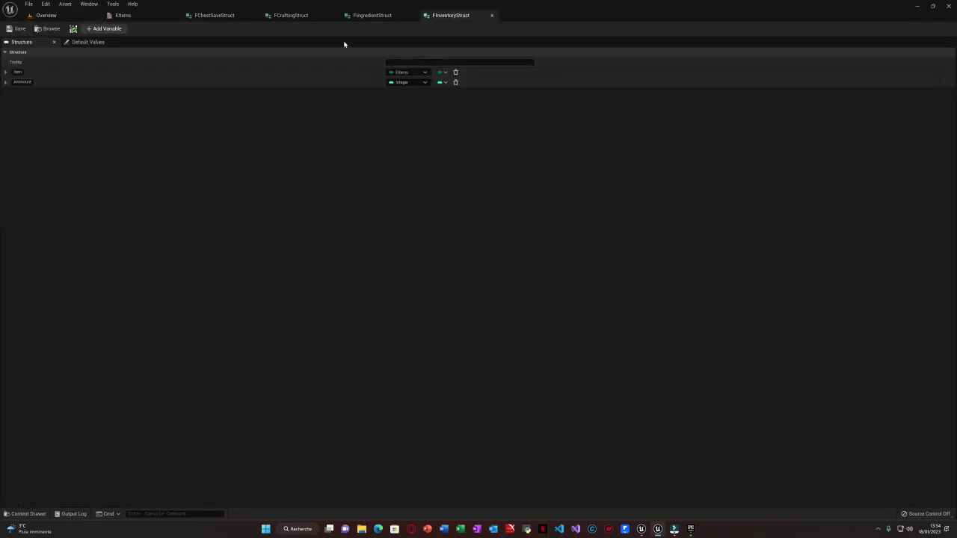
Step: Go back to the Overview level and open the FItemStruct structure from the Structs folder
{"action": "left_click", "coordinate": [45, 15]}
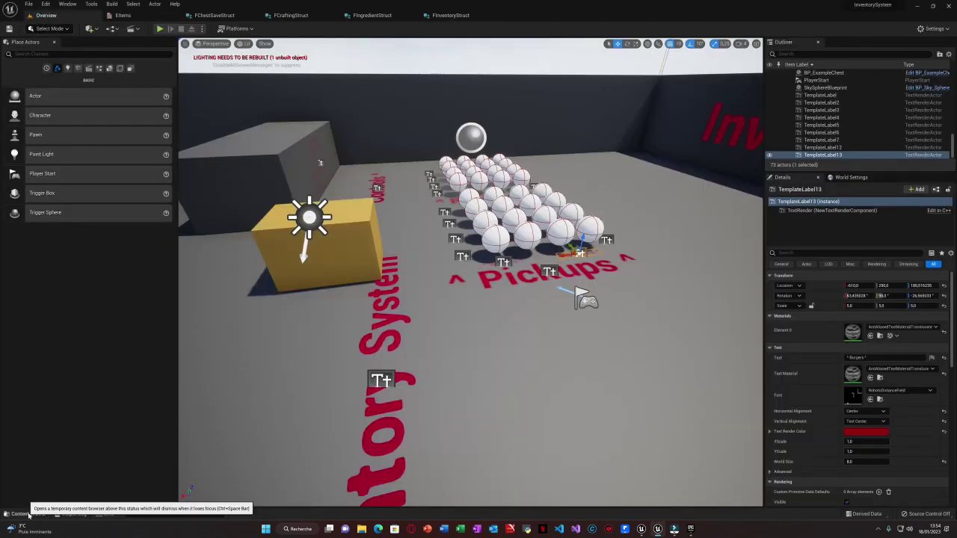
{"action": "left_click", "coordinate": [24, 514]}
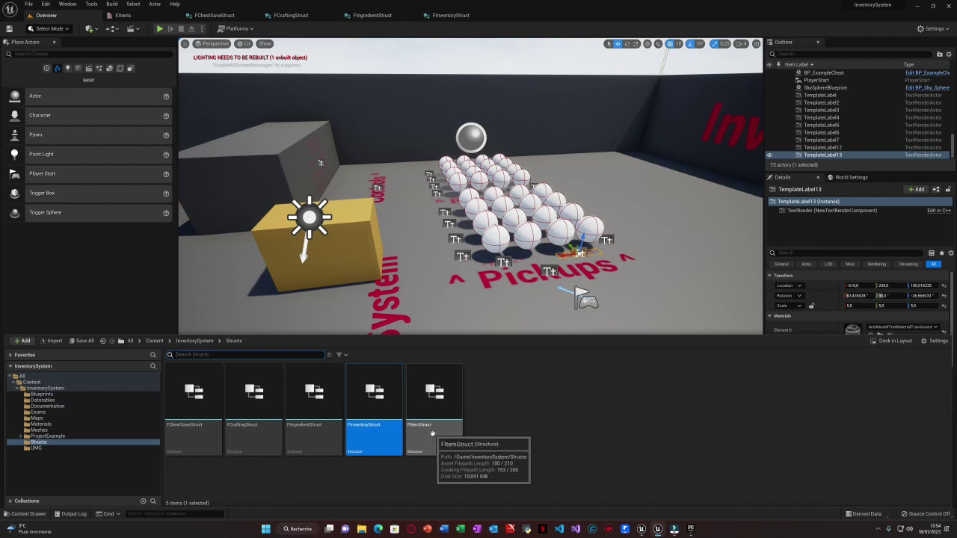
{"action": "double_click", "coordinate": [443, 415]}
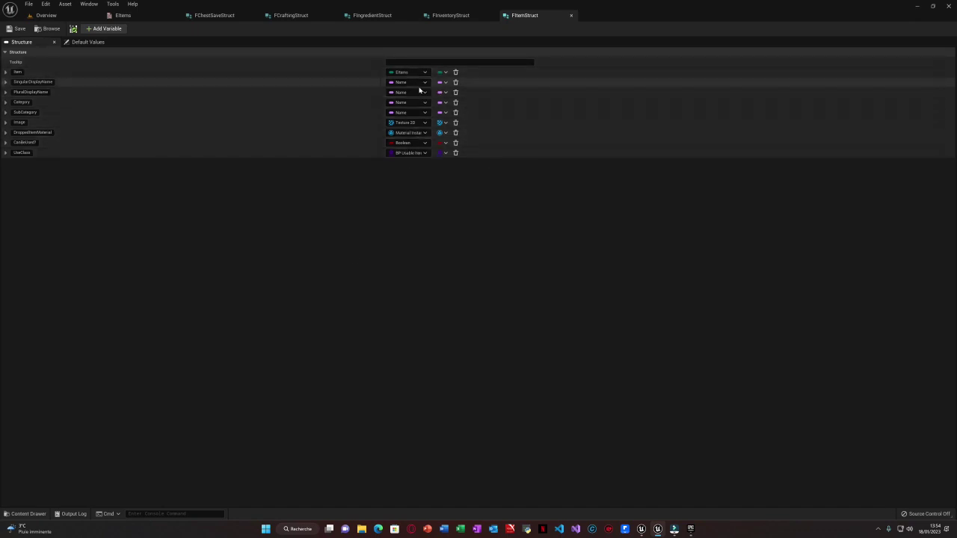
Step: Return to the Overview level and open the WBP_ChestSlot widget blueprint from the InventorySystem UMG folder
{"action": "left_click", "coordinate": [45, 15]}
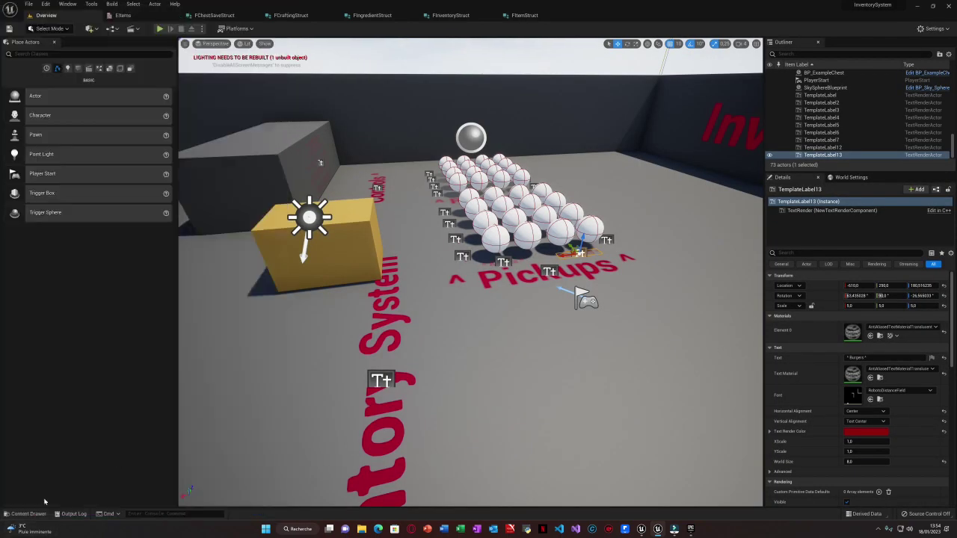
{"action": "left_click", "coordinate": [44, 514]}
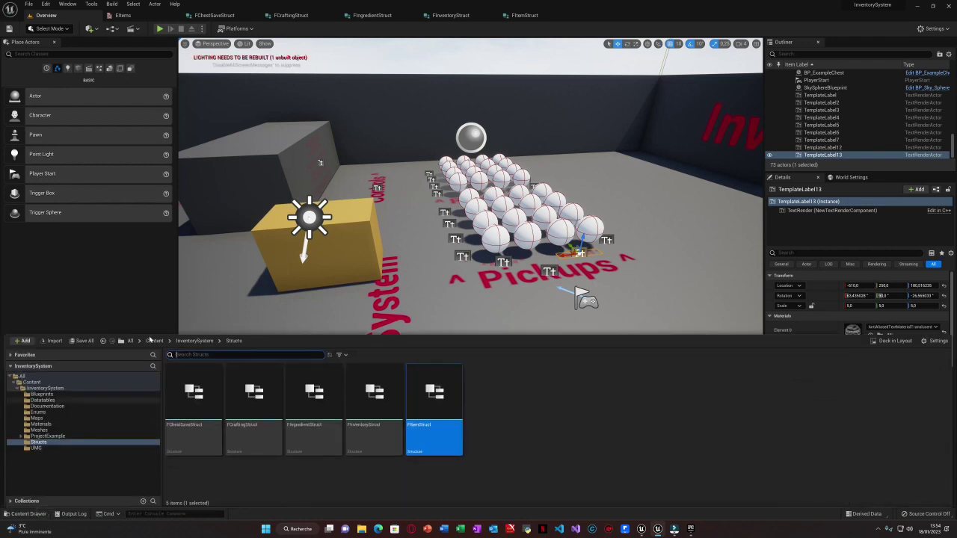
{"action": "left_click", "coordinate": [195, 341]}
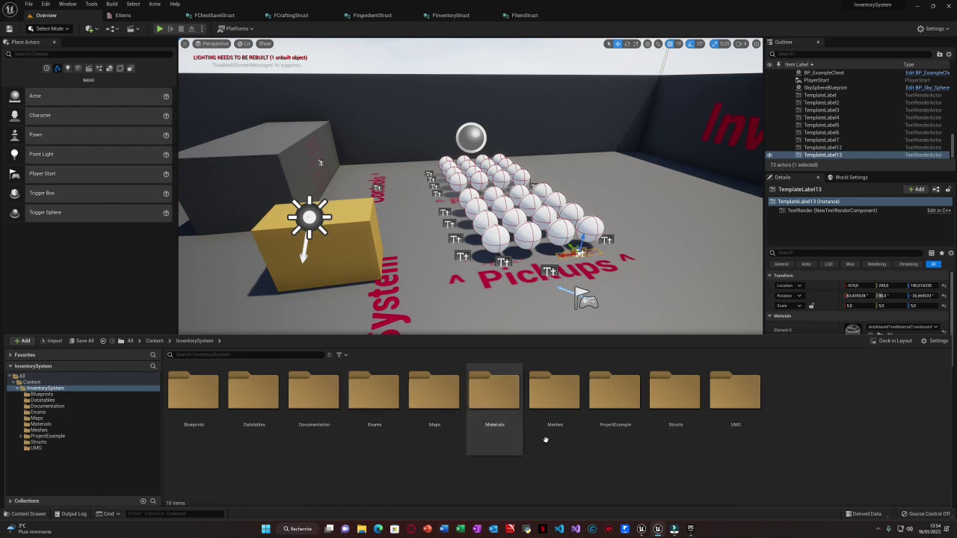
{"action": "double_click", "coordinate": [735, 411]}
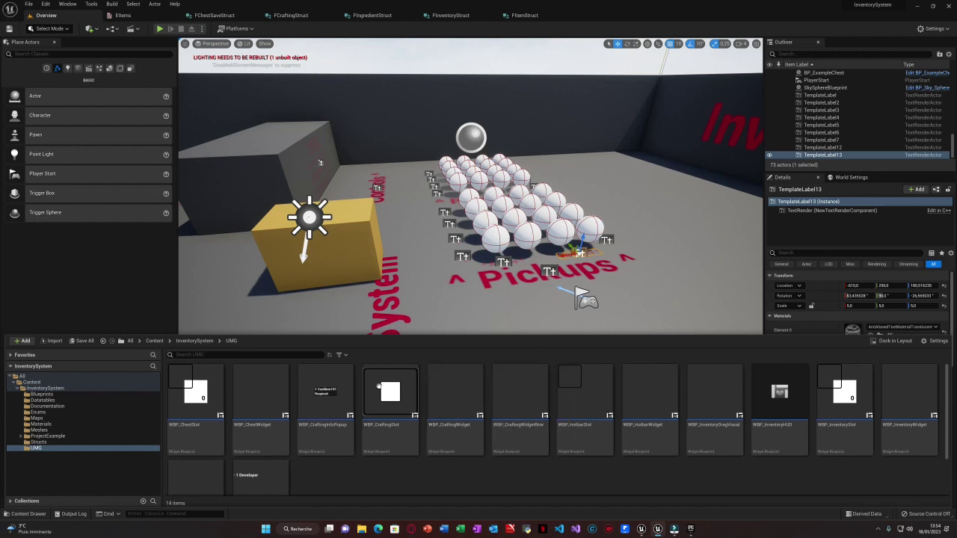
{"action": "left_click", "coordinate": [207, 408]}
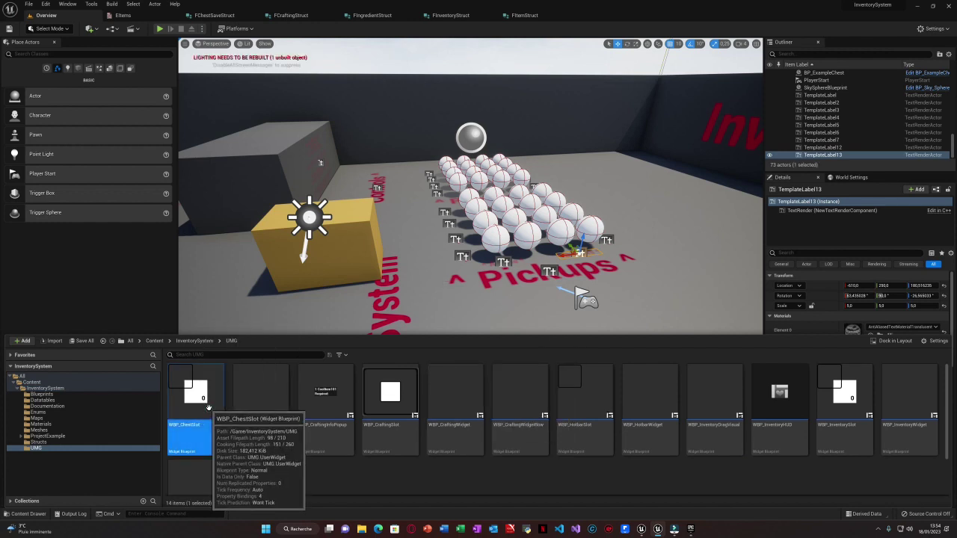
{"action": "double_click", "coordinate": [208, 407]}
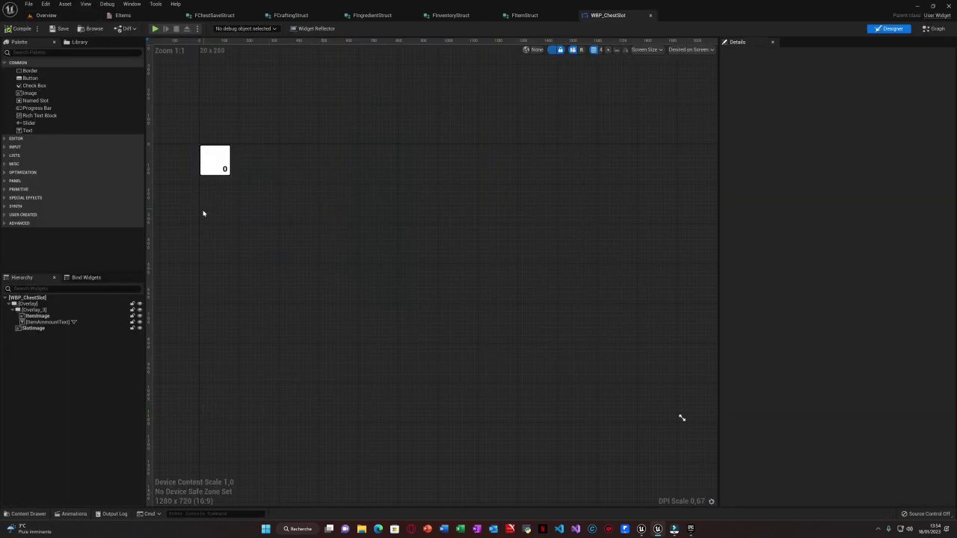
Step: Inspect the properties of the SlotImage and ItemAmmountText elements in the WBP_ChestSlot design
{"action": "right_click_drag", "start_coordinate": [211, 226], "coordinate": [336, 267]}
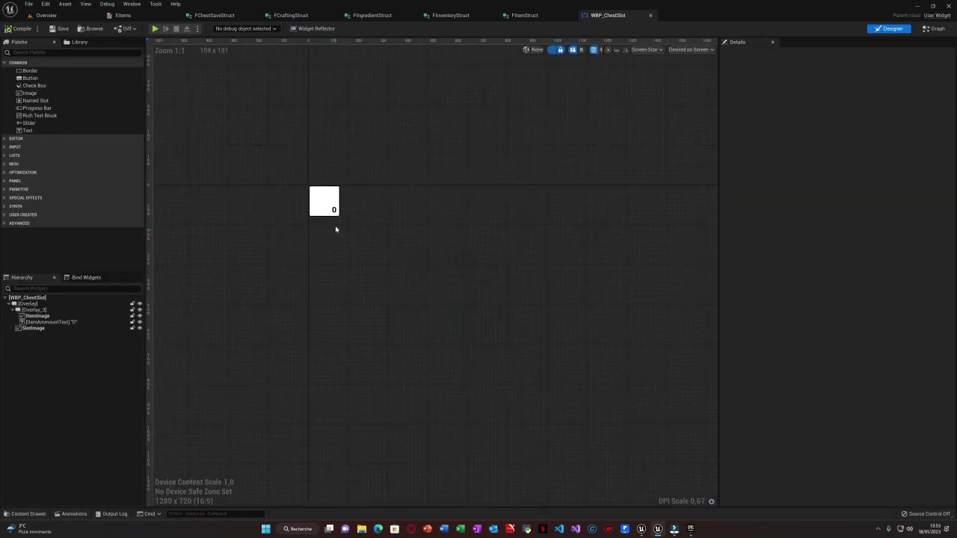
{"action": "left_click", "coordinate": [317, 203]}
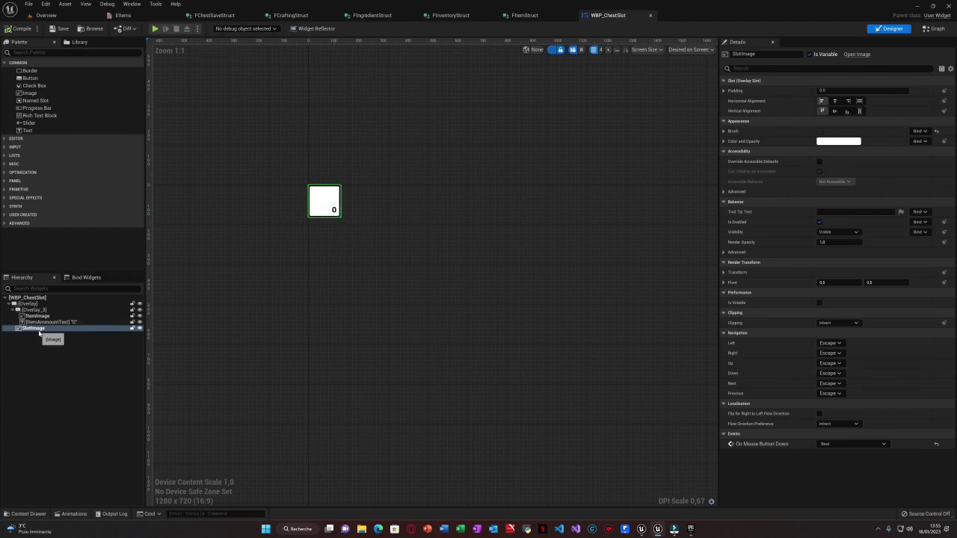
{"action": "left_click", "coordinate": [84, 322]}
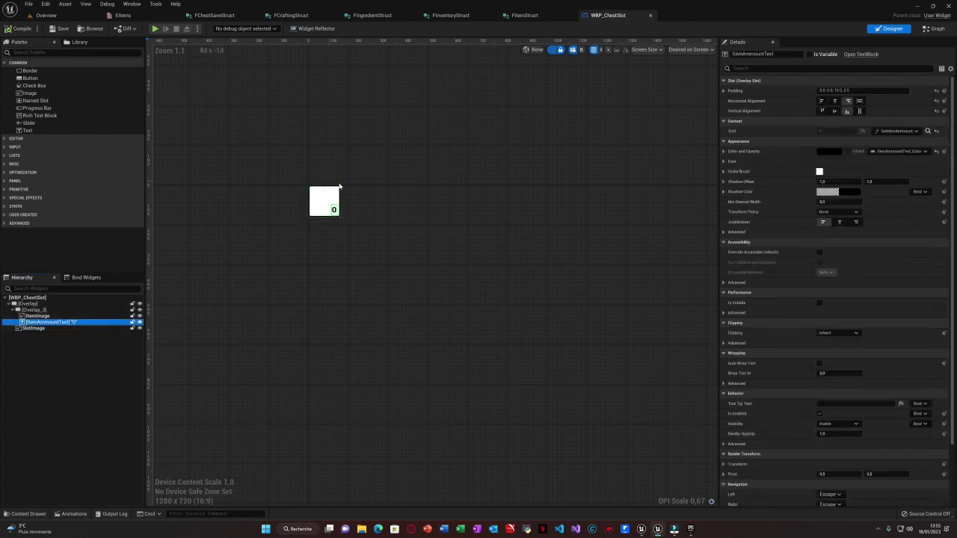
Step: Show the WBP_ChestSlot graph with the On Drag Detected function and expand the Mouse function category
{"action": "left_click", "coordinate": [940, 29]}
{"action": "scroll", "coordinate": [534, 321], "scroll_direction": "down", "scroll_amount": 4}
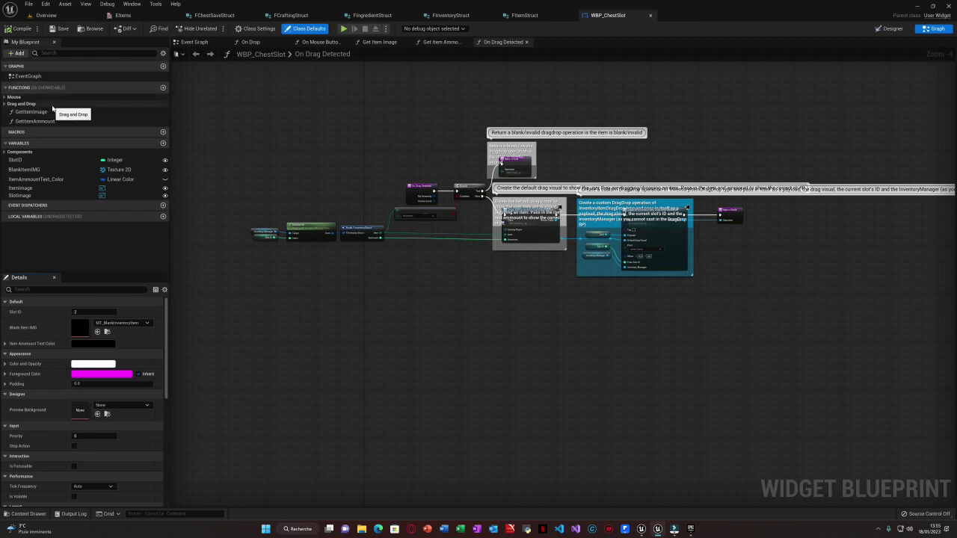
{"action": "left_click", "coordinate": [11, 98]}
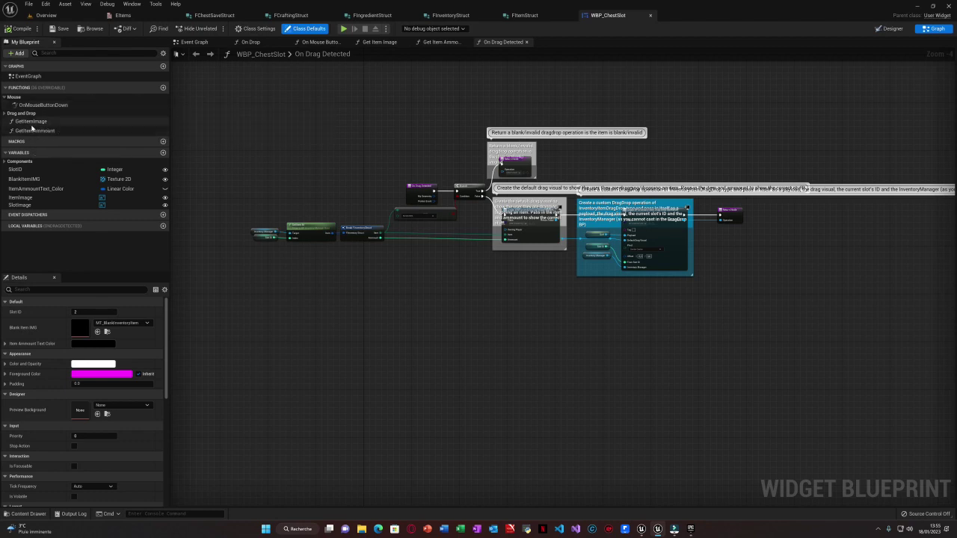
Step: Shift the Slot ID node slightly downward beneath the Inventory Manager node in the On Drag Detected graph
{"action": "scroll", "coordinate": [424, 282], "scroll_direction": "up", "scroll_amount": 3}
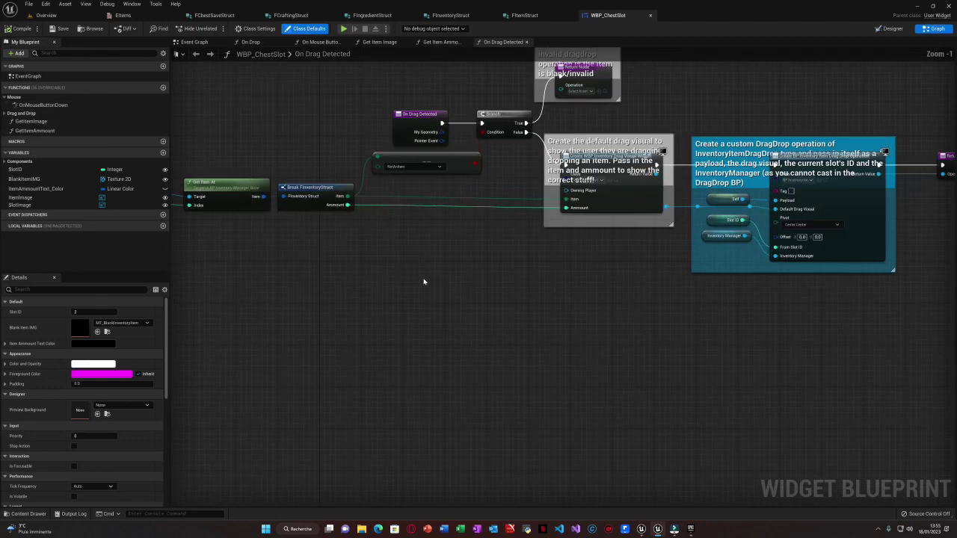
{"action": "scroll", "coordinate": [423, 282], "scroll_direction": "up", "scroll_amount": 1}
{"action": "right_click_drag", "start_coordinate": [394, 261], "coordinate": [546, 351]}
{"action": "left_click_drag", "start_coordinate": [268, 287], "coordinate": [269, 293]}
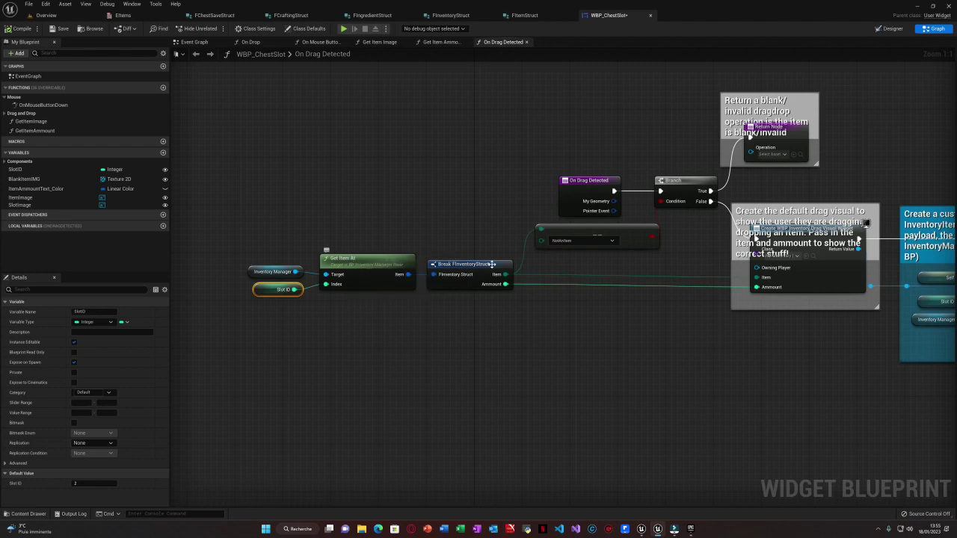
Step: Move the blank/invalid dragdrop comment with its Return Node slightly up and right, and enlarge the box so its text clears the node
{"action": "right_click_drag", "start_coordinate": [638, 311], "coordinate": [302, 328]}
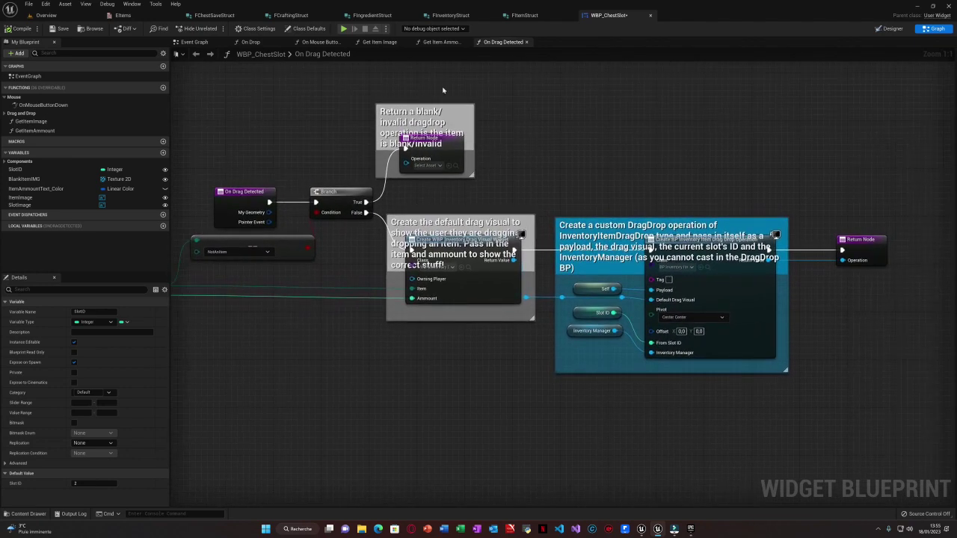
{"action": "left_click_drag", "start_coordinate": [469, 119], "coordinate": [493, 107]}
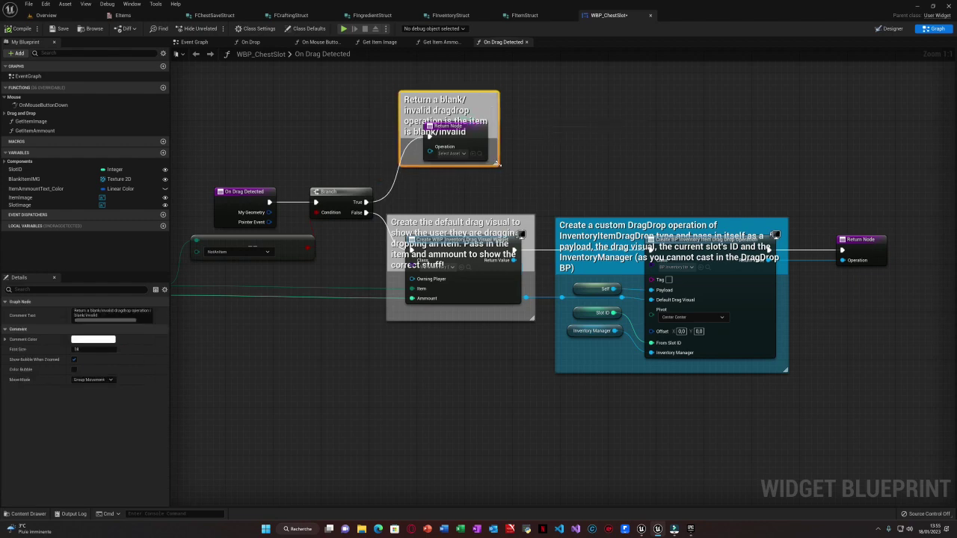
{"action": "left_click_drag", "start_coordinate": [498, 163], "coordinate": [573, 180]}
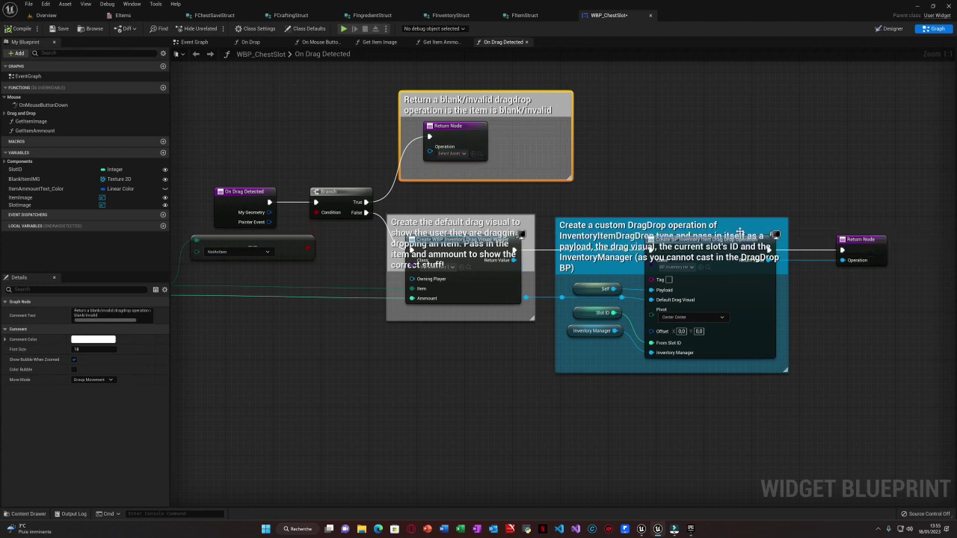
Step: Enlarge the blue custom DragDrop comment box and lower the Create BP Inventory Item Drag Drop Operation node below its text
{"action": "left_click", "coordinate": [741, 222]}
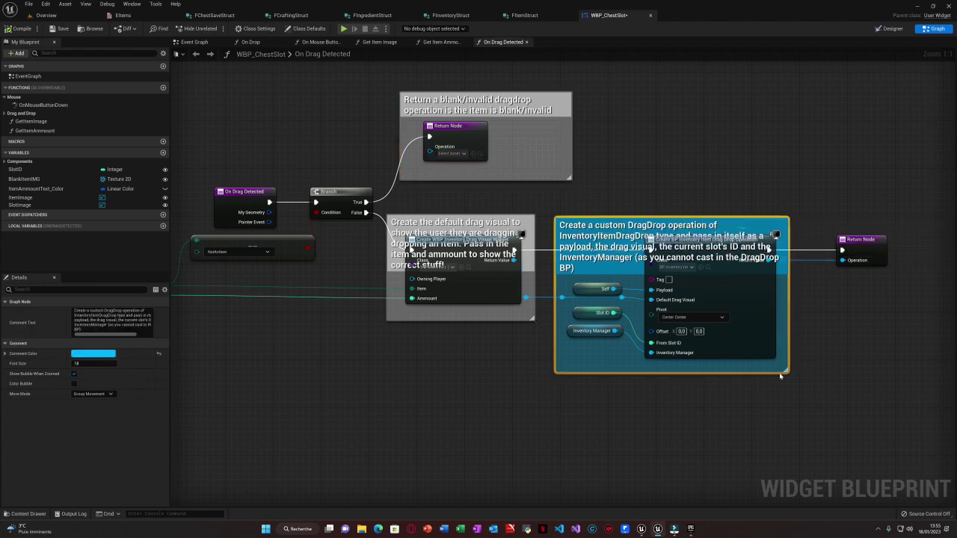
{"action": "left_click_drag", "start_coordinate": [786, 370], "coordinate": [815, 460]}
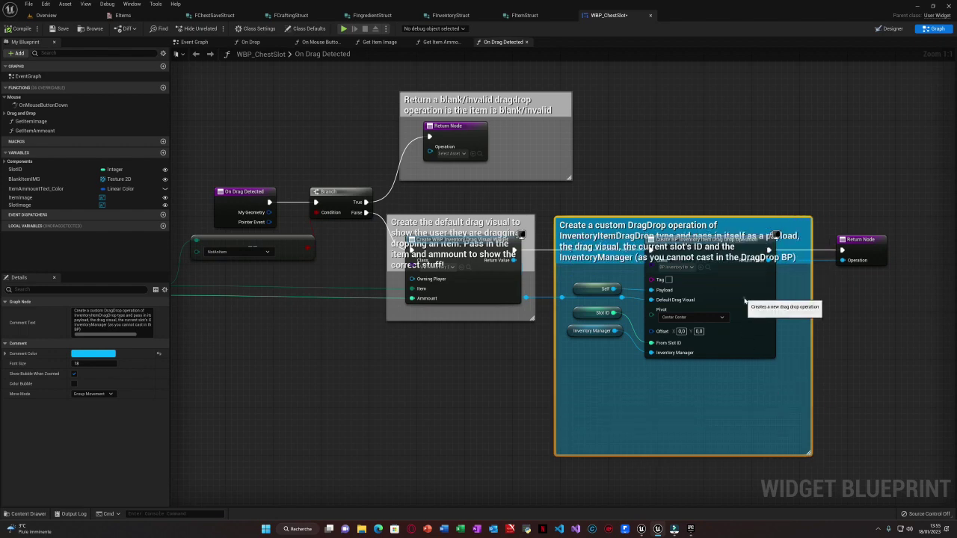
{"action": "left_click_drag", "start_coordinate": [742, 302], "coordinate": [765, 342]}
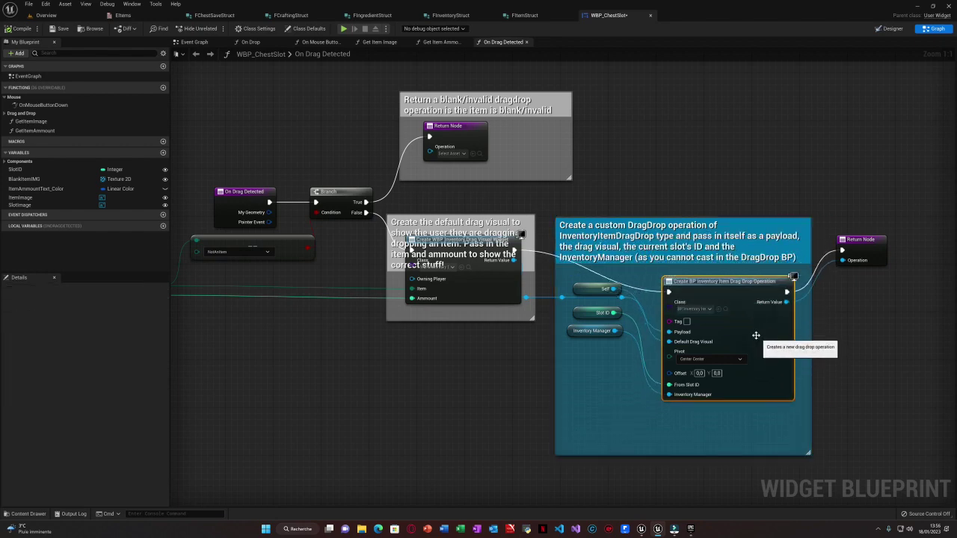
Step: Extend the default drag visual comment box downward and lower the Create WBP Inventory Drag Visual Widget node beneath its text
{"action": "left_click", "coordinate": [489, 319]}
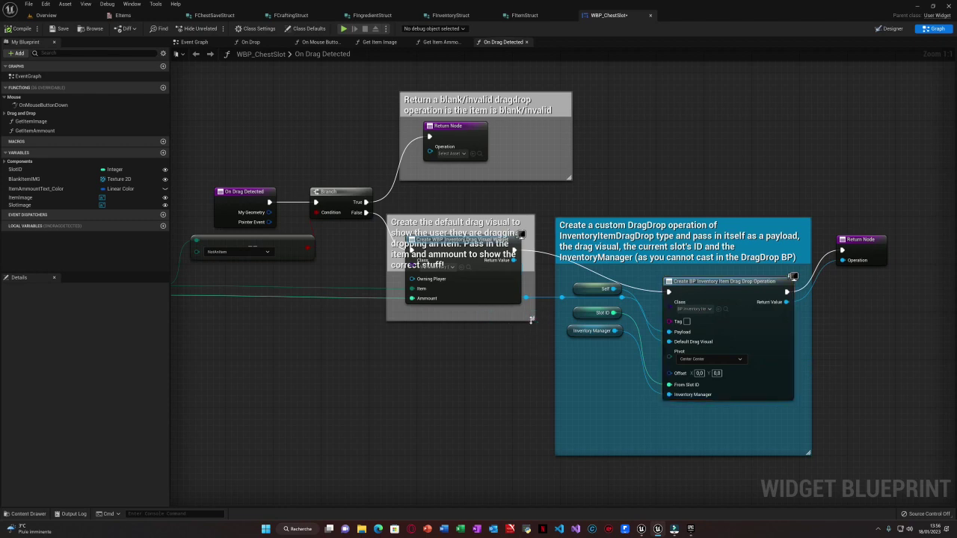
{"action": "left_click_drag", "start_coordinate": [531, 320], "coordinate": [533, 418]}
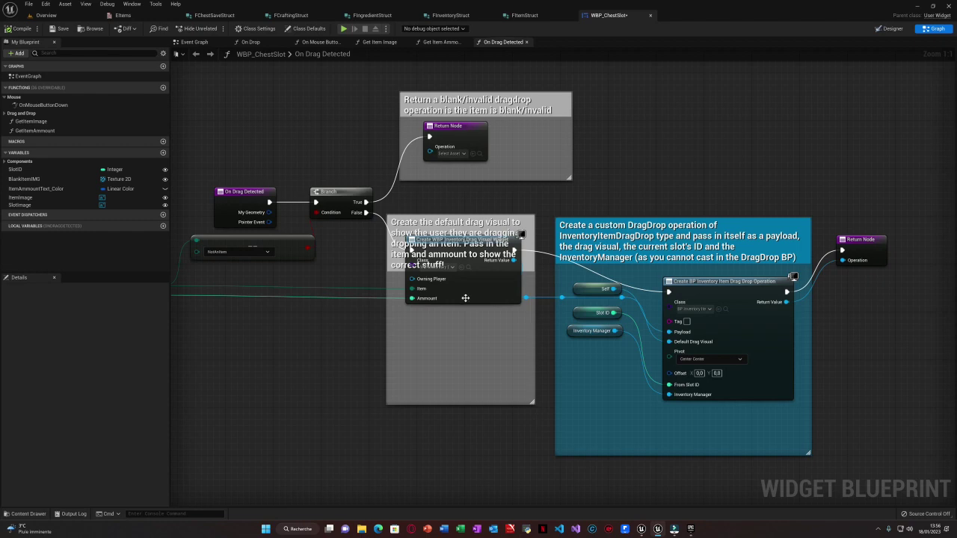
{"action": "left_click_drag", "start_coordinate": [465, 296], "coordinate": [462, 360]}
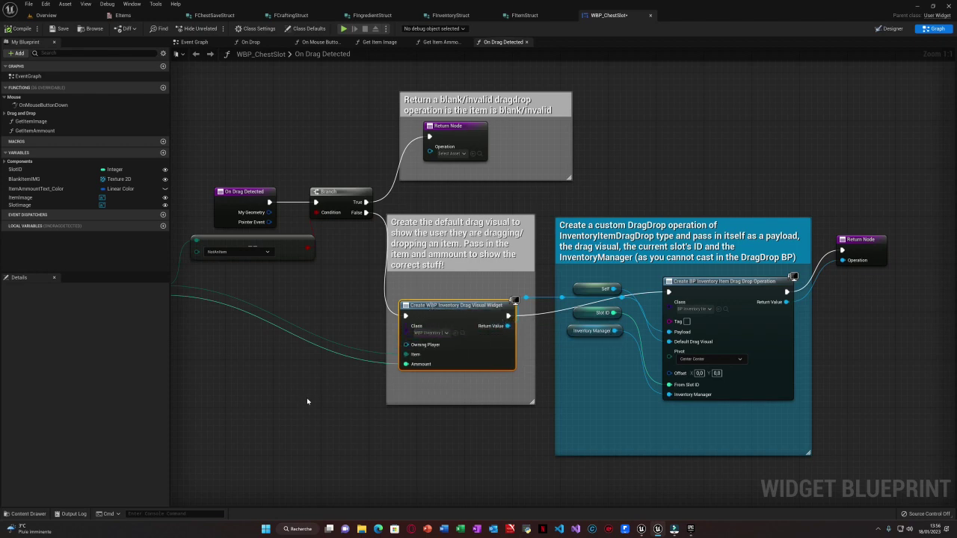
{"action": "scroll", "coordinate": [312, 393], "scroll_direction": "down", "scroll_amount": 4}
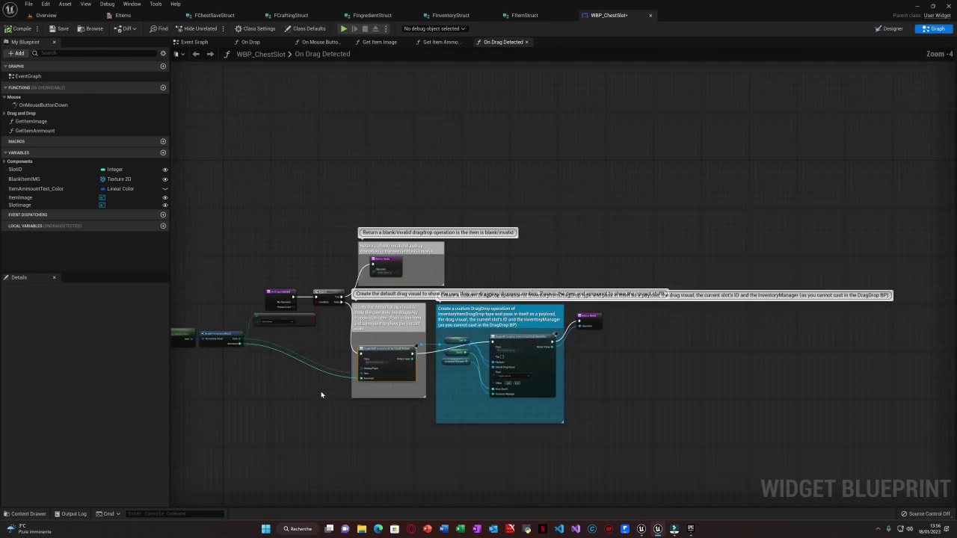
{"action": "scroll", "coordinate": [522, 287], "scroll_direction": "up", "scroll_amount": 3}
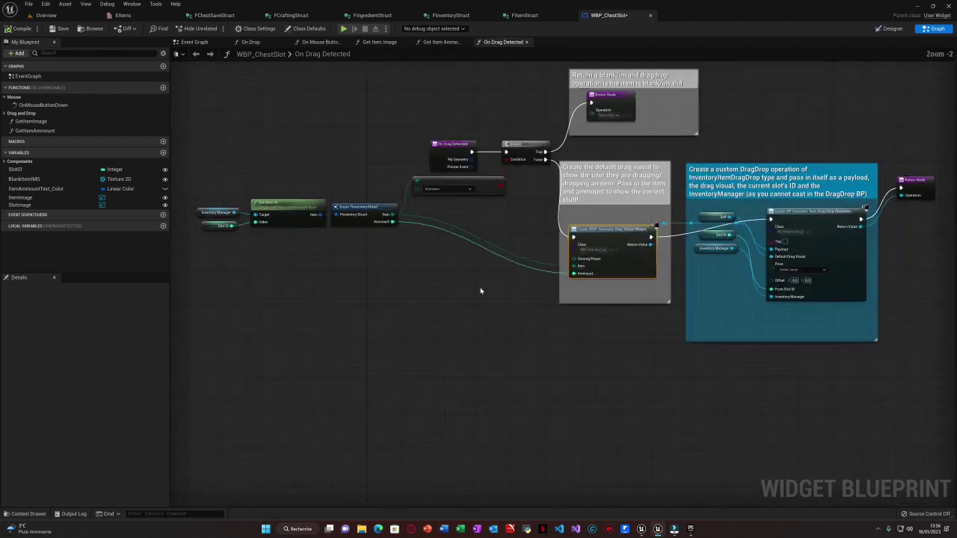
{"action": "scroll", "coordinate": [483, 291], "scroll_direction": "down", "scroll_amount": 1}
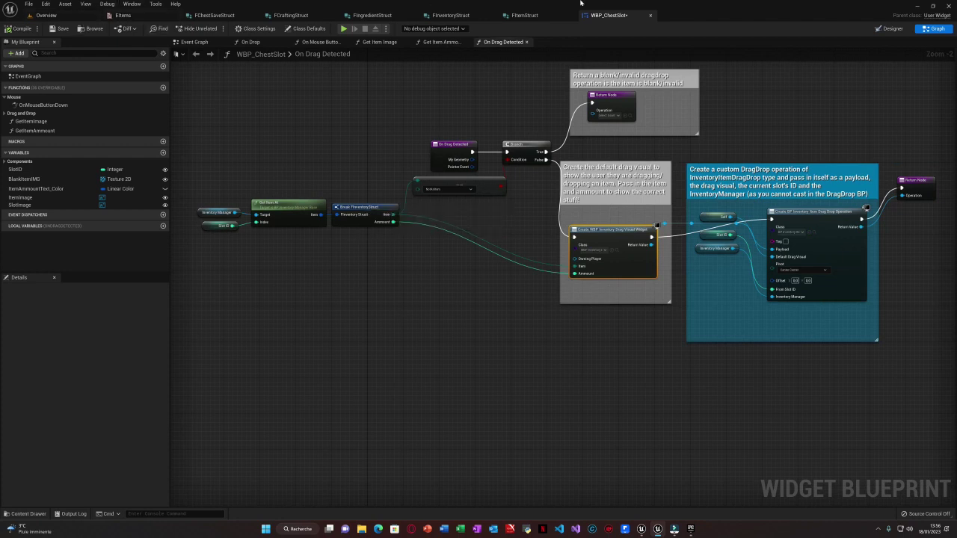
Step: Close WBP_ChestSlot, FItemStruct, FInventoryStruct, FIngredientStruct, FCraftingStruct, FChestSaveStruct and EItems, leaving only the Overview level open
{"action": "left_click", "coordinate": [649, 16]}
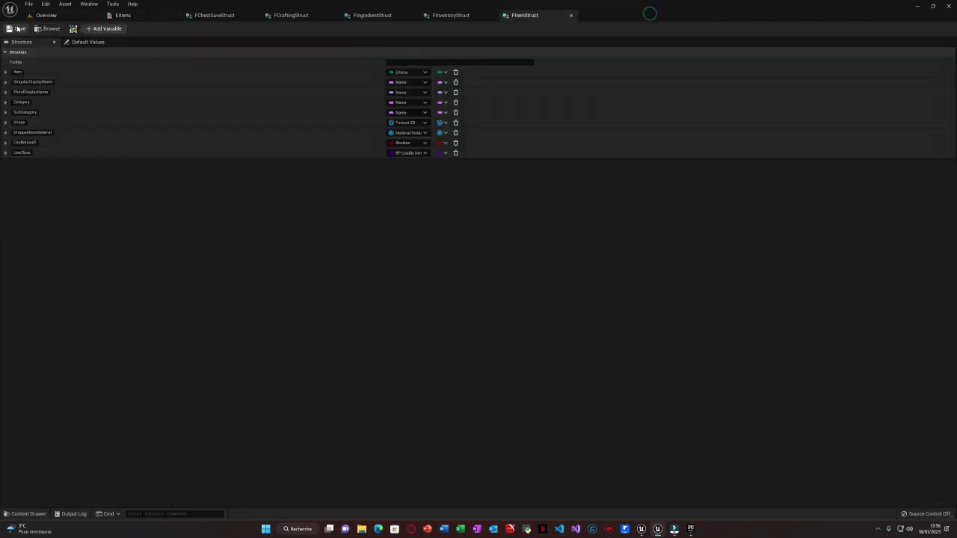
{"action": "left_click", "coordinate": [572, 15]}
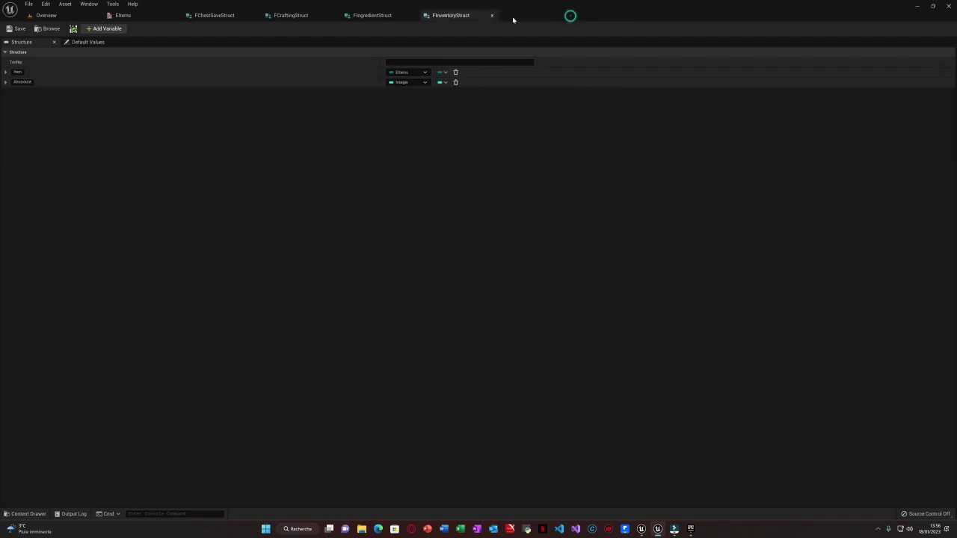
{"action": "left_click", "coordinate": [492, 16]}
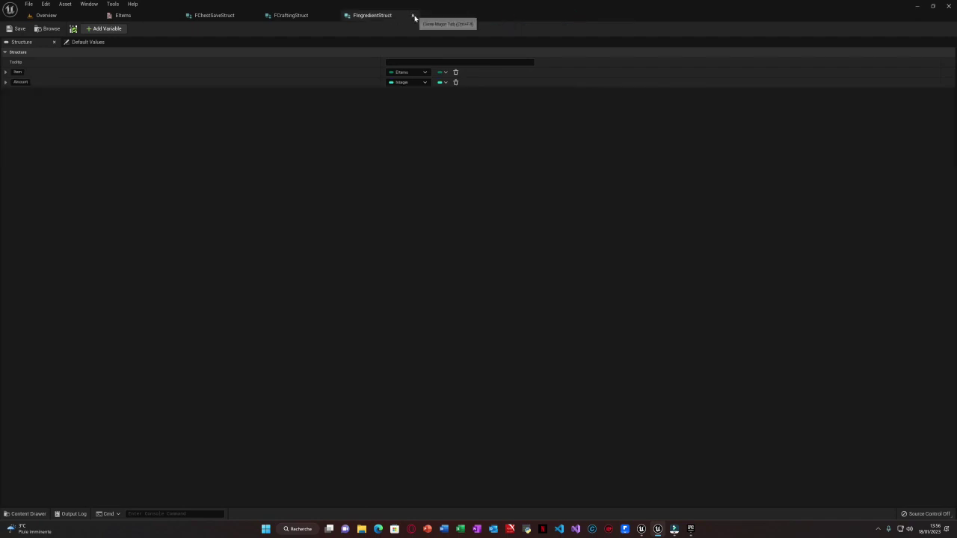
{"action": "left_click", "coordinate": [412, 16]}
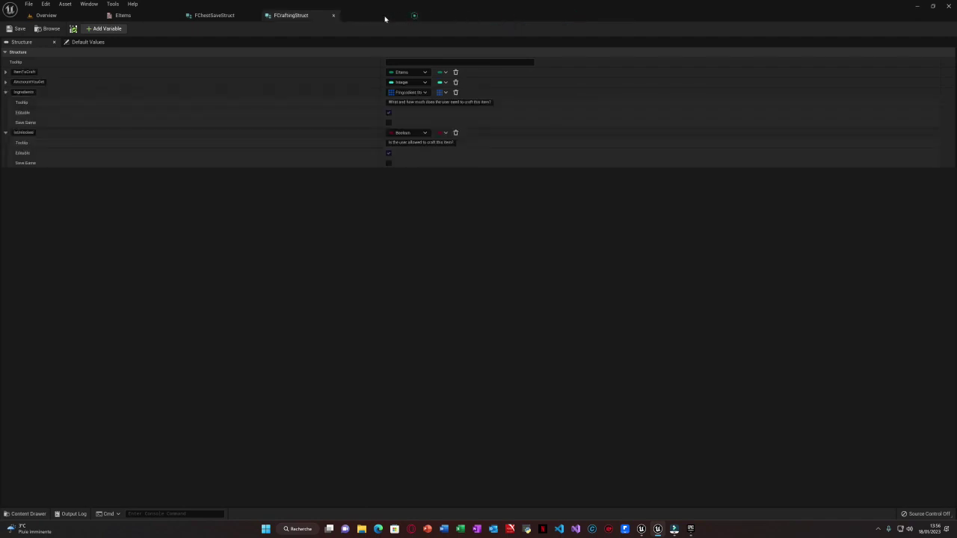
{"action": "left_click", "coordinate": [334, 16]}
{"action": "left_click", "coordinate": [255, 15]}
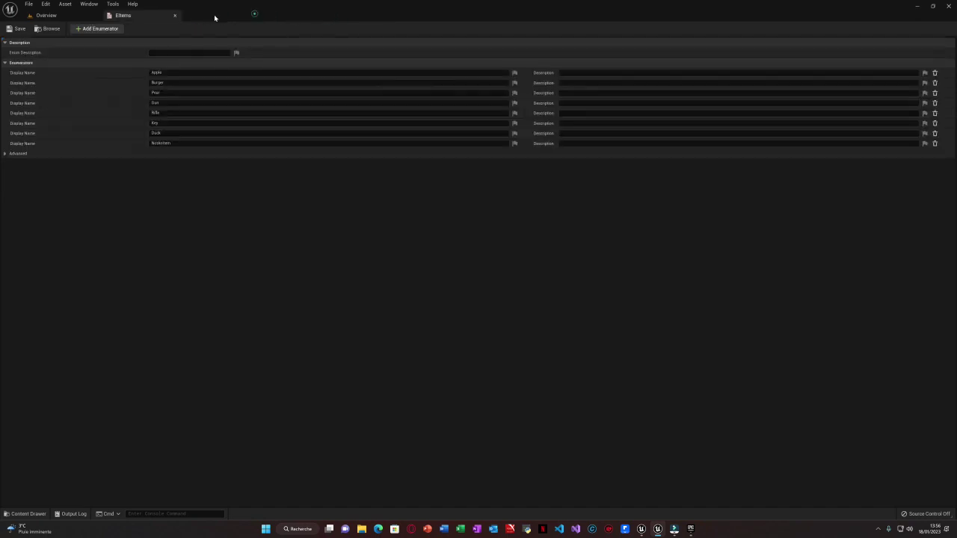
{"action": "left_click", "coordinate": [175, 16]}
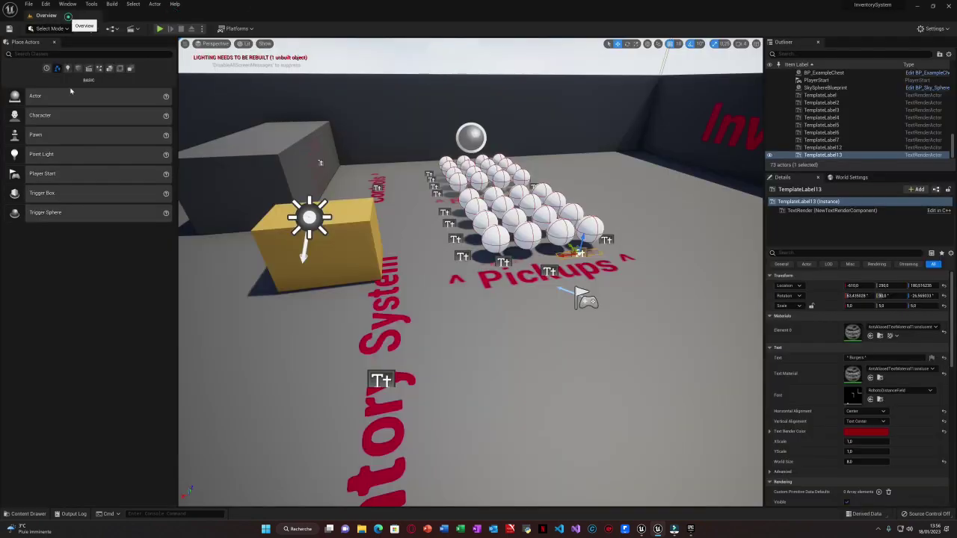
Step: Open the WBP_ChestWidget widget blueprint from the UMG folder and show its Event Graph
{"action": "left_click", "coordinate": [30, 514]}
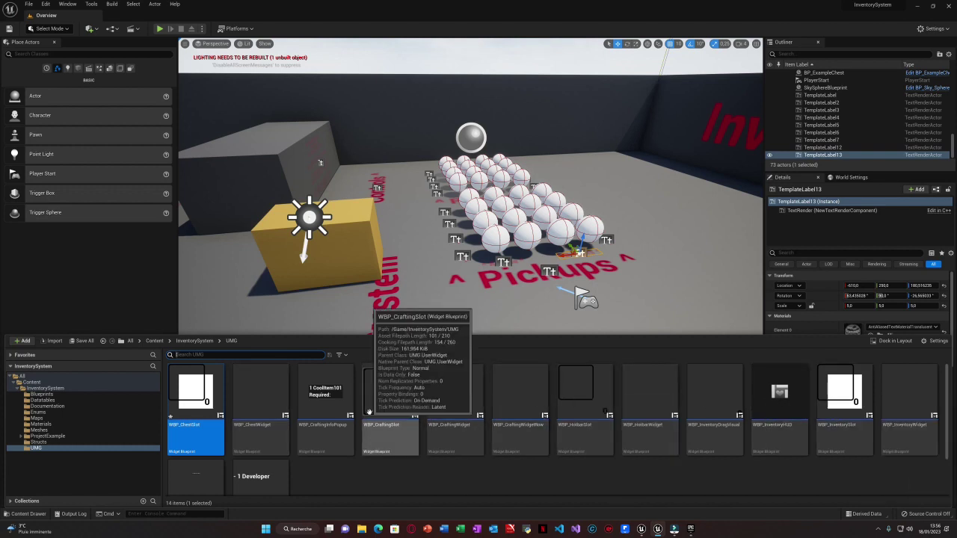
{"action": "scroll", "coordinate": [378, 410], "scroll_direction": "down", "scroll_amount": 1}
{"action": "scroll", "coordinate": [331, 412], "scroll_direction": "up", "scroll_amount": 1}
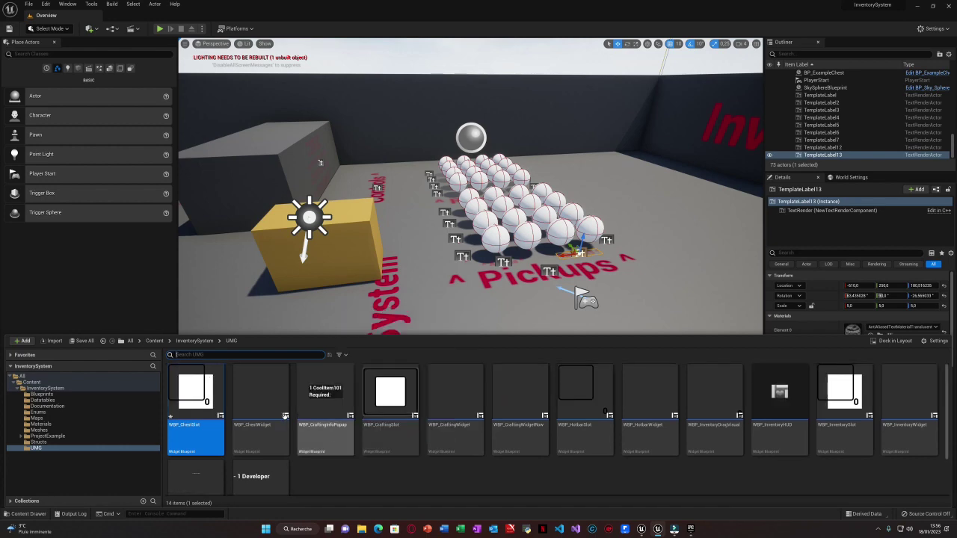
{"action": "double_click", "coordinate": [275, 408]}
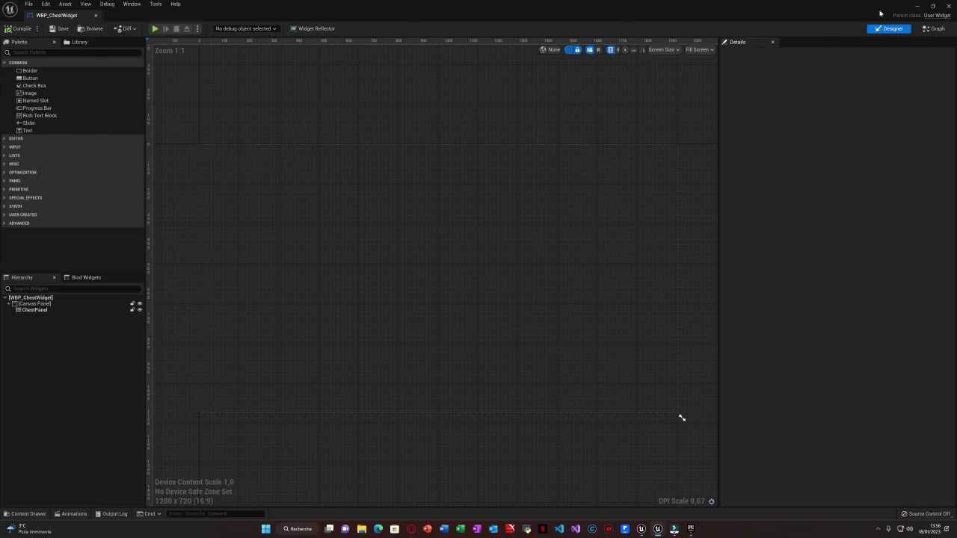
{"action": "left_click", "coordinate": [935, 28]}
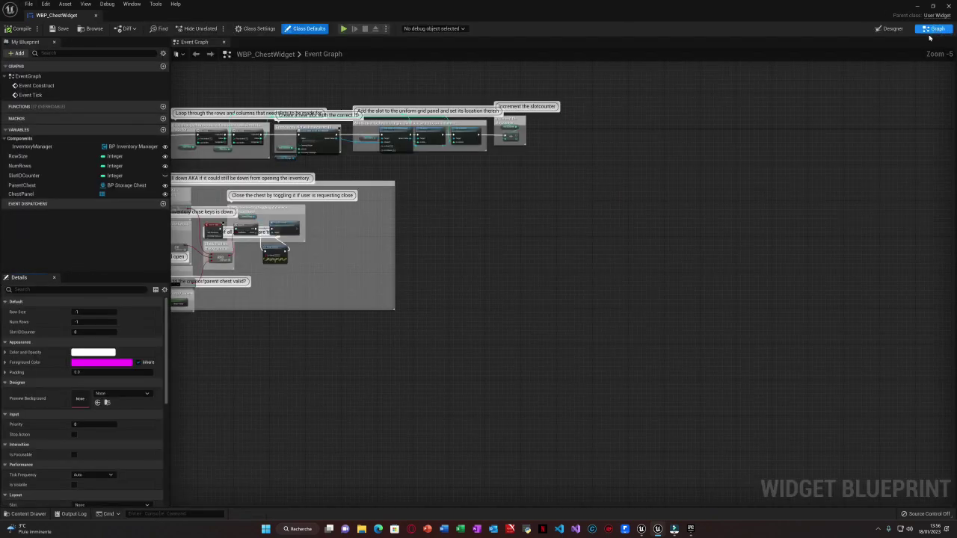
Step: Examine the "Close inventory with key code!" section of the WBP_ChestWidget Event Graph, including its input key checks and chest toggle logic
{"action": "right_click_drag", "start_coordinate": [417, 329], "coordinate": [681, 344]}
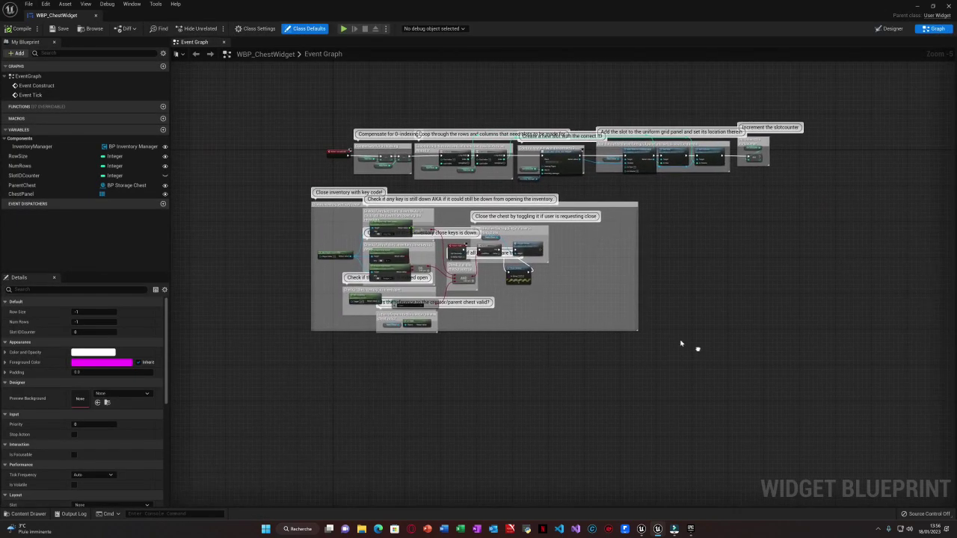
{"action": "scroll", "coordinate": [574, 362], "scroll_direction": "up", "scroll_amount": 3}
{"action": "right_click_drag", "start_coordinate": [449, 364], "coordinate": [641, 427]}
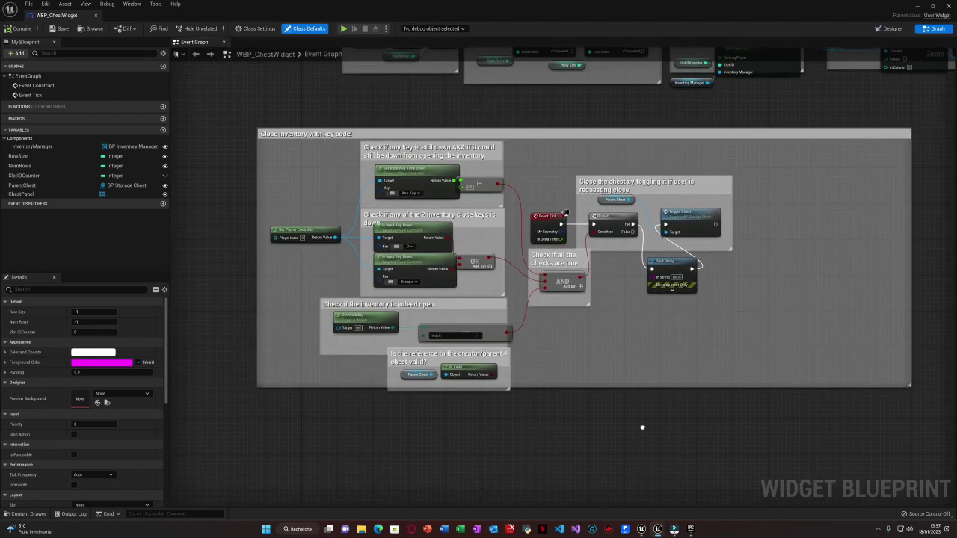
{"action": "mouse_move", "coordinate": [104, 112]}
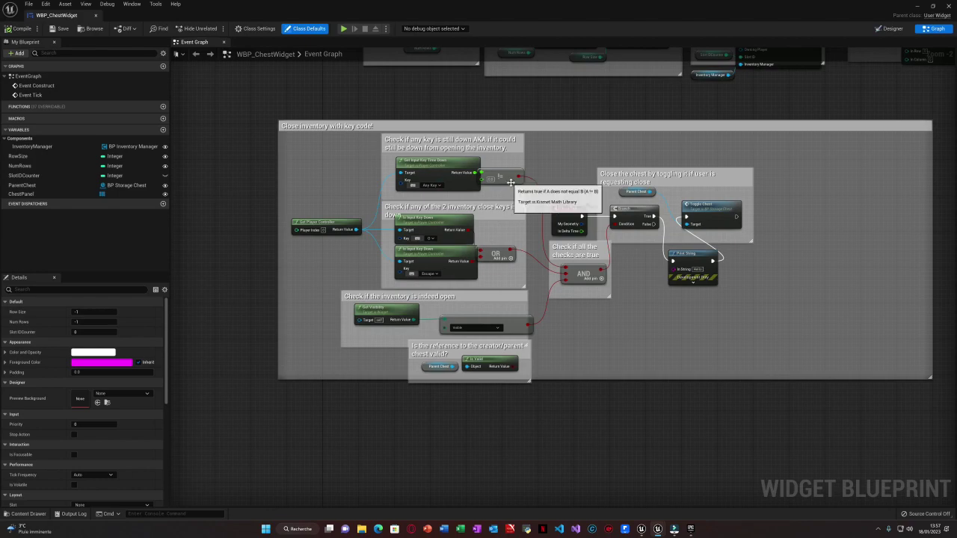
{"action": "scroll", "coordinate": [501, 183], "scroll_direction": "up", "scroll_amount": 2}
{"action": "scroll", "coordinate": [500, 183], "scroll_direction": "down", "scroll_amount": 4}
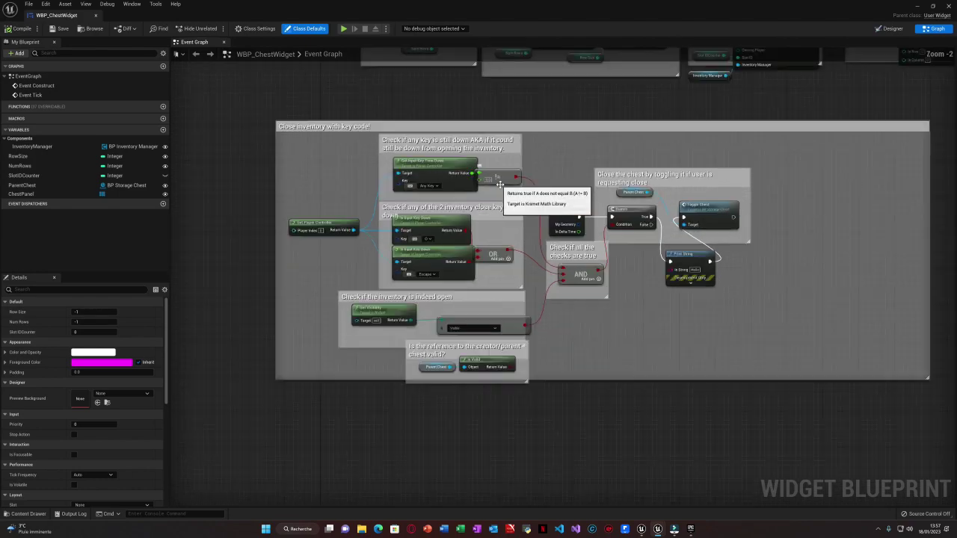
{"action": "right_click_drag", "start_coordinate": [536, 154], "coordinate": [491, 103]}
{"action": "scroll", "coordinate": [504, 270], "scroll_direction": "up", "scroll_amount": 2}
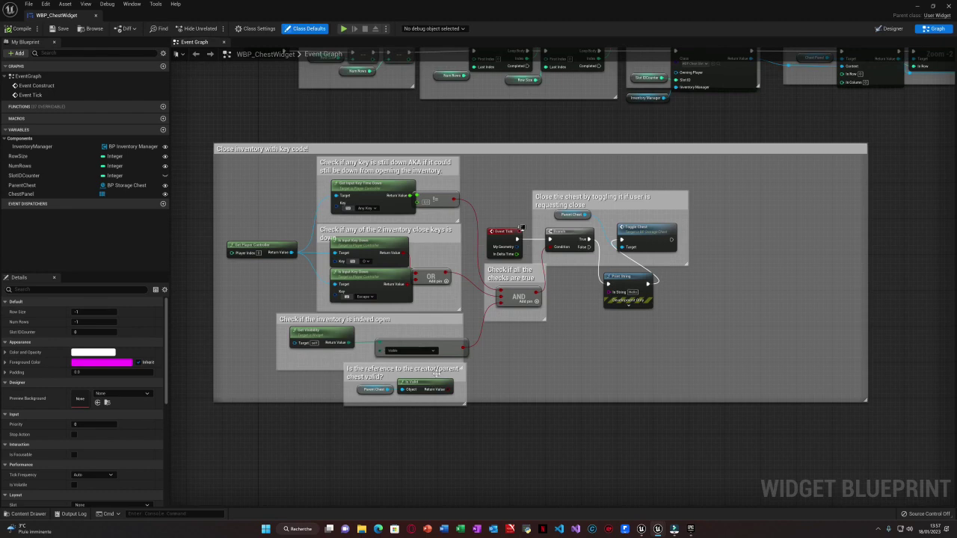
Step: Move the creator/parent chest validity comment with its nodes clear of the visibility check beneath Print String, and close WBP_ChestWidget
{"action": "left_click_drag", "start_coordinate": [436, 374], "coordinate": [628, 354]}
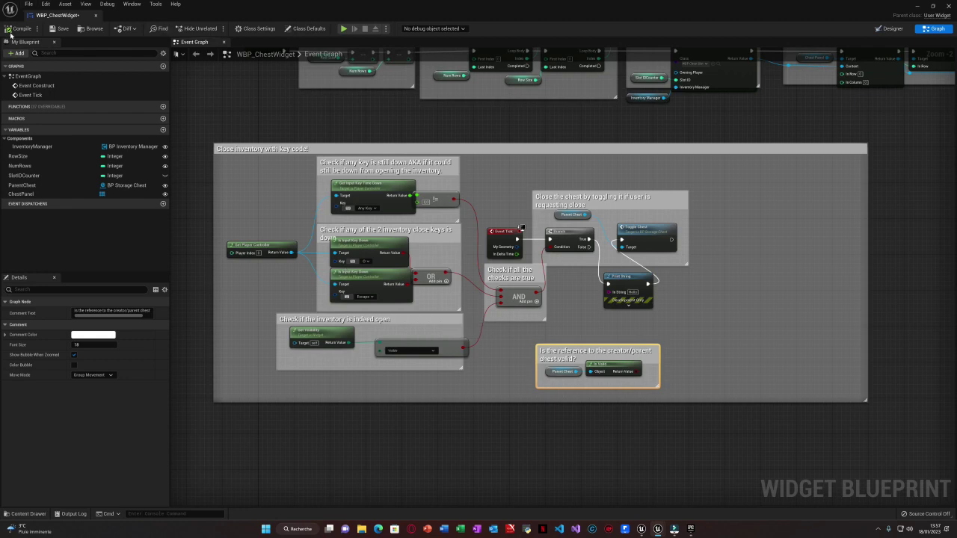
{"action": "left_click", "coordinate": [196, 29]}
{"action": "left_click", "coordinate": [95, 15]}
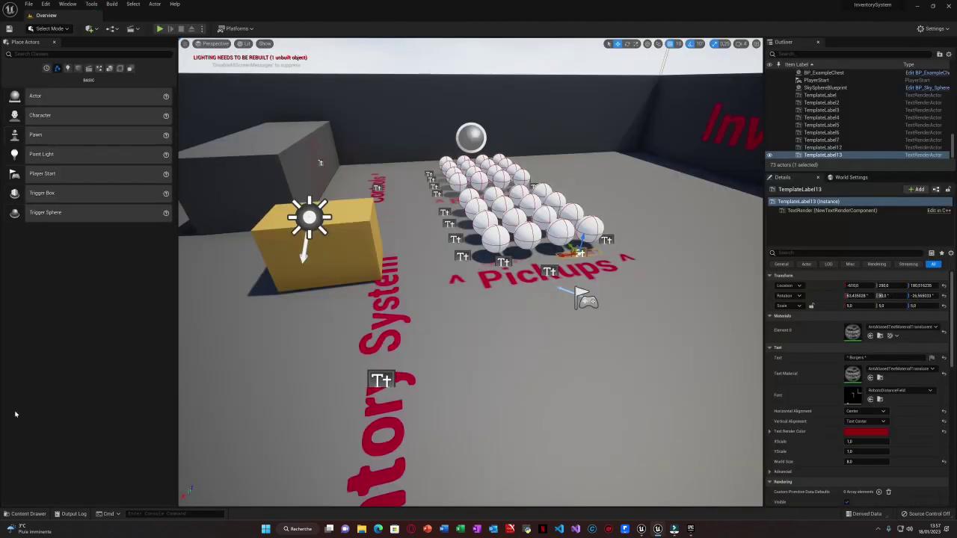
Step: Open the WBP_CraftingInfoPopup widget blueprint from the UMG folder and show its Event Graph
{"action": "left_click", "coordinate": [30, 514]}
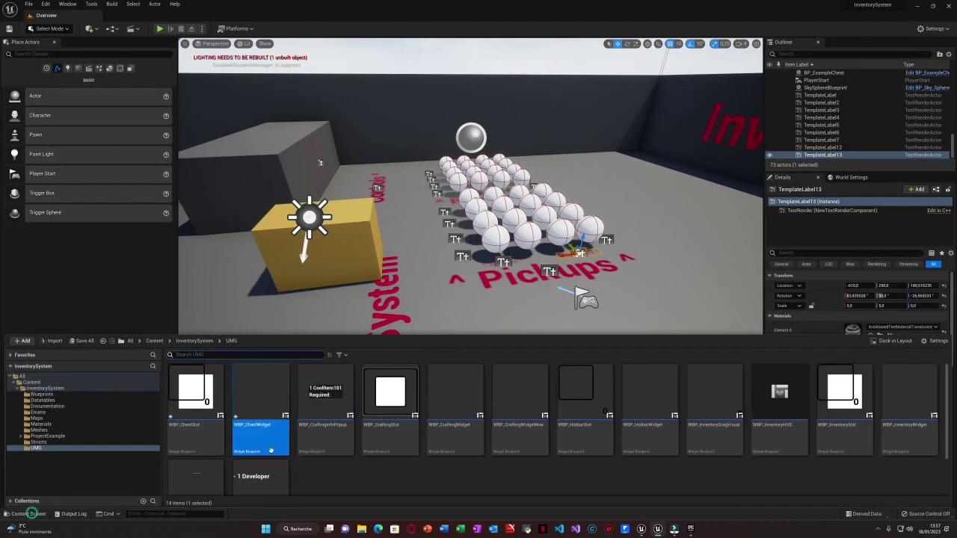
{"action": "double_click", "coordinate": [338, 410]}
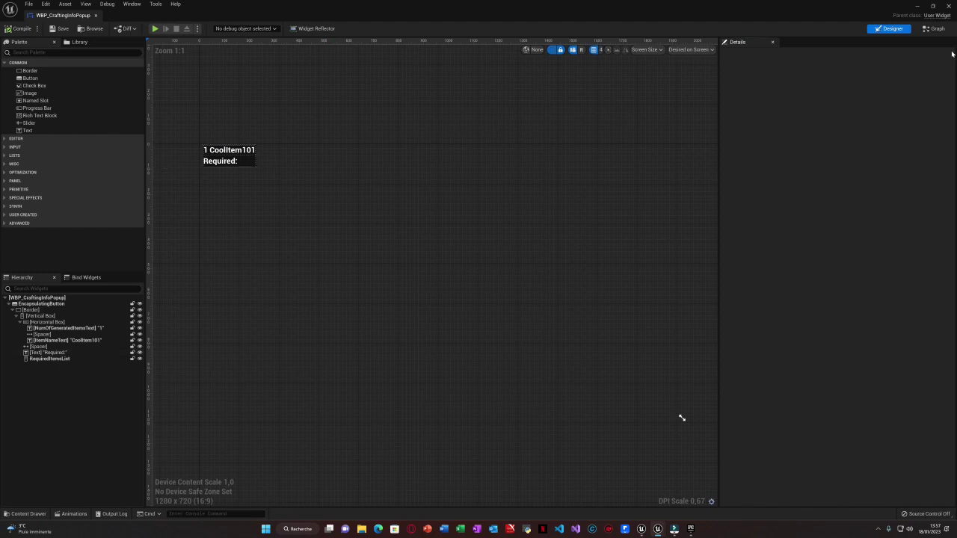
{"action": "left_click", "coordinate": [935, 29]}
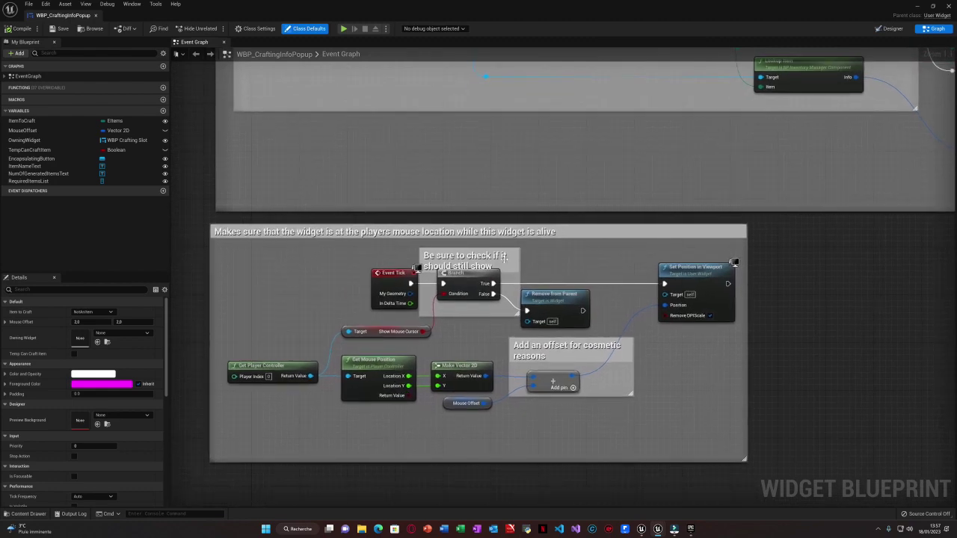
Step: Lower the Branch node below its comment text and shift the Event Tick node further left in the mouse location section
{"action": "left_click_drag", "start_coordinate": [466, 284], "coordinate": [465, 293]}
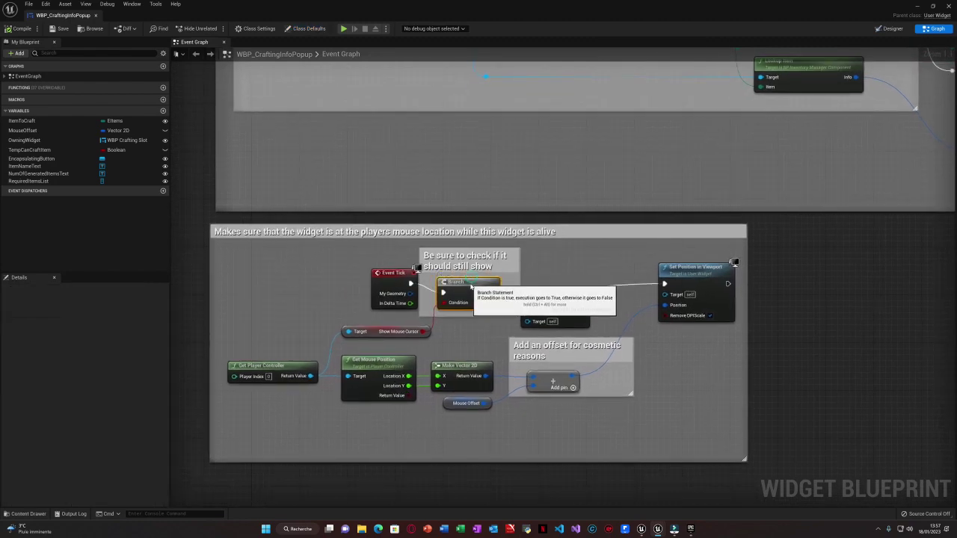
{"action": "left_click_drag", "start_coordinate": [397, 271], "coordinate": [359, 267]}
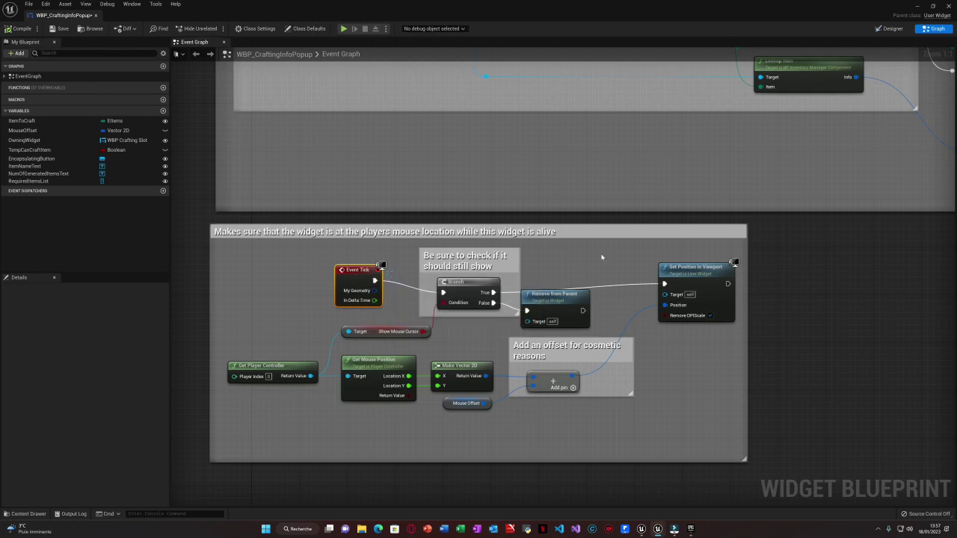
{"action": "right_click_drag", "start_coordinate": [643, 200], "coordinate": [607, 423]}
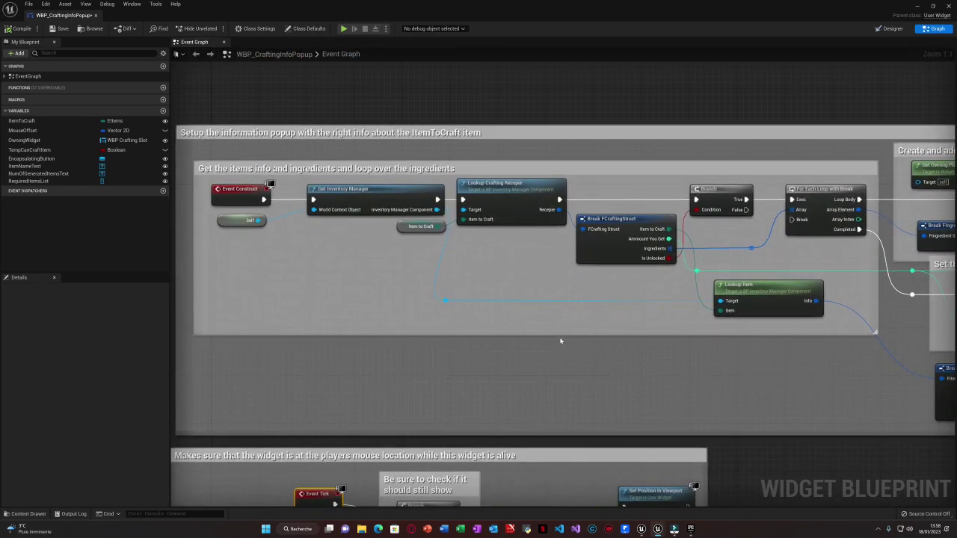
Step: Review the ingredient box, item amount and singular/plural name sections of the setup logic, and close WBP_CraftingInfoPopup
{"action": "scroll", "coordinate": [607, 333], "scroll_direction": "down", "scroll_amount": 1}
{"action": "right_click_drag", "start_coordinate": [607, 334], "coordinate": [176, 283]}
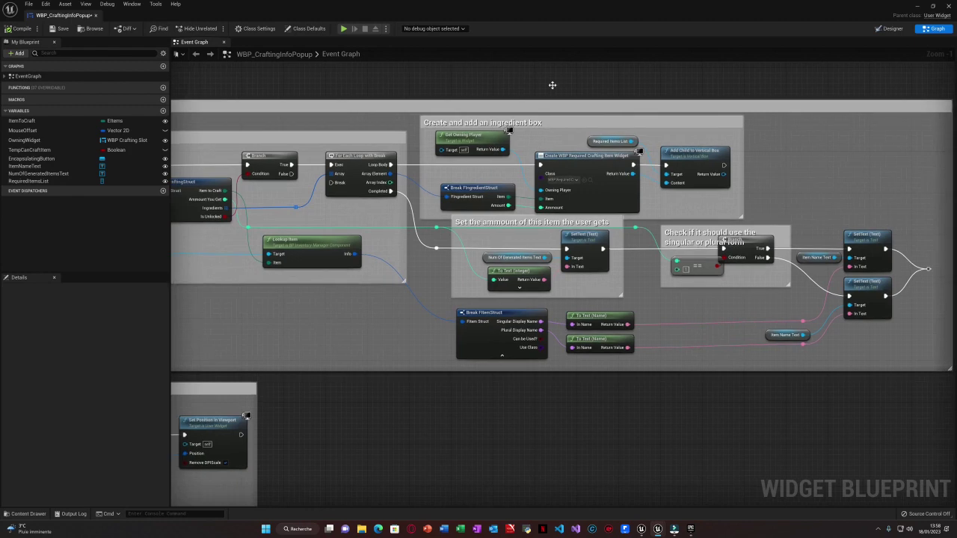
{"action": "left_click", "coordinate": [88, 16]}
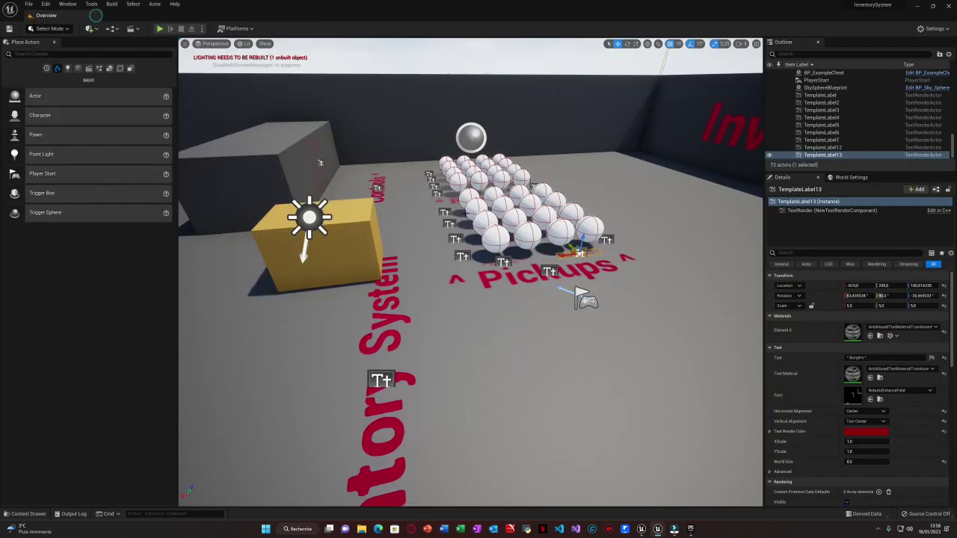
Step: Open the WBP_HotbarSlot widget blueprint from the UMG folder and show its Get Item Image function graph
{"action": "left_click", "coordinate": [33, 513]}
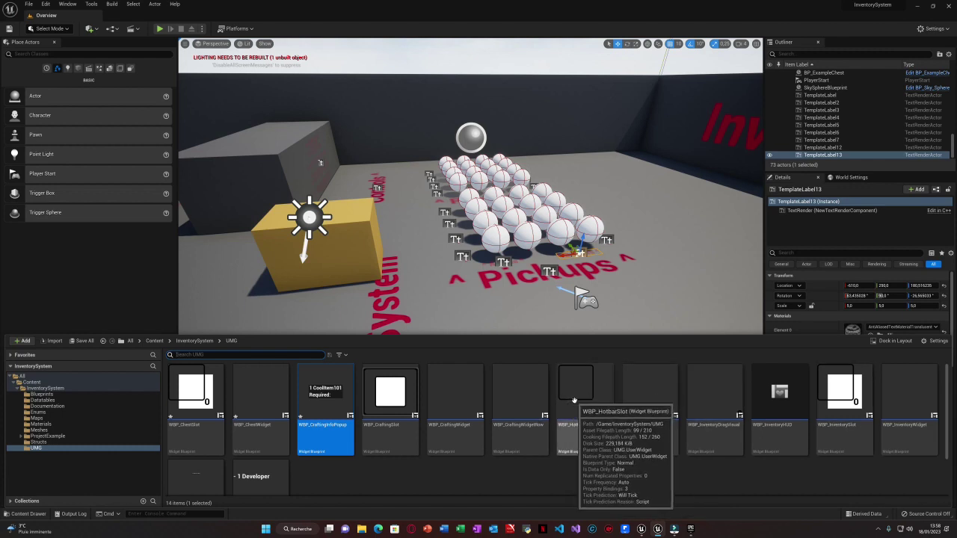
{"action": "double_click", "coordinate": [575, 401]}
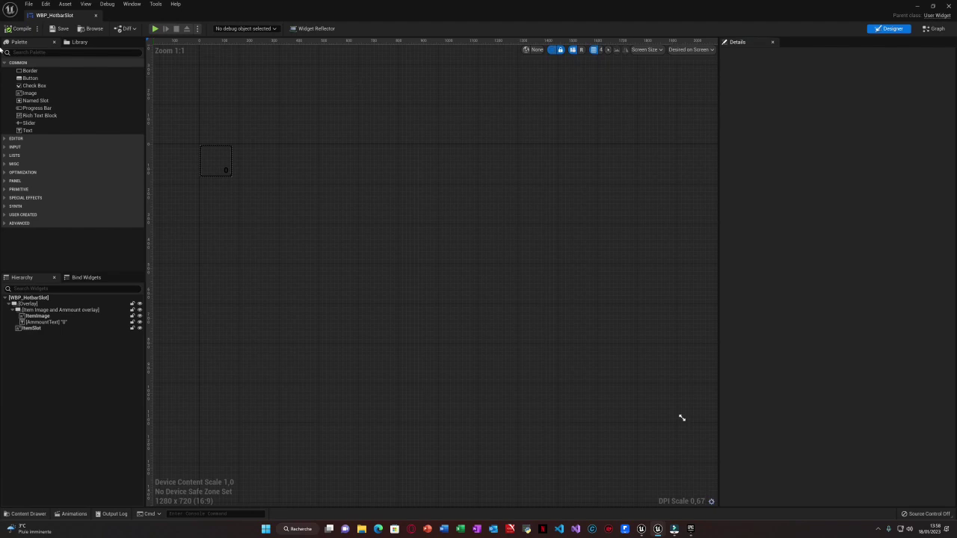
{"action": "left_click", "coordinate": [936, 29]}
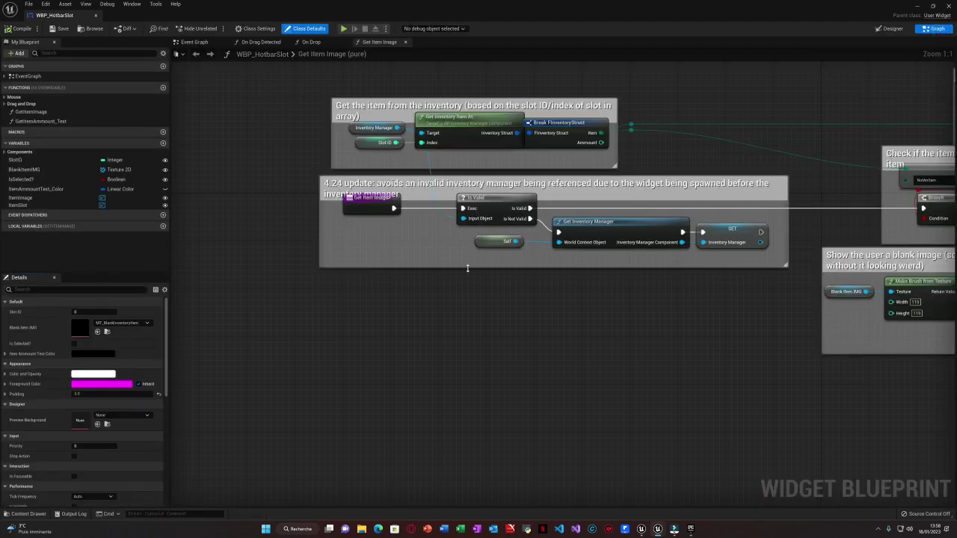
Step: Lower the Get Item Image node below its comment text, review the blank-item check and brush creation logic, and close WBP_HotbarSlot
{"action": "left_click", "coordinate": [364, 208]}
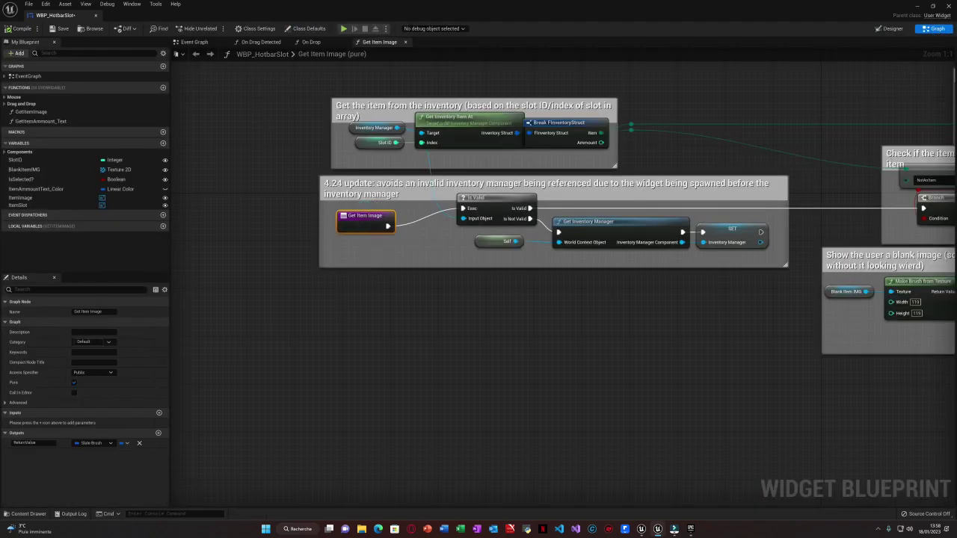
{"action": "mouse_move", "coordinate": [508, 320]}
{"action": "right_mouse_down"}
{"action": "mouse_move", "coordinate": [455, 338]}
{"action": "mouse_move", "coordinate": [248, 295]}
{"action": "mouse_move", "coordinate": [170, 302]}
{"action": "mouse_move", "coordinate": [171, 322]}
{"action": "right_mouse_up"}
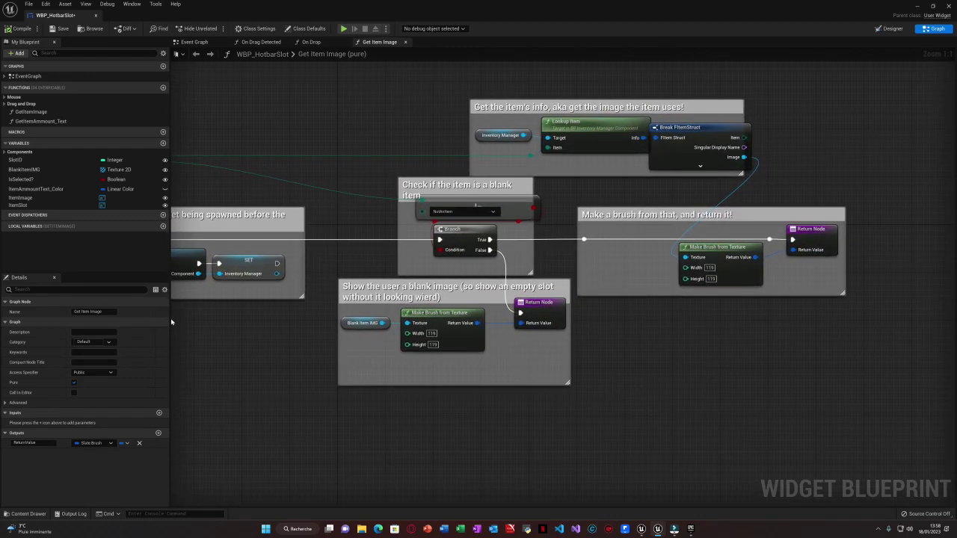
{"action": "right_click_drag", "start_coordinate": [234, 339], "coordinate": [771, 310]}
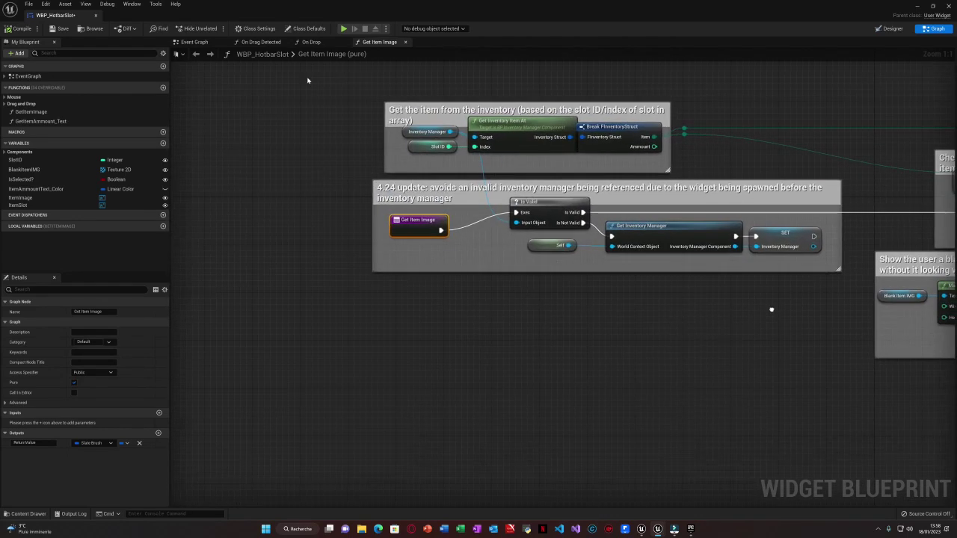
{"action": "left_click", "coordinate": [95, 16]}
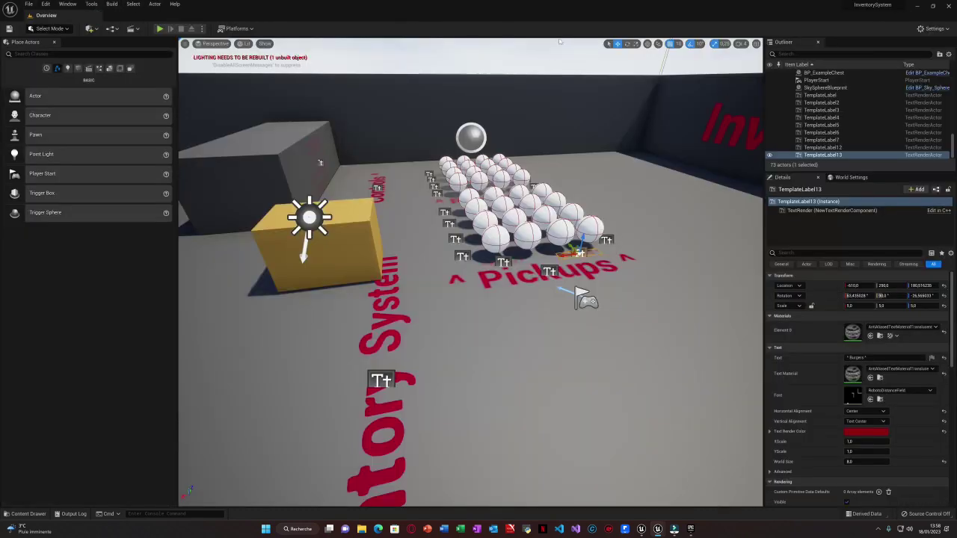